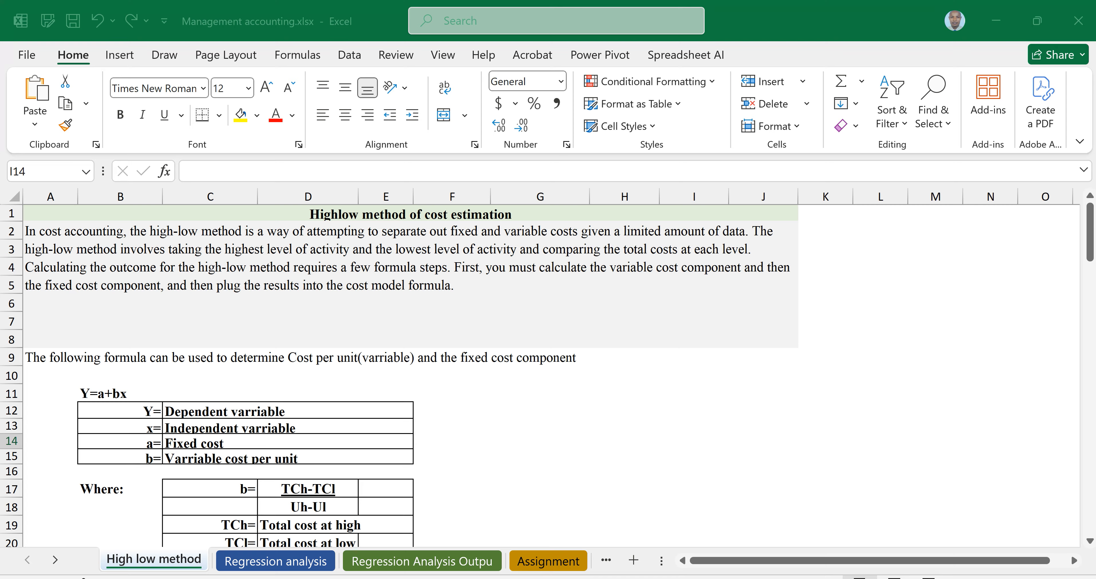
Review the high-low method explanation and the formula tables defining b and a
{"action": "left_click", "coordinate": [410, 284]}
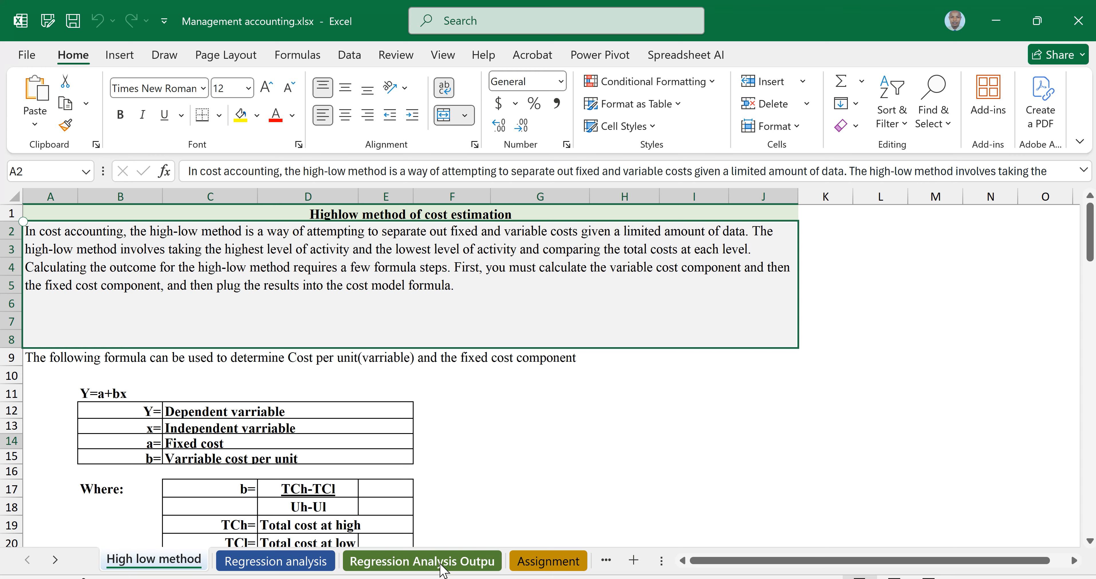
{"action": "left_click", "coordinate": [149, 393]}
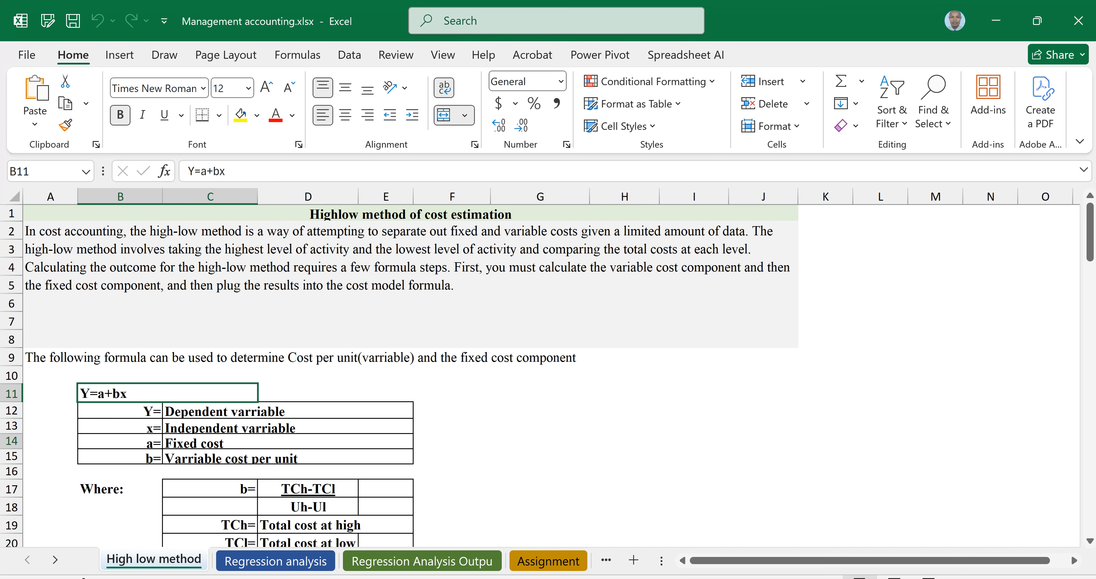
{"action": "scroll", "coordinate": [551, 375], "scroll_direction": "down", "scroll_amount": 1}
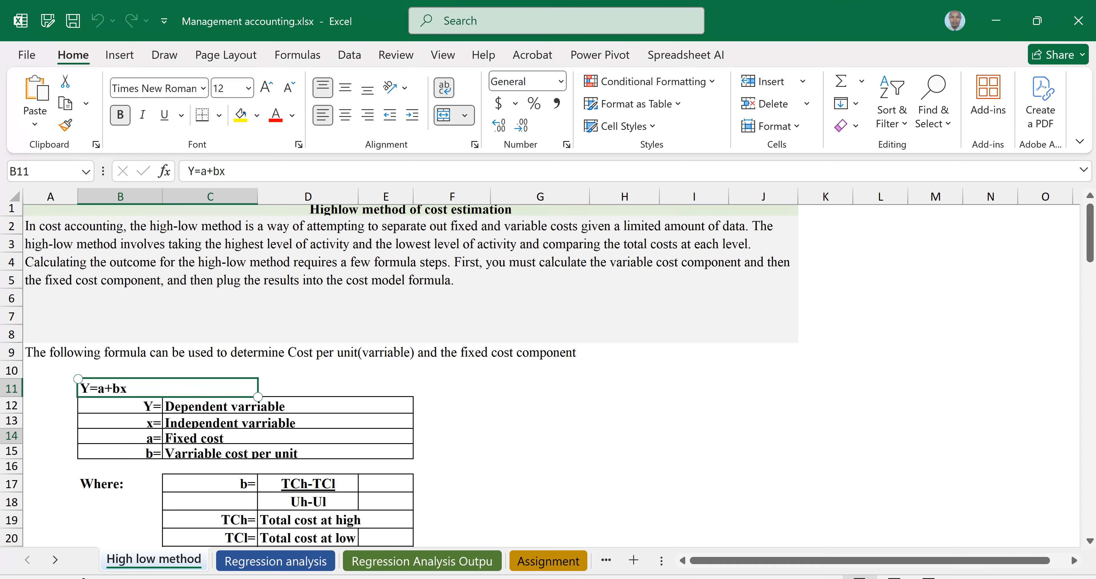
{"action": "left_click", "coordinate": [234, 484]}
{"action": "left_click", "coordinate": [308, 483]}
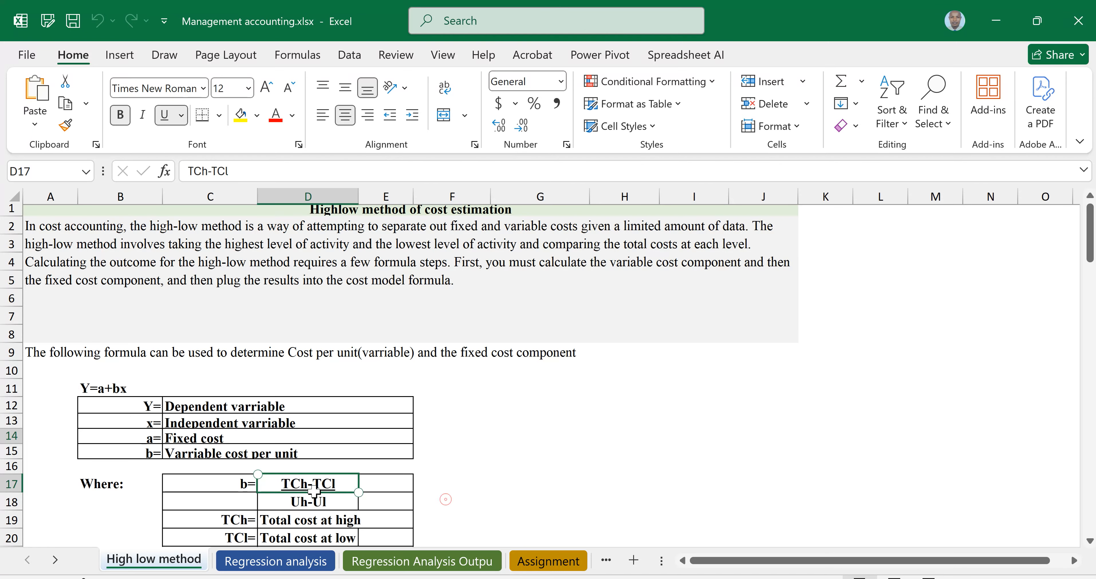
{"action": "left_click", "coordinate": [445, 498]}
{"action": "left_click_drag", "start_coordinate": [306, 486], "coordinate": [300, 502]}
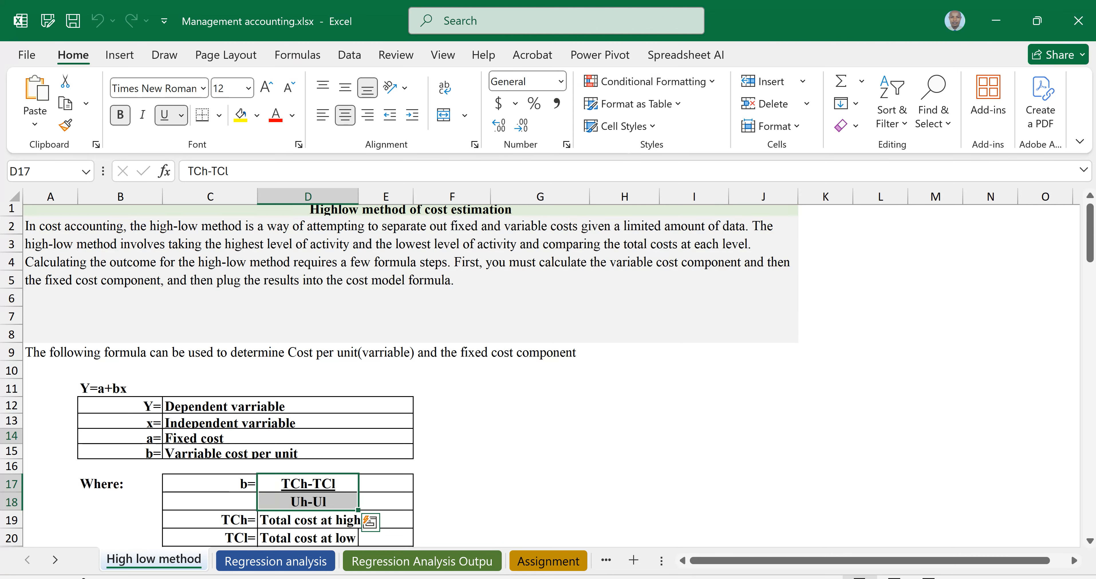
{"action": "scroll", "coordinate": [399, 375], "scroll_direction": "down", "scroll_amount": 1}
{"action": "scroll", "coordinate": [400, 374], "scroll_direction": "down", "scroll_amount": 2}
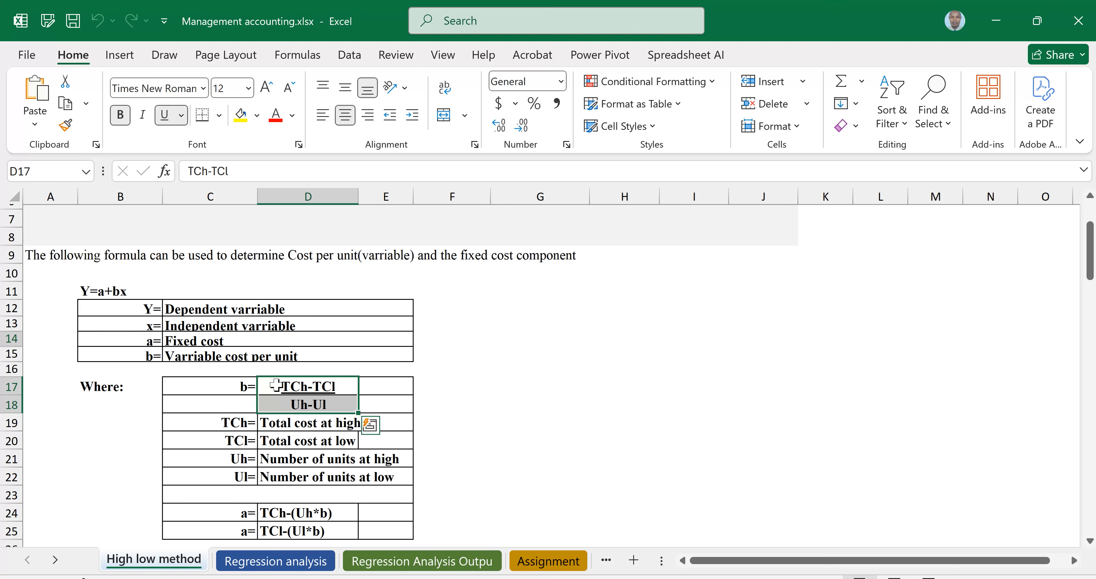
{"action": "left_click", "coordinate": [229, 386]}
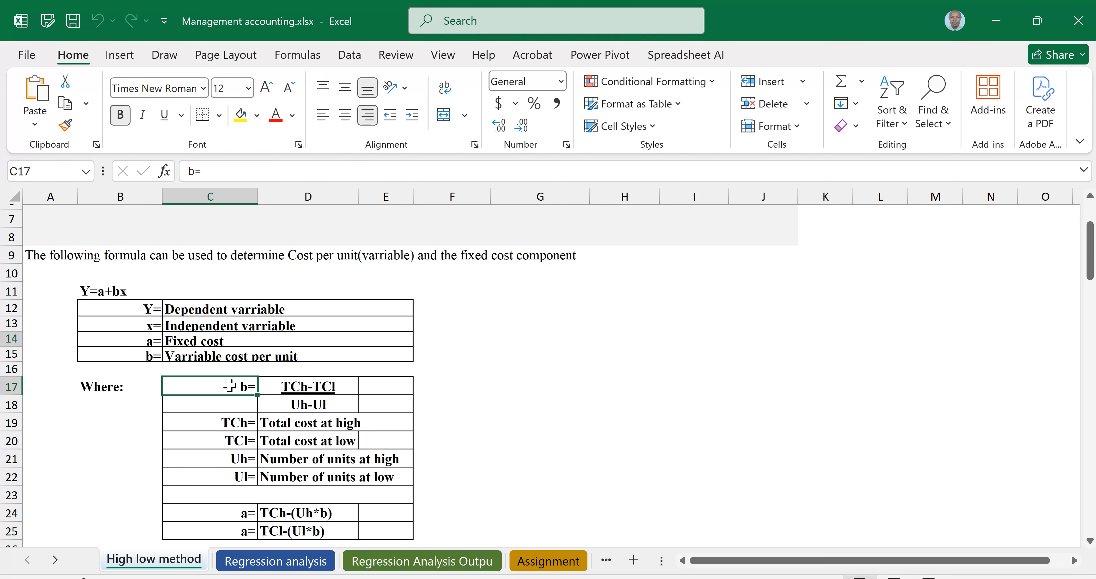
{"action": "left_click", "coordinate": [210, 512]}
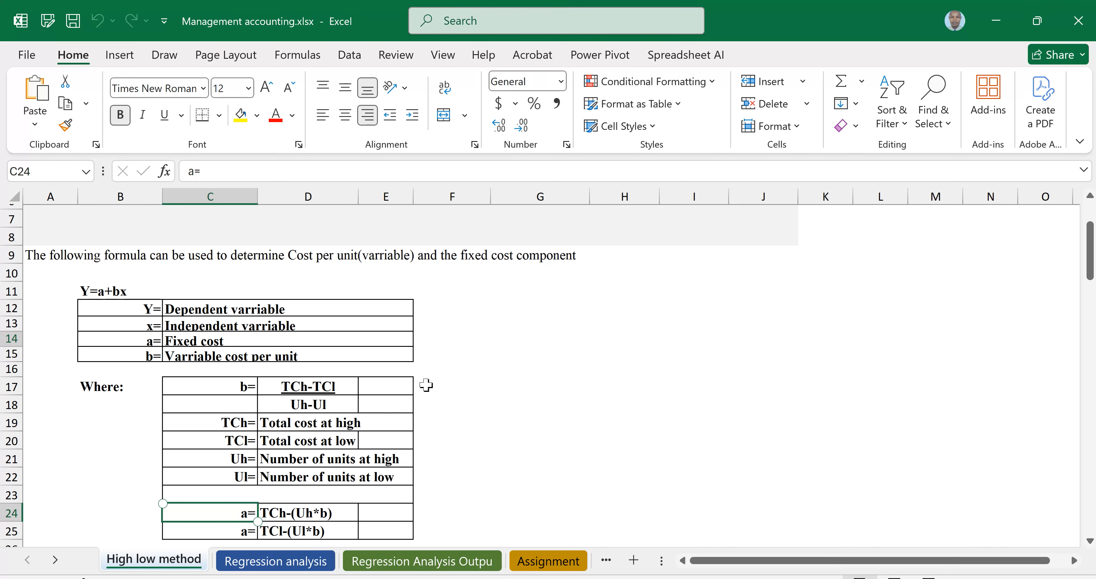
{"action": "left_click", "coordinate": [235, 506]}
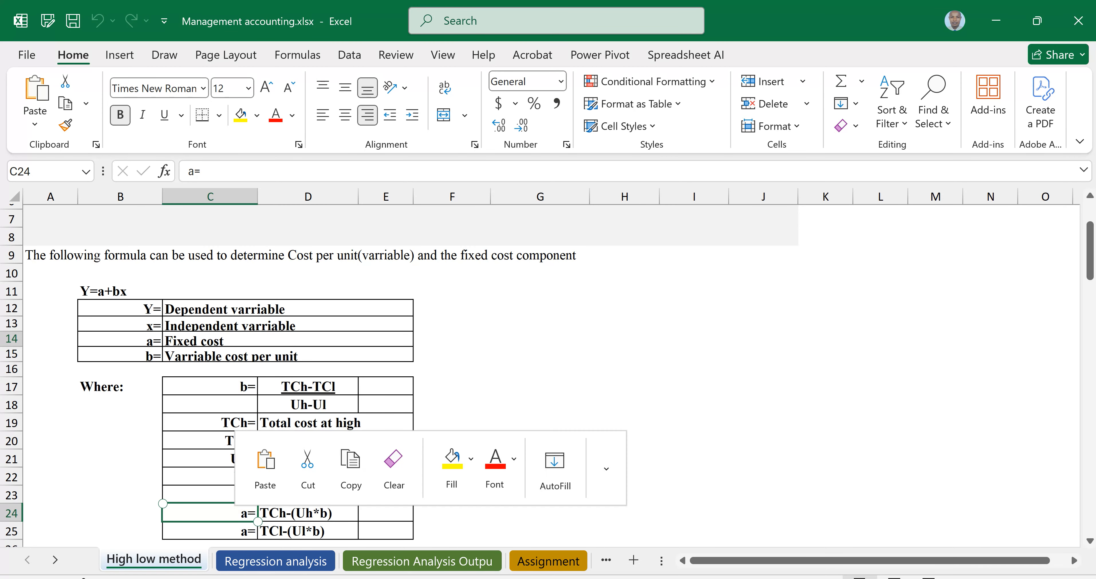
{"action": "key", "text": "Escape"}
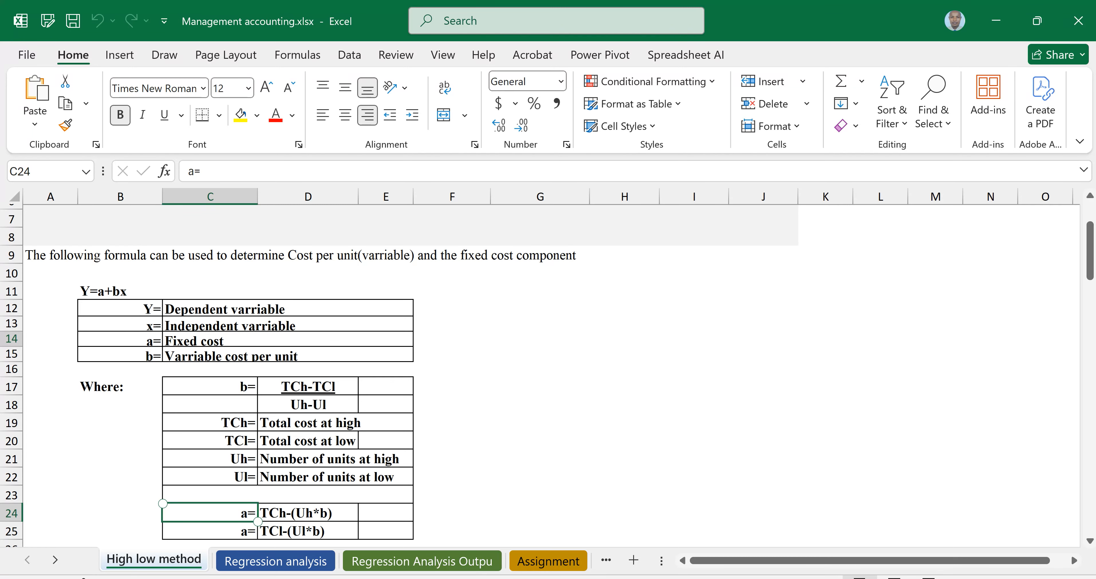
{"action": "left_click", "coordinate": [308, 512]}
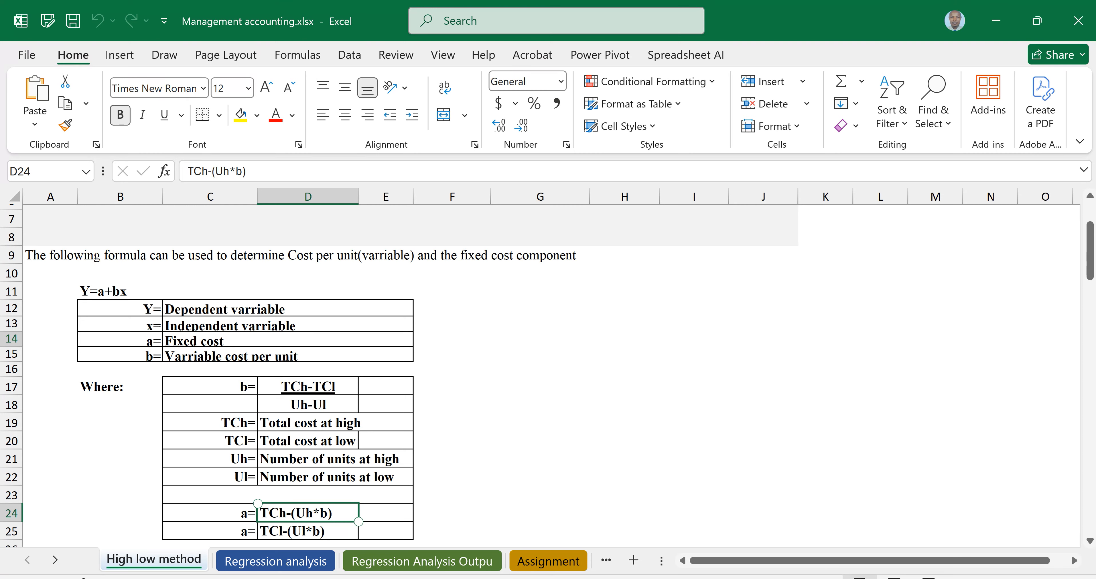
{"action": "left_click", "coordinate": [308, 531]}
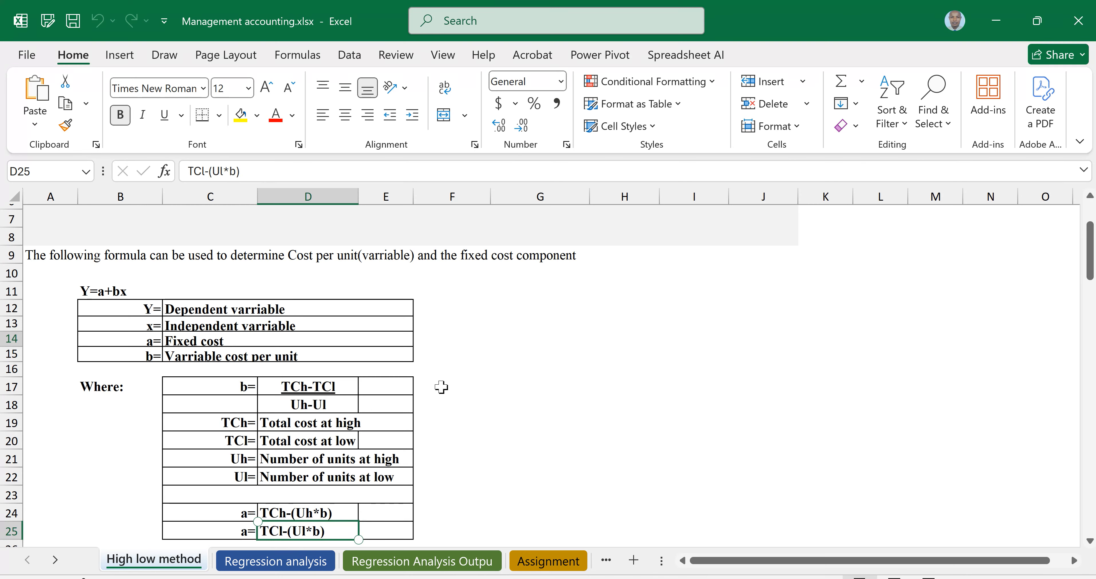
{"action": "left_click_drag", "start_coordinate": [285, 389], "coordinate": [337, 405]}
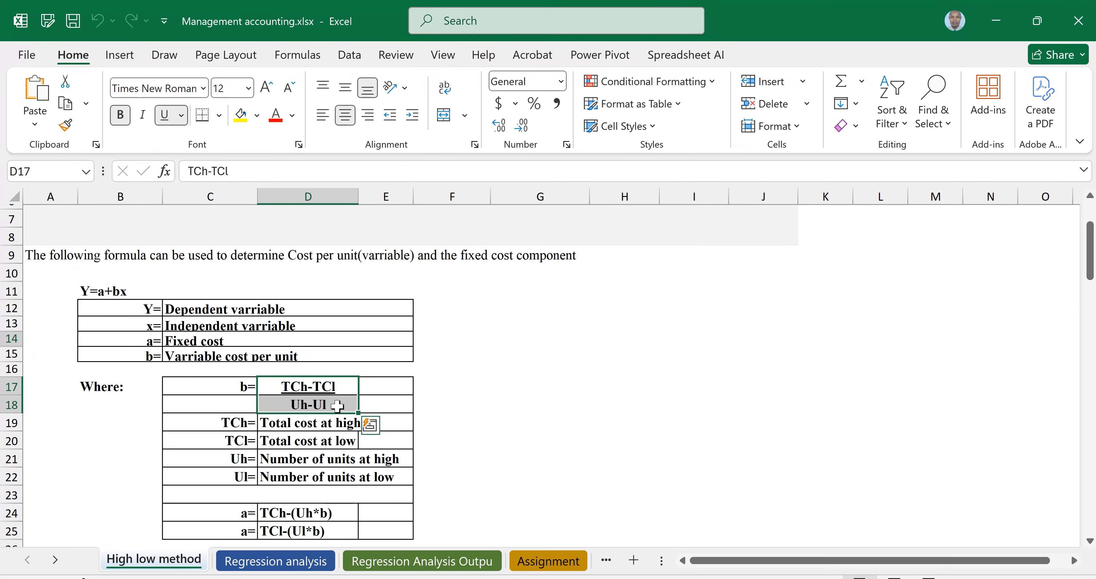
{"action": "scroll", "coordinate": [548, 374], "scroll_direction": "down", "scroll_amount": 1}
{"action": "scroll", "coordinate": [548, 375], "scroll_direction": "down", "scroll_amount": 2}
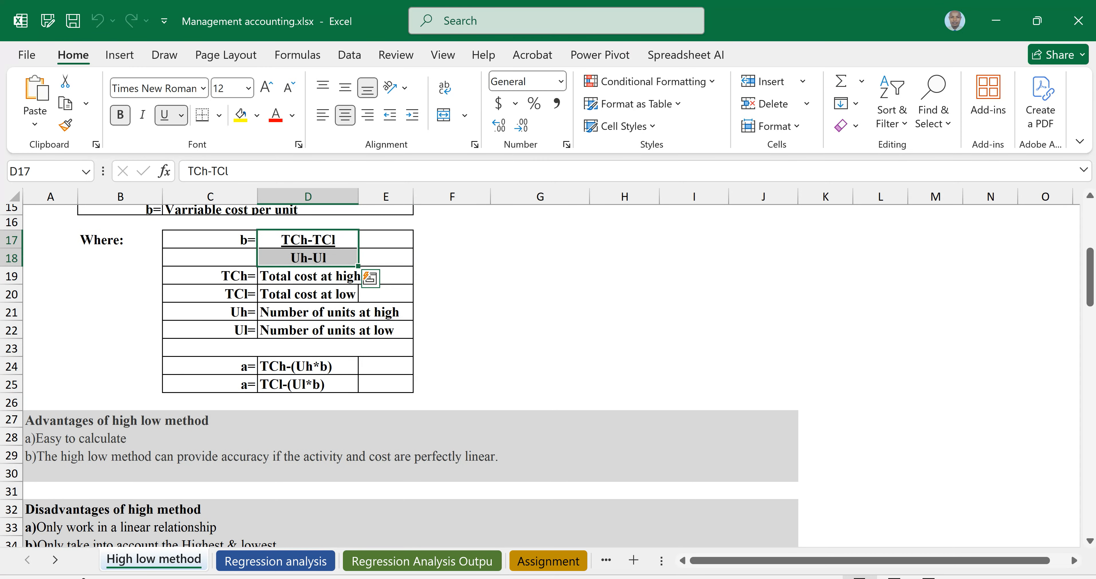
{"action": "scroll", "coordinate": [548, 374], "scroll_direction": "down", "scroll_amount": 1}
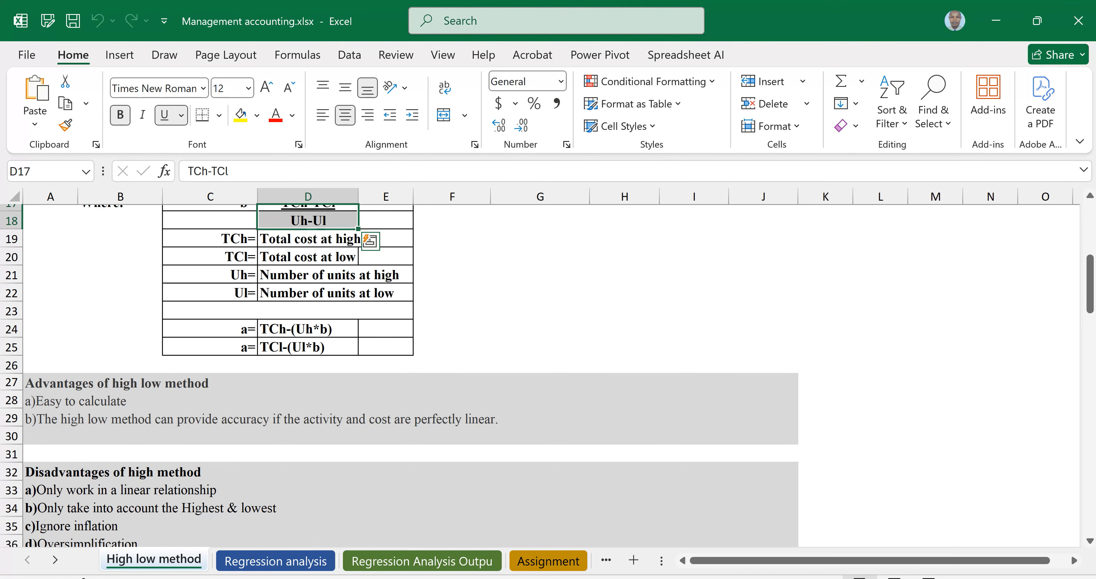
{"action": "scroll", "coordinate": [399, 323], "scroll_direction": "down", "scroll_amount": 1}
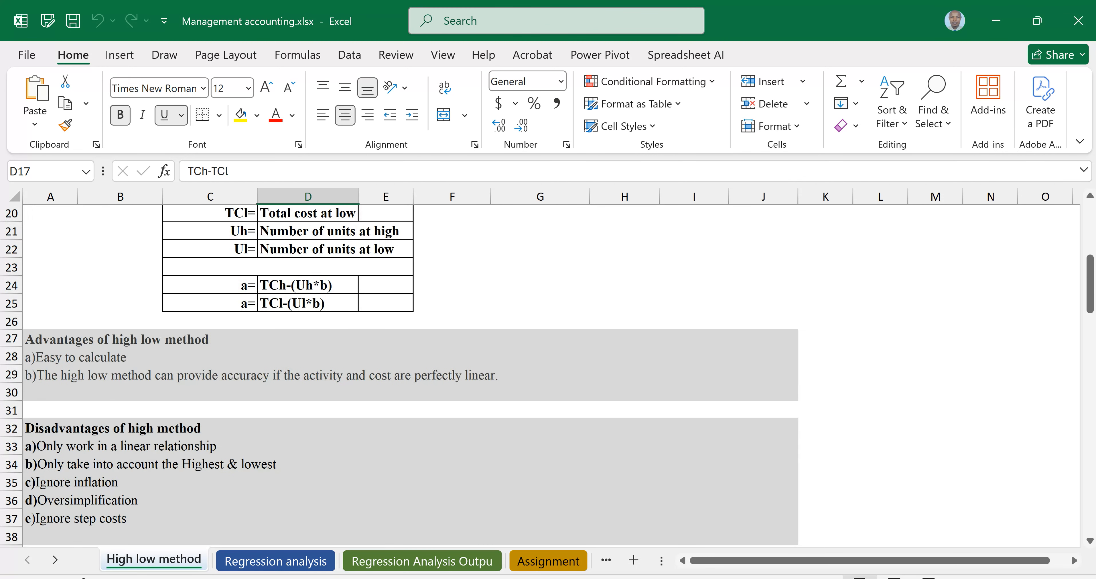
Review the advantages, disadvantages and the example table of labor hours and production costs
{"action": "left_click", "coordinate": [411, 481]}
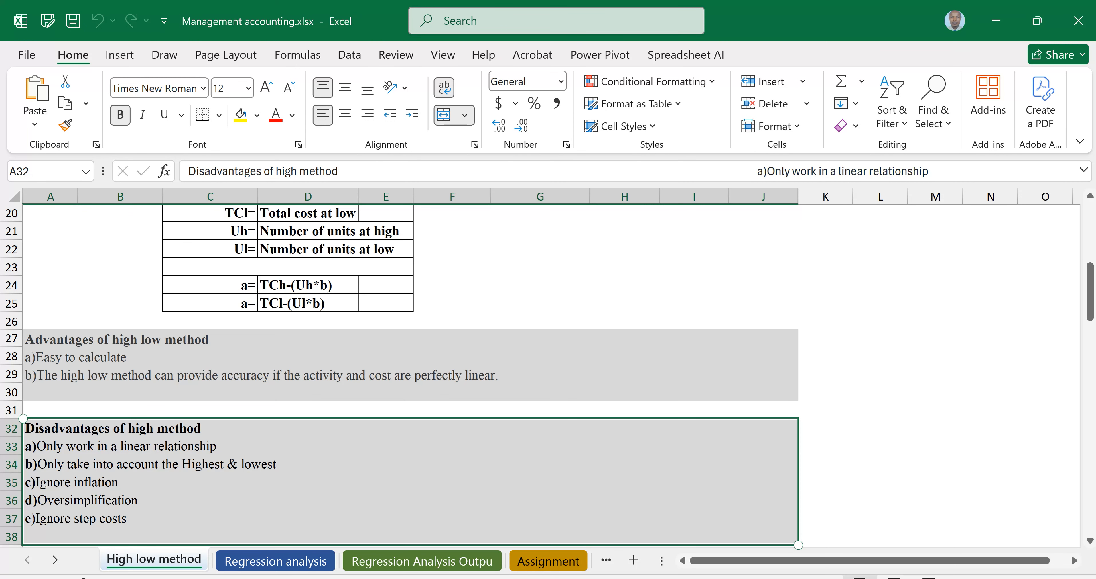
{"action": "scroll", "coordinate": [551, 375], "scroll_direction": "down", "scroll_amount": 1}
{"action": "scroll", "coordinate": [552, 374], "scroll_direction": "down", "scroll_amount": 2}
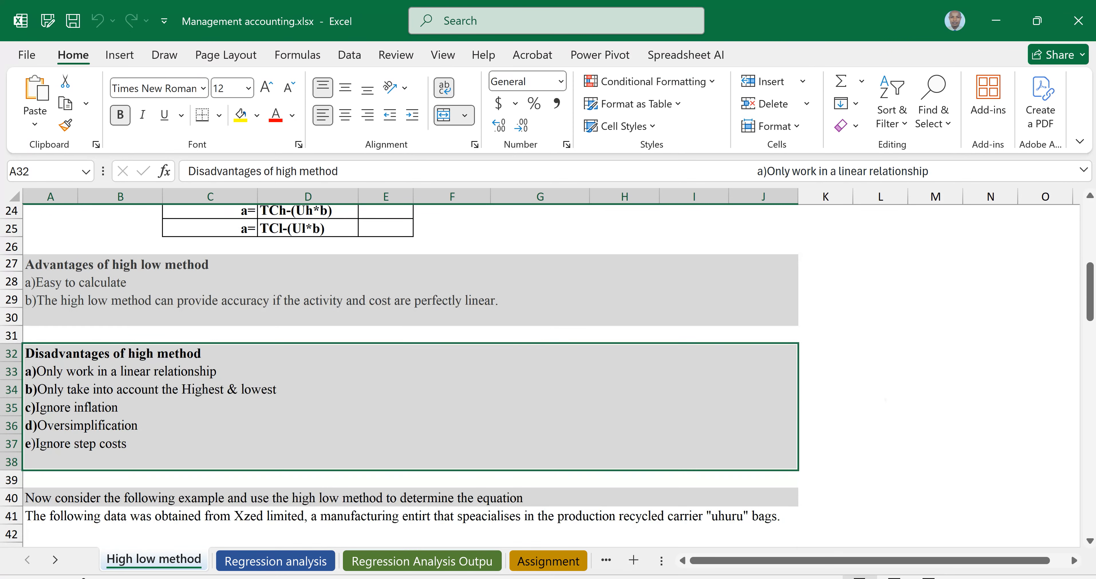
{"action": "scroll", "coordinate": [552, 374], "scroll_direction": "down", "scroll_amount": 4}
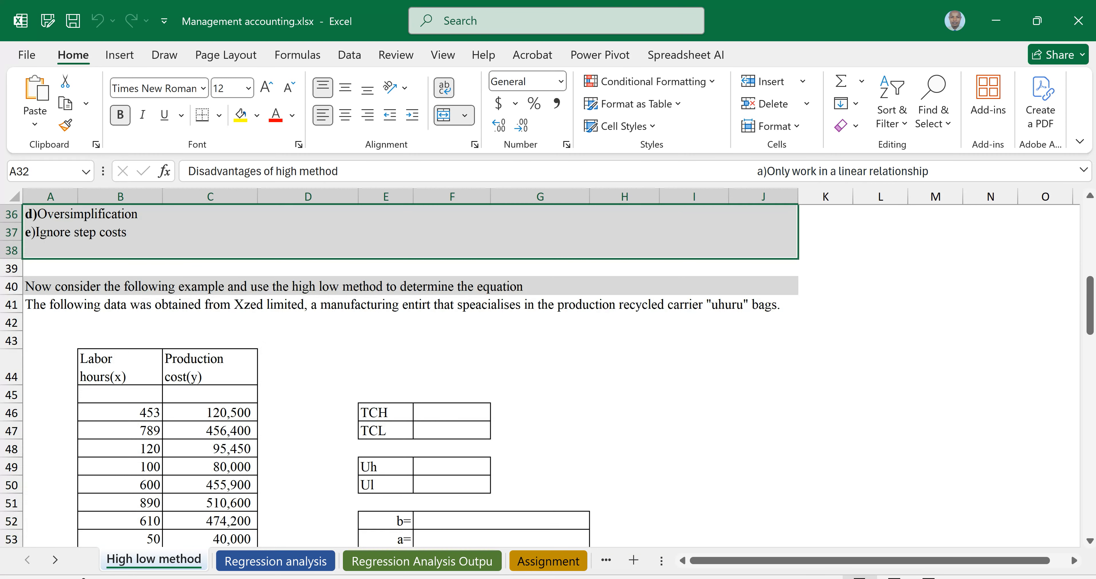
{"action": "scroll", "coordinate": [551, 375], "scroll_direction": "down", "scroll_amount": 1}
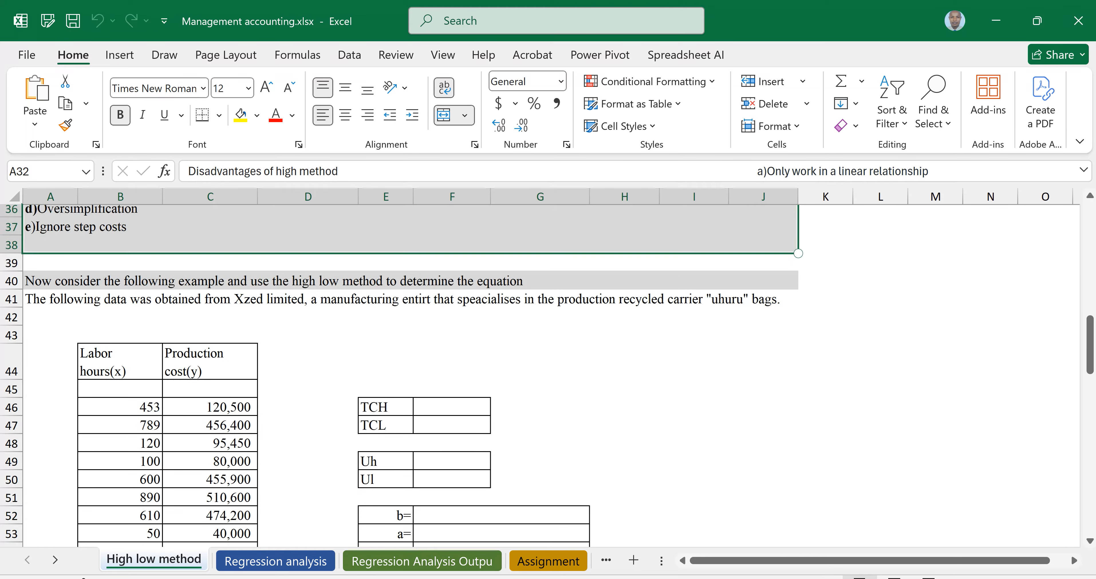
{"action": "scroll", "coordinate": [552, 374], "scroll_direction": "down", "scroll_amount": 1}
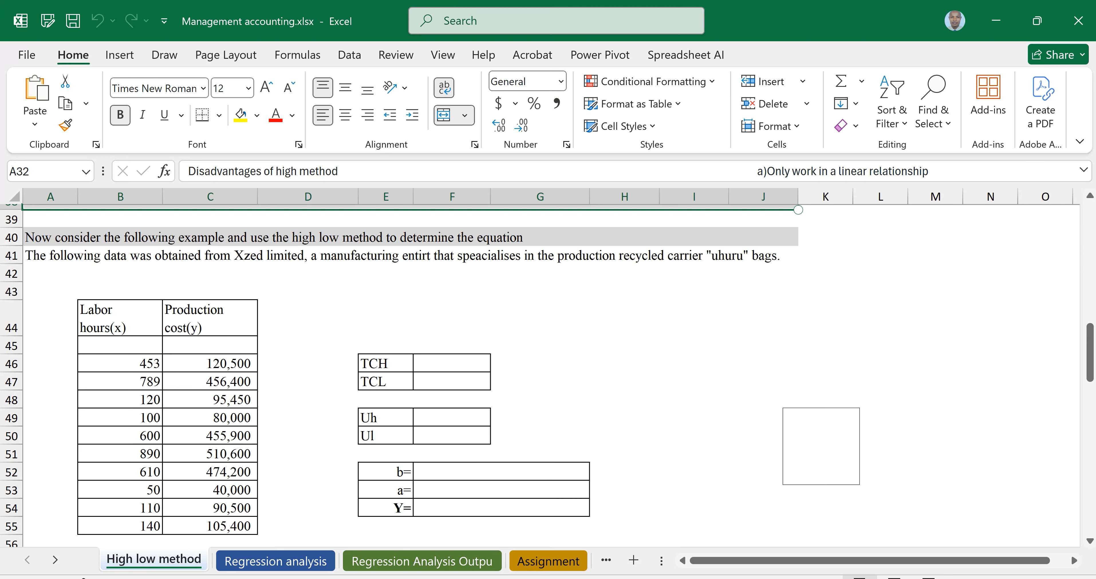
{"action": "left_click", "coordinate": [822, 435]}
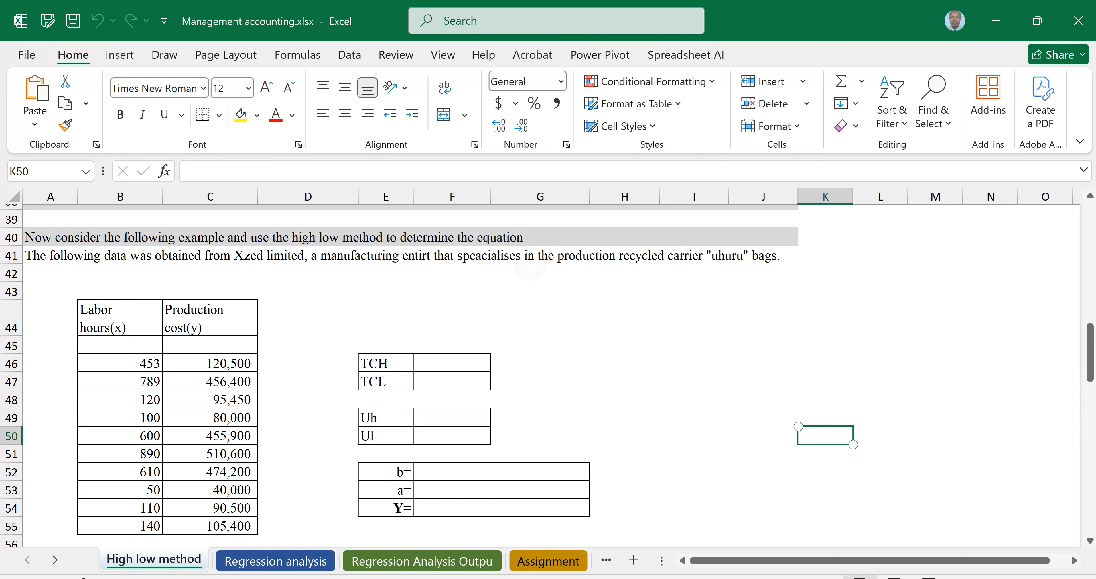
{"action": "left_click", "coordinate": [409, 264]}
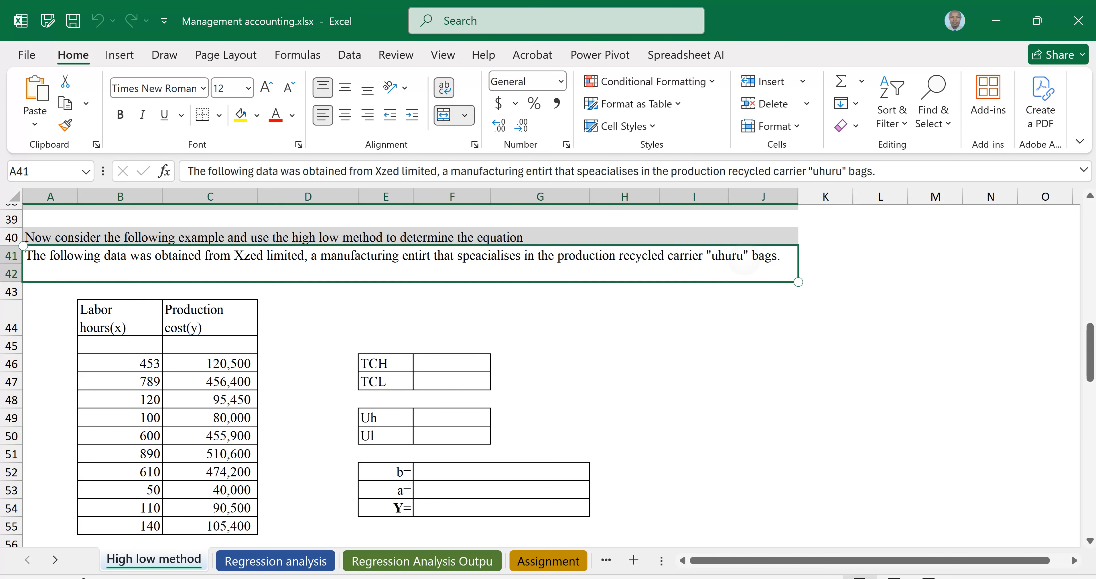
{"action": "left_click", "coordinate": [120, 318]}
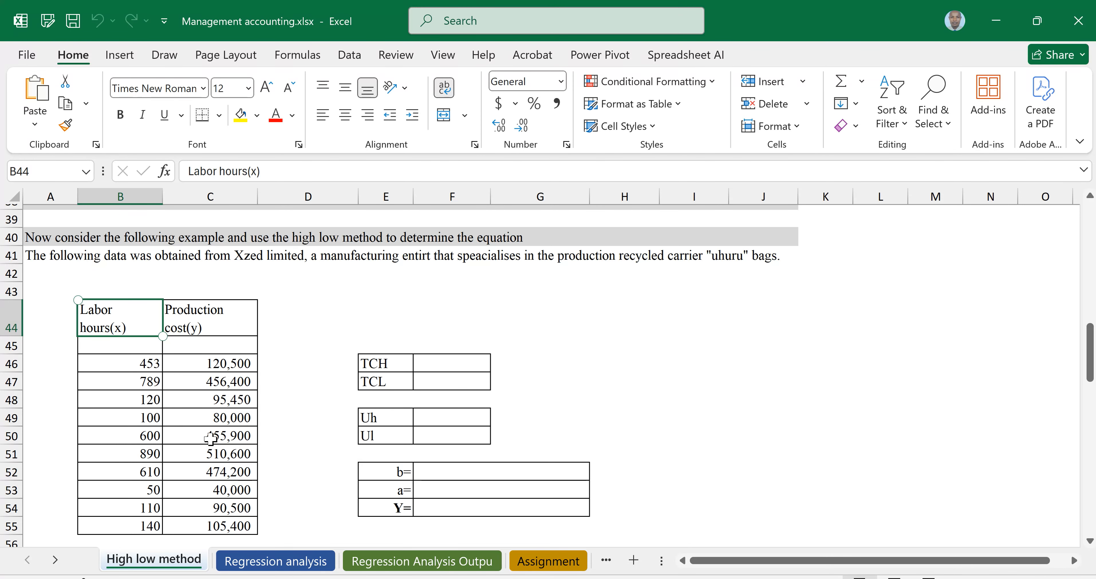
{"action": "left_click", "coordinate": [142, 325]}
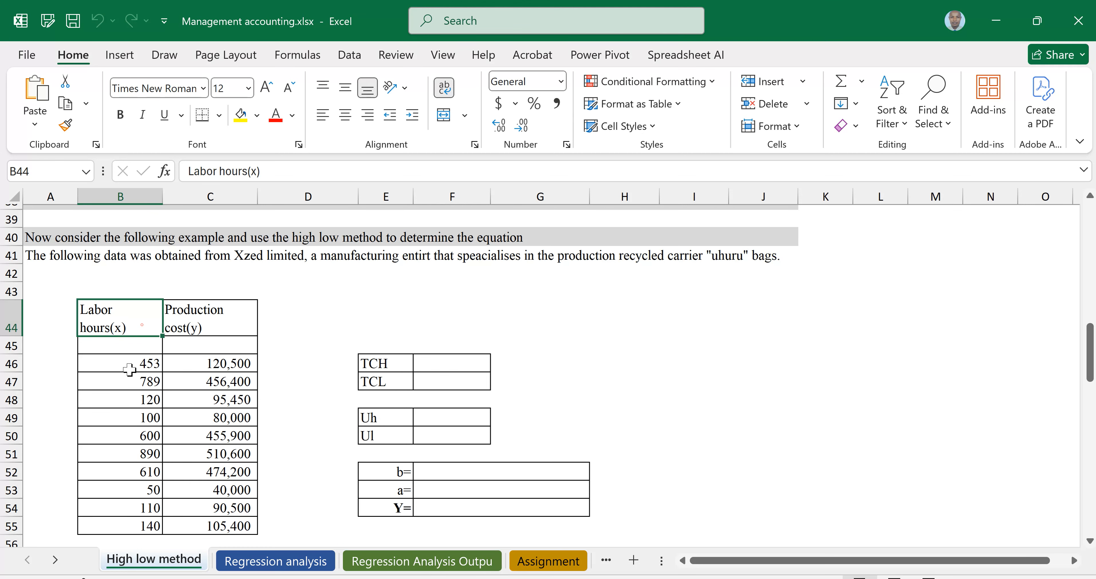
{"action": "left_click_drag", "start_coordinate": [130, 369], "coordinate": [103, 513]}
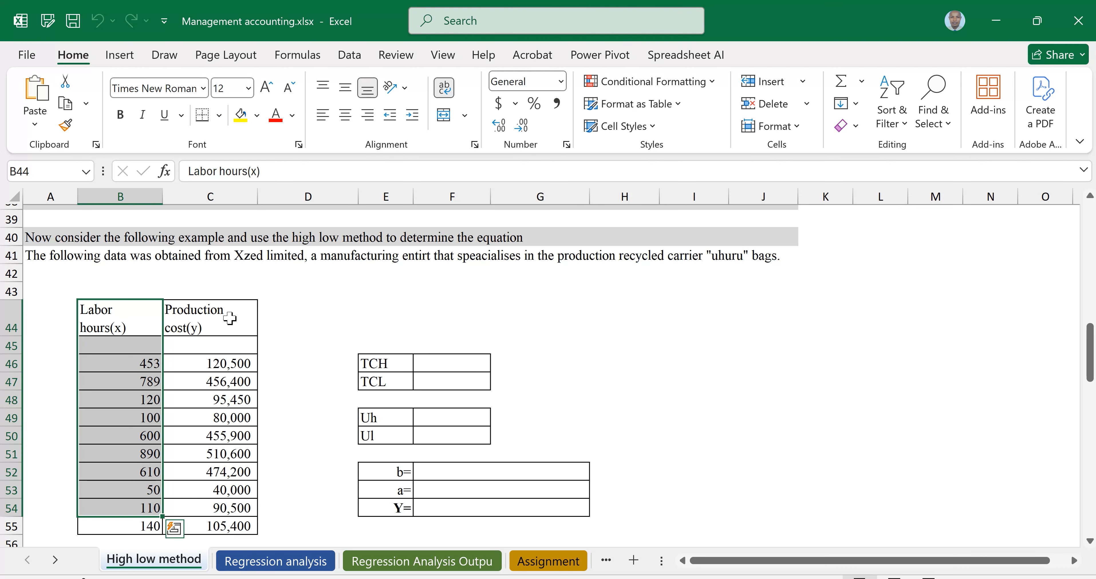
{"action": "left_click", "coordinate": [229, 320]}
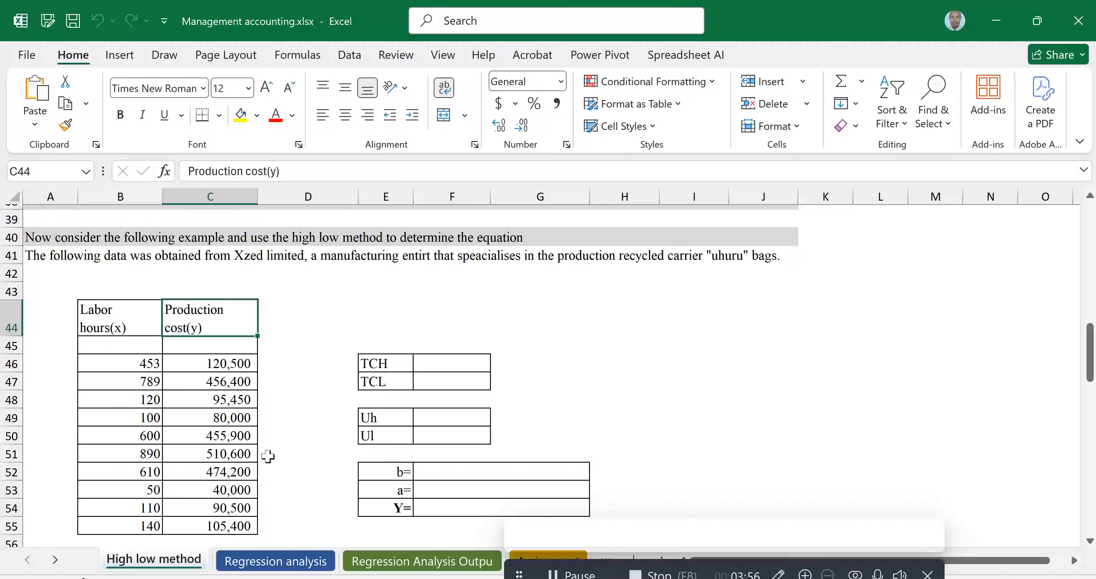
Enter a formula in the TCH cell returning the maximum production cost with =MAX(C46:C55)
{"action": "left_click", "coordinate": [440, 365]}
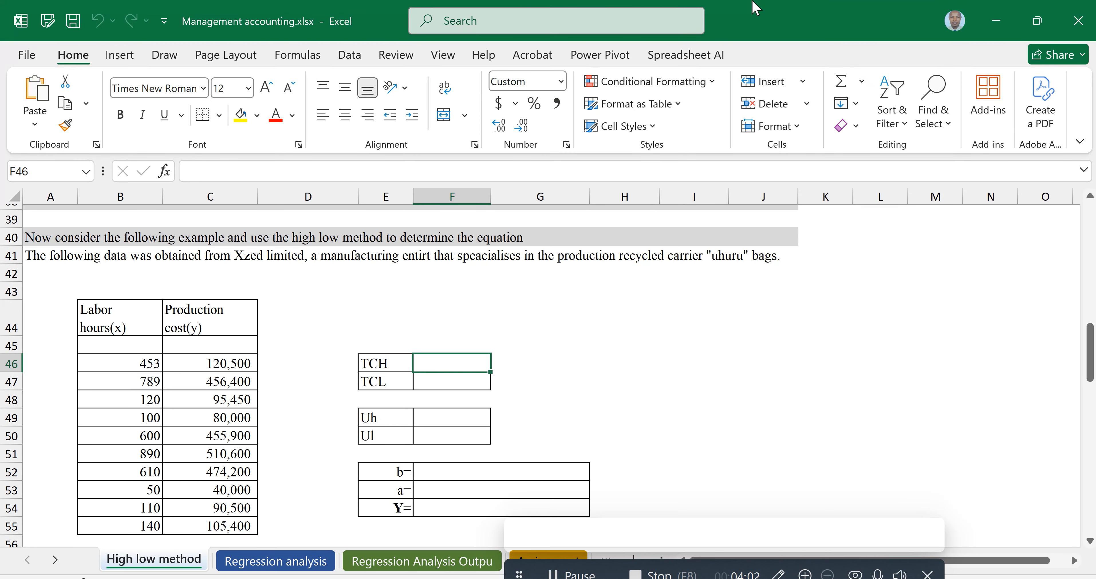
{"action": "type", "text": "="}
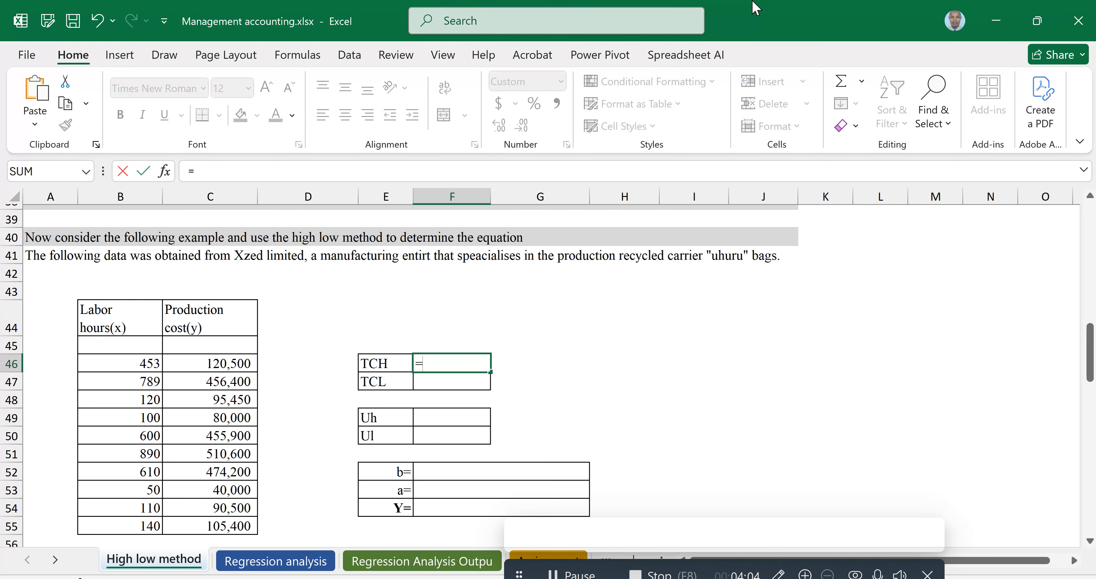
{"action": "type", "text": "max"}
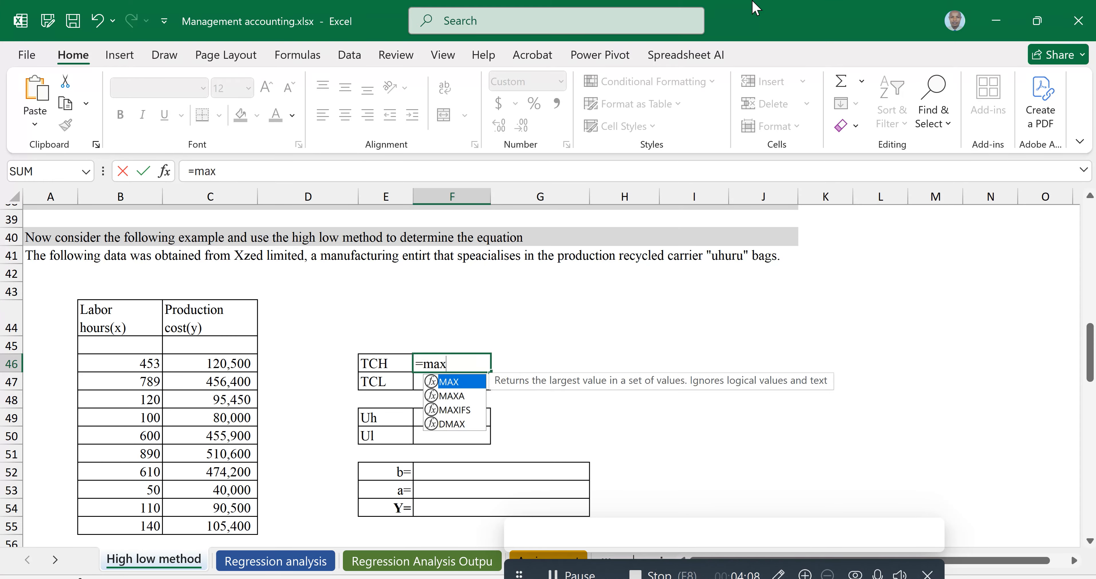
{"action": "key", "text": "Tab"}
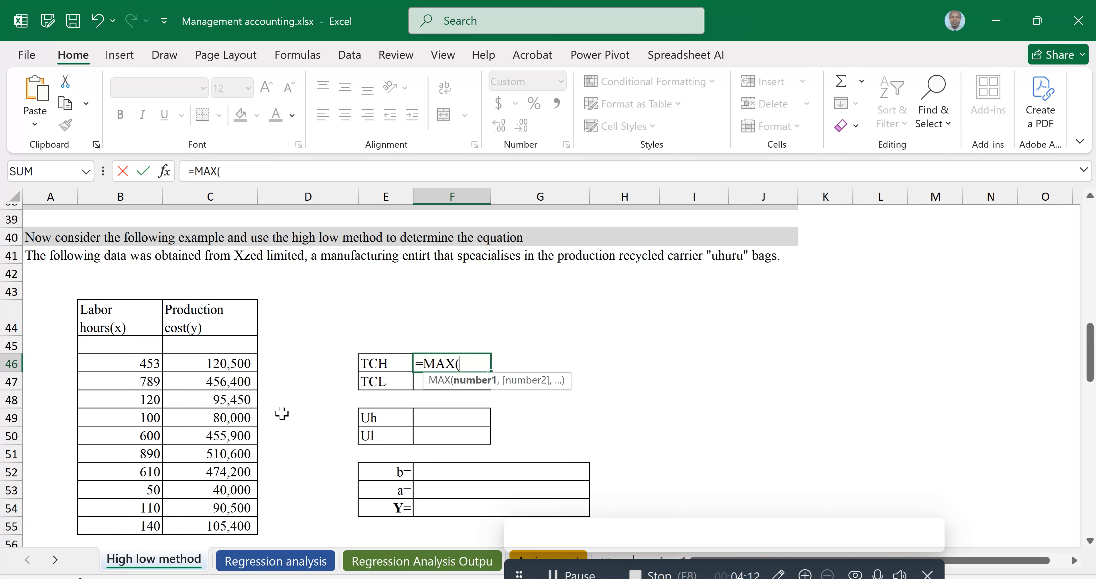
{"action": "left_click_drag", "start_coordinate": [214, 363], "coordinate": [218, 524]}
{"action": "type", "text": ")"}
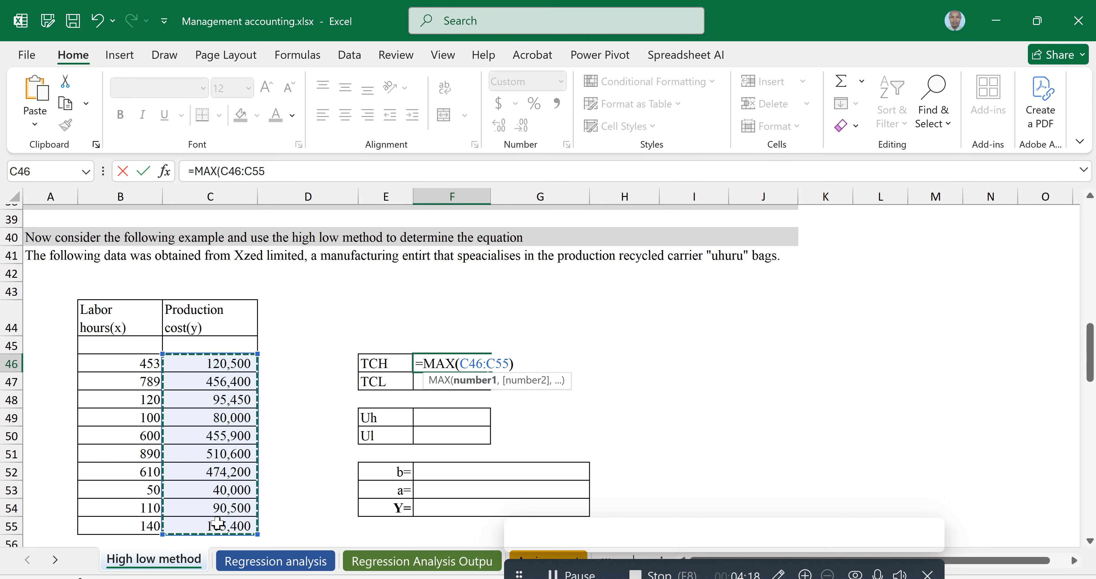
{"action": "key", "text": "Return"}
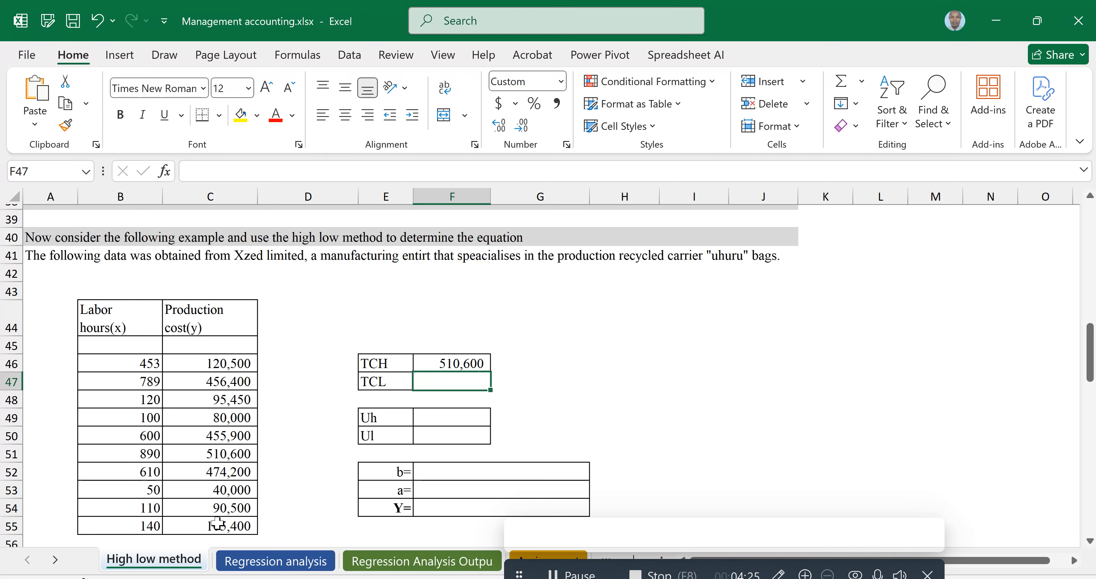
Enter a formula in the TCL cell returning the minimum production cost with =MIN(C46:C55)
{"action": "type", "text": "="}
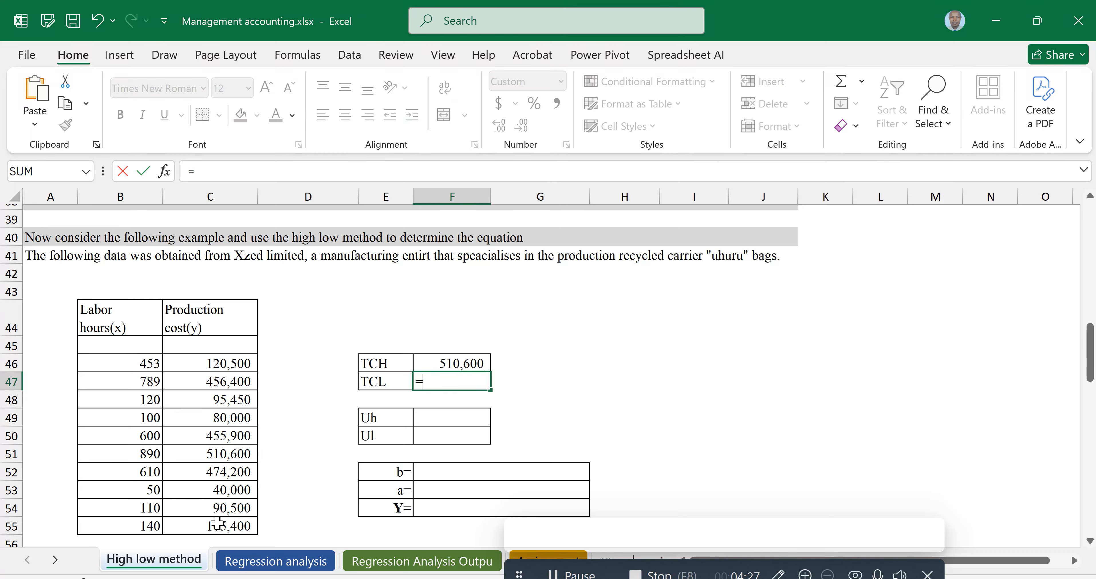
{"action": "type", "text": "min"}
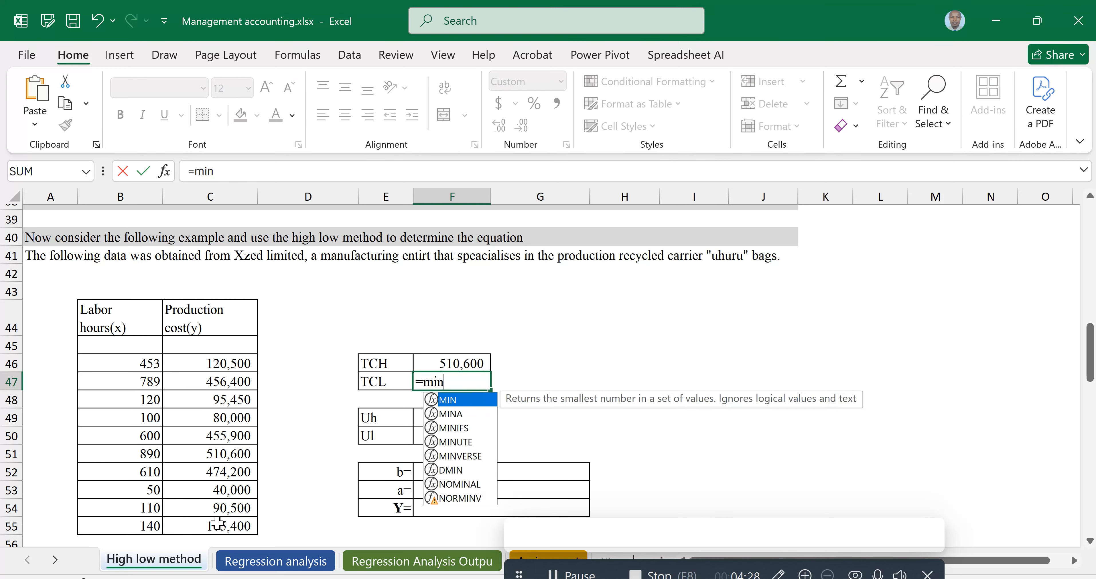
{"action": "key", "text": "Tab"}
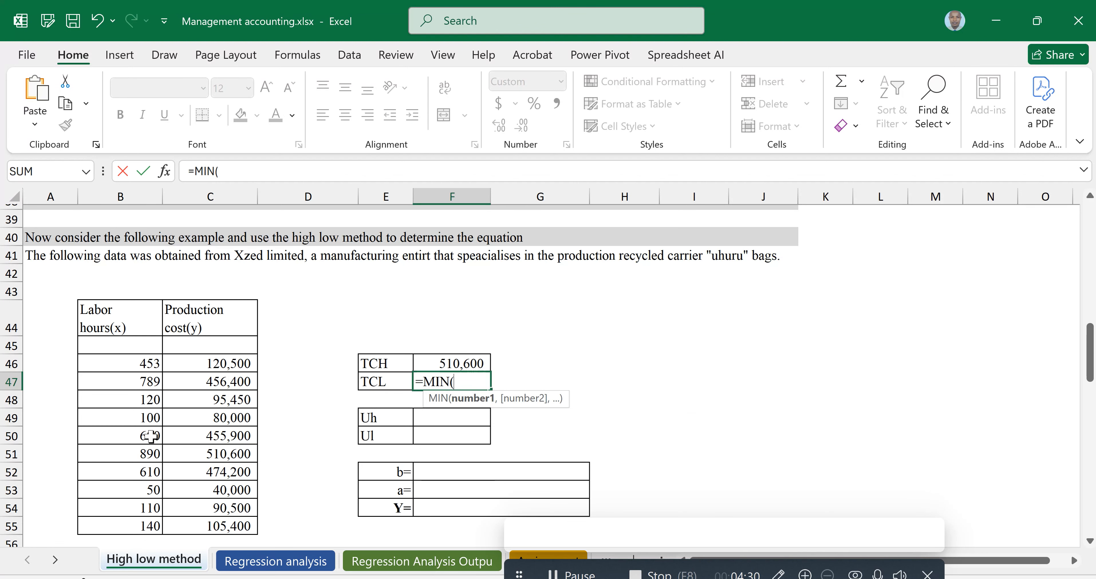
{"action": "left_click_drag", "start_coordinate": [219, 362], "coordinate": [215, 528]}
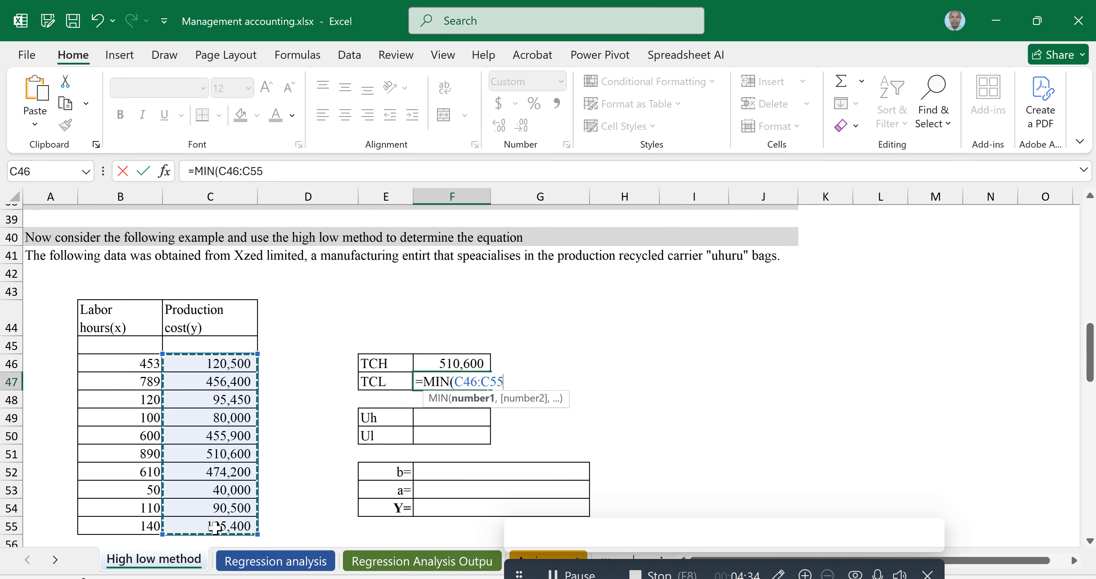
{"action": "type", "text": ")"}
{"action": "key", "text": "Return"}
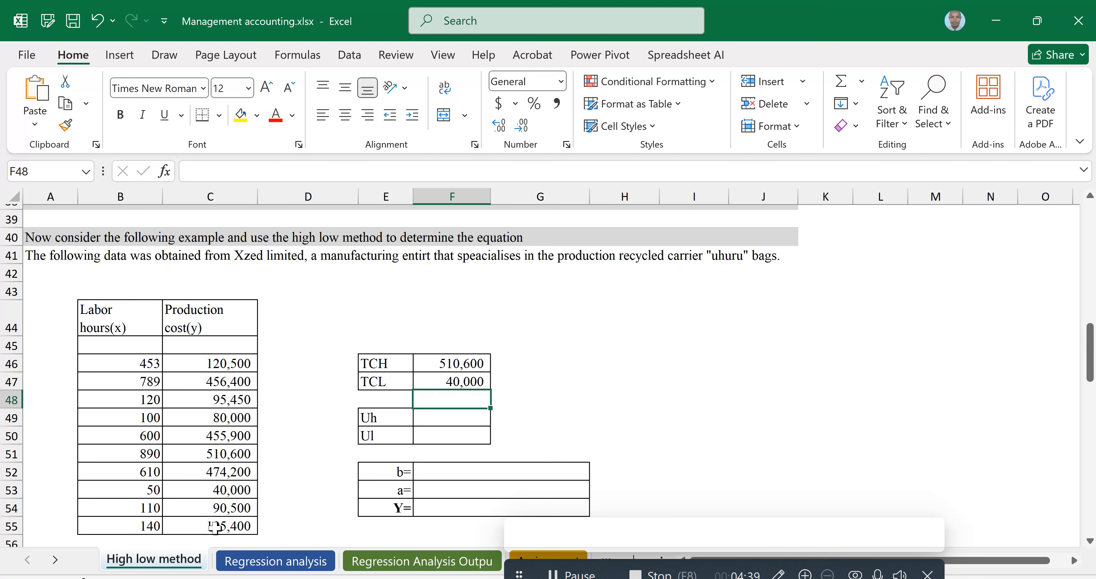
Enter a formula in the Uh cell returning the maximum labor hours with =MAX(B46:B55)
{"action": "key", "text": "Up"}
{"action": "key", "text": "Right"}
{"action": "key", "text": "Right"}
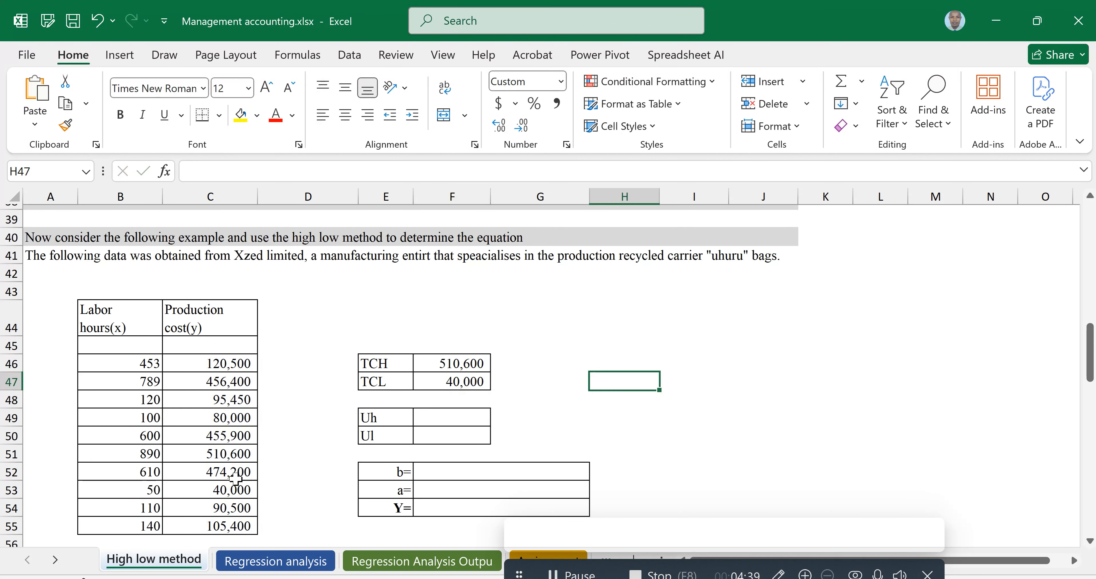
{"action": "left_click", "coordinate": [455, 412]}
{"action": "key", "text": "F2"}
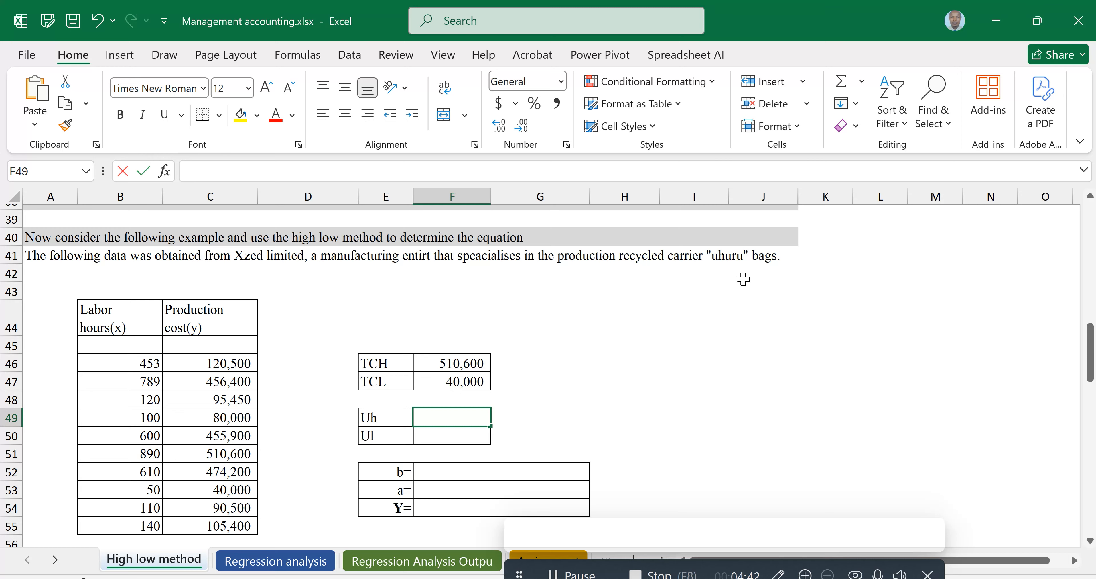
{"action": "type", "text": "=m"}
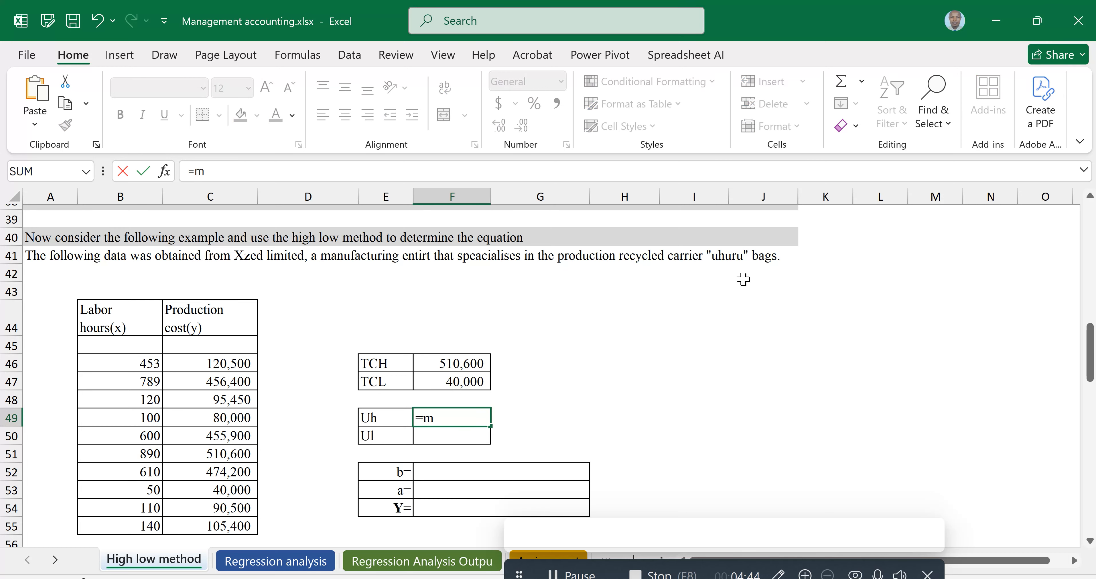
{"action": "type", "text": "ax"}
{"action": "key", "text": "Tab"}
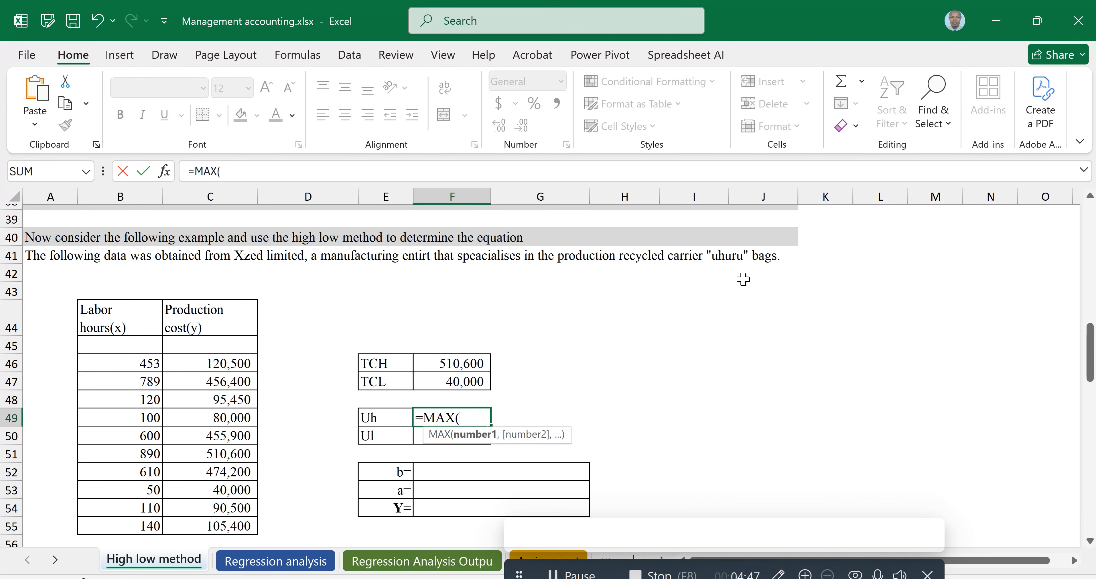
{"action": "left_click", "coordinate": [143, 364]}
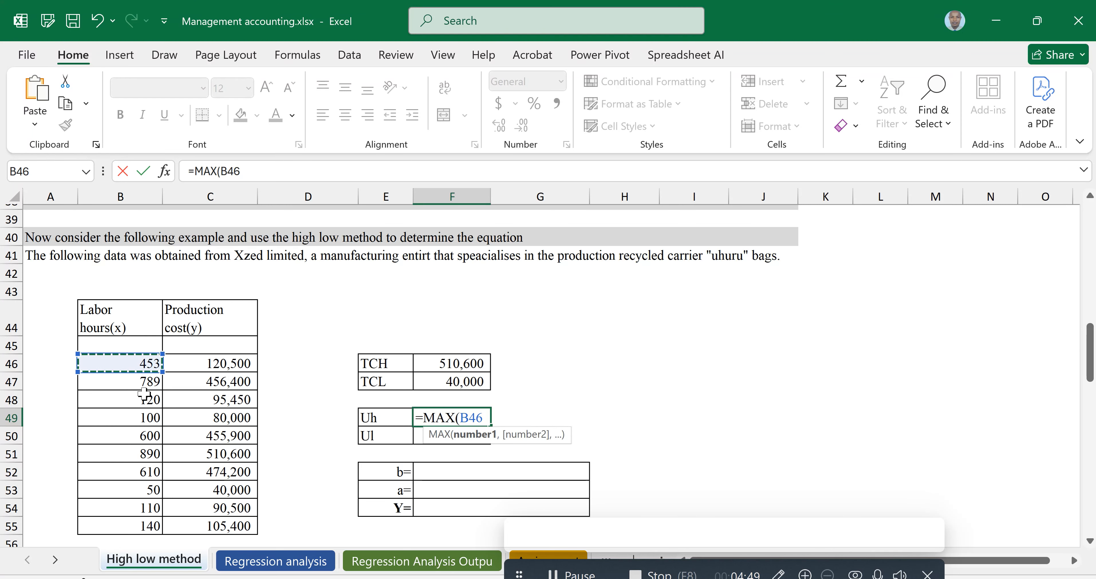
{"action": "left_click_drag", "start_coordinate": [144, 394], "coordinate": [141, 532]}
{"action": "type", "text": ")"}
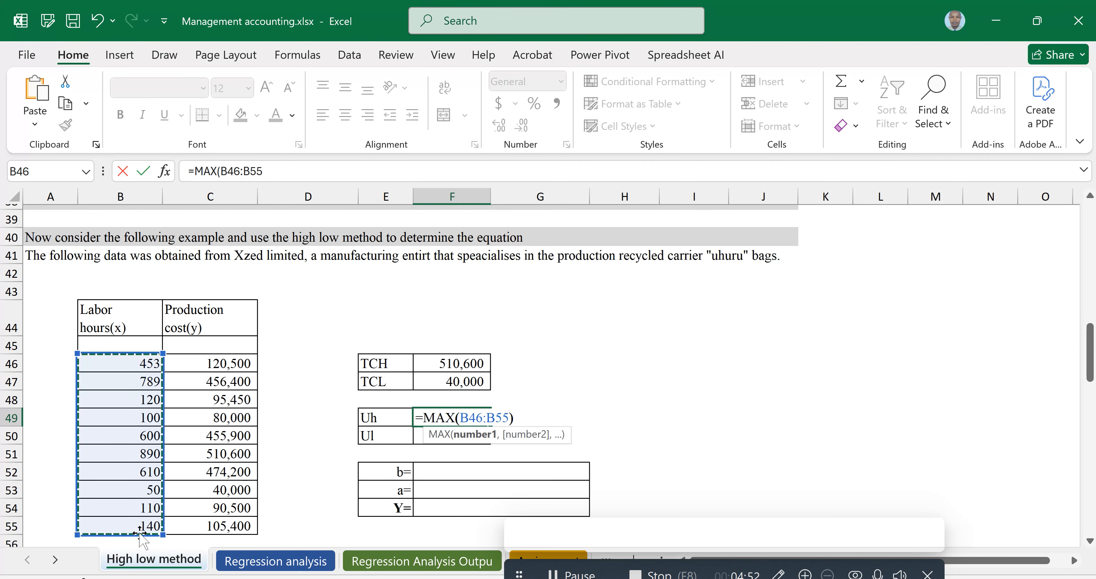
{"action": "key", "text": "Return"}
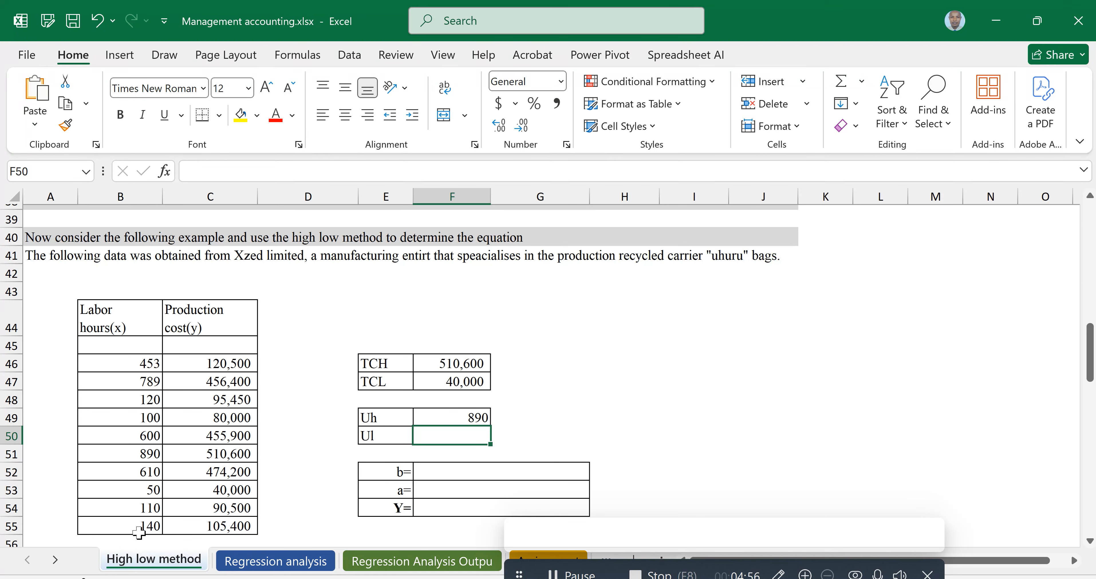
Enter a formula in the Ul cell returning the minimum labor hours with =MIN(B46:B55)
{"action": "type", "text": "=m"}
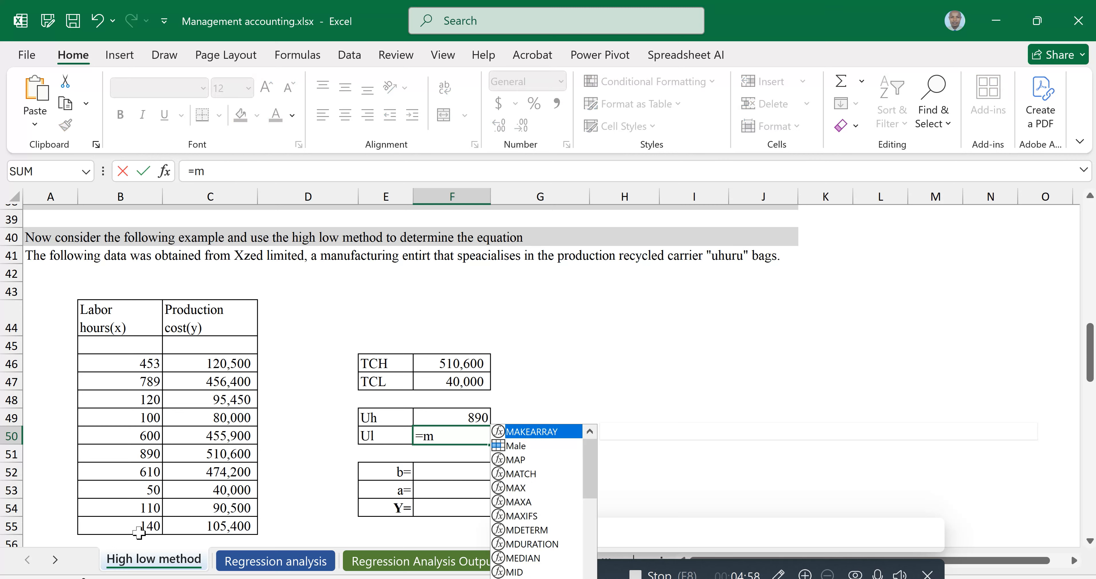
{"action": "type", "text": "in"}
{"action": "key", "text": "Tab"}
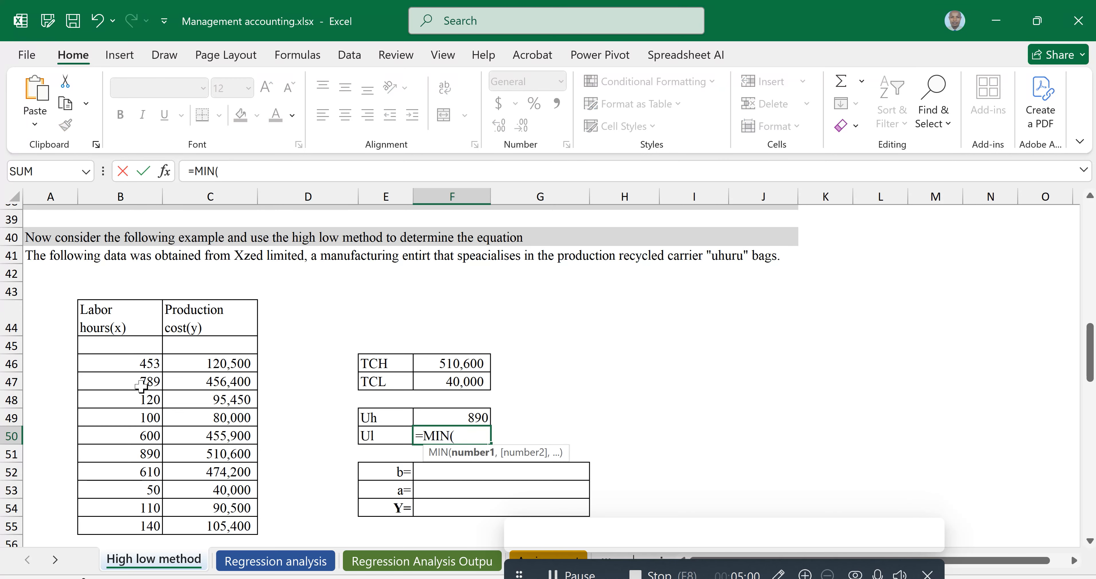
{"action": "left_click", "coordinate": [134, 368]}
{"action": "left_click_drag", "start_coordinate": [134, 368], "coordinate": [128, 527]}
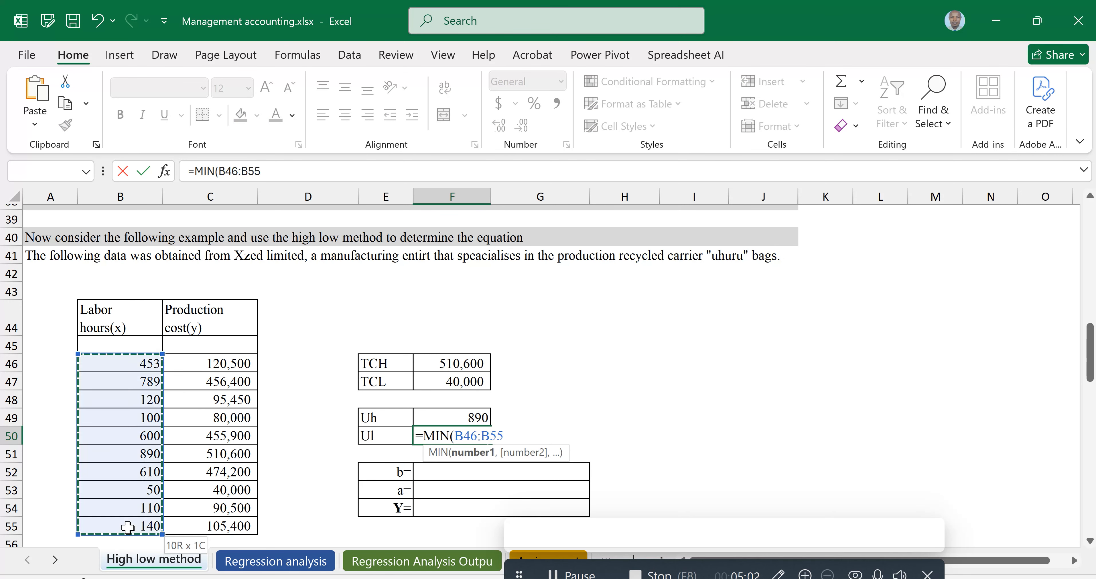
{"action": "type", "text": ")"}
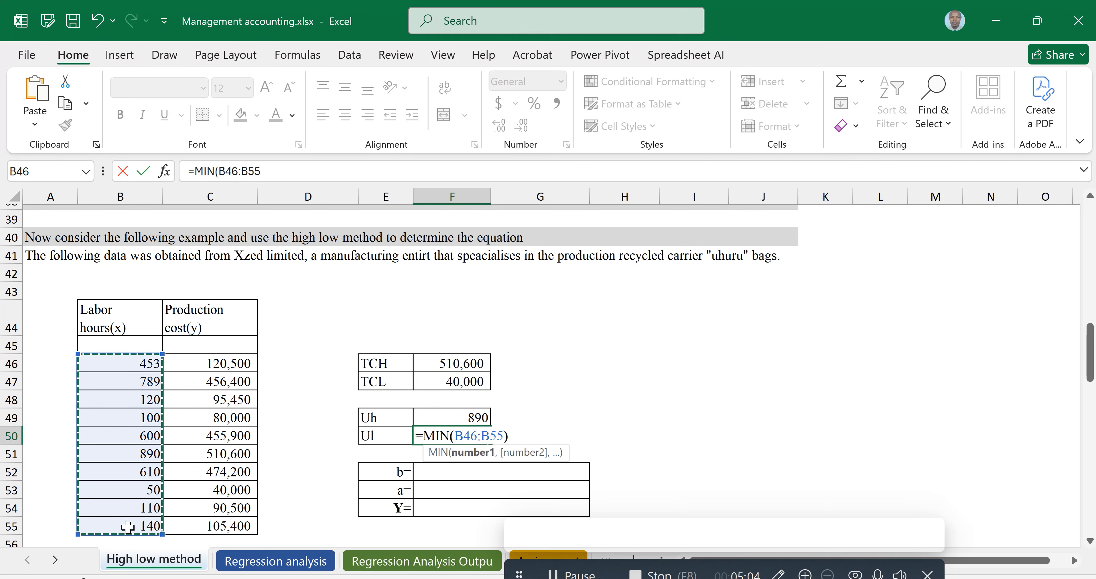
{"action": "key", "text": "Return"}
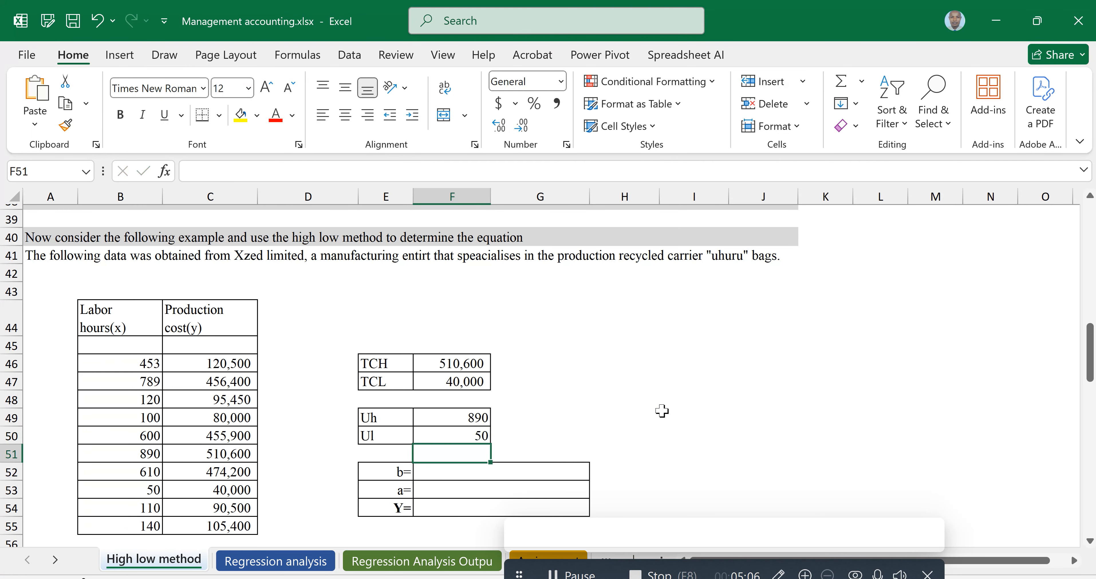
Enter the variable cost per unit in the b cell as =(F46-F47)/(F49-F50)
{"action": "left_click", "coordinate": [666, 416]}
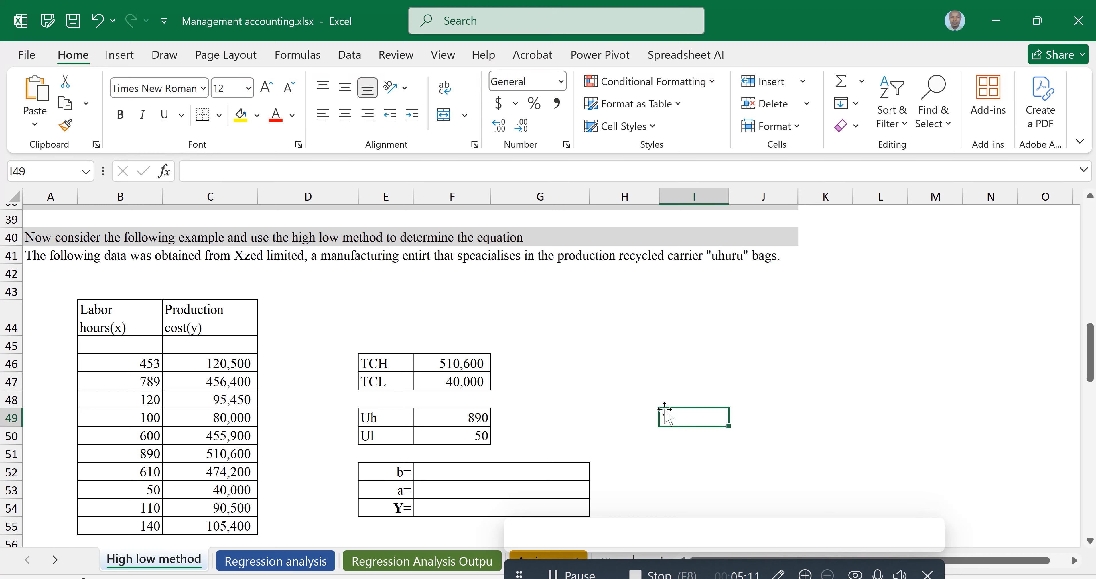
{"action": "scroll", "coordinate": [553, 408], "scroll_direction": "down", "scroll_amount": 1}
{"action": "left_click", "coordinate": [476, 396]}
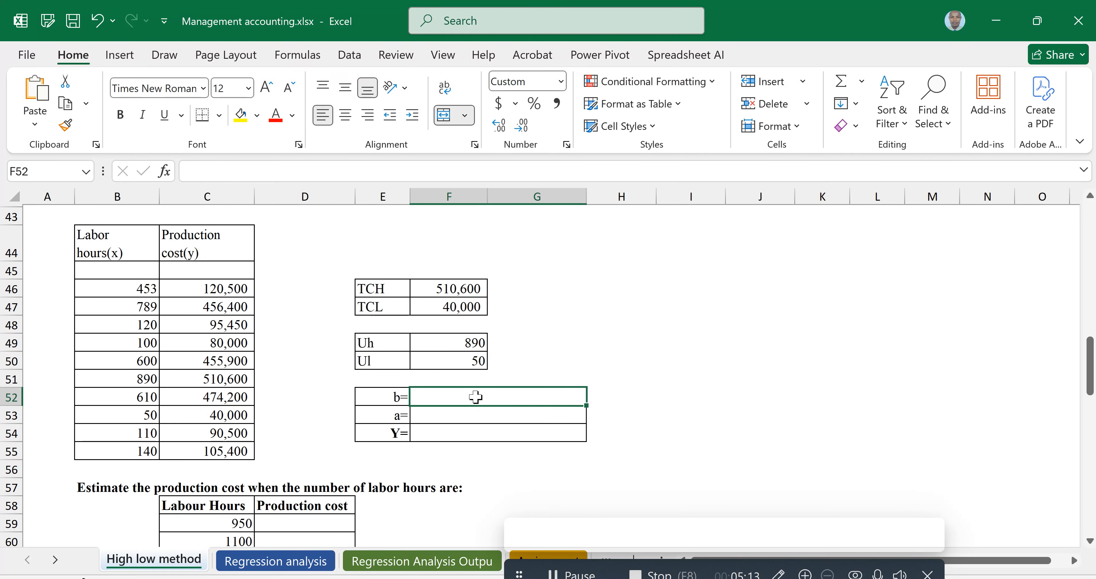
{"action": "type", "text": "=("}
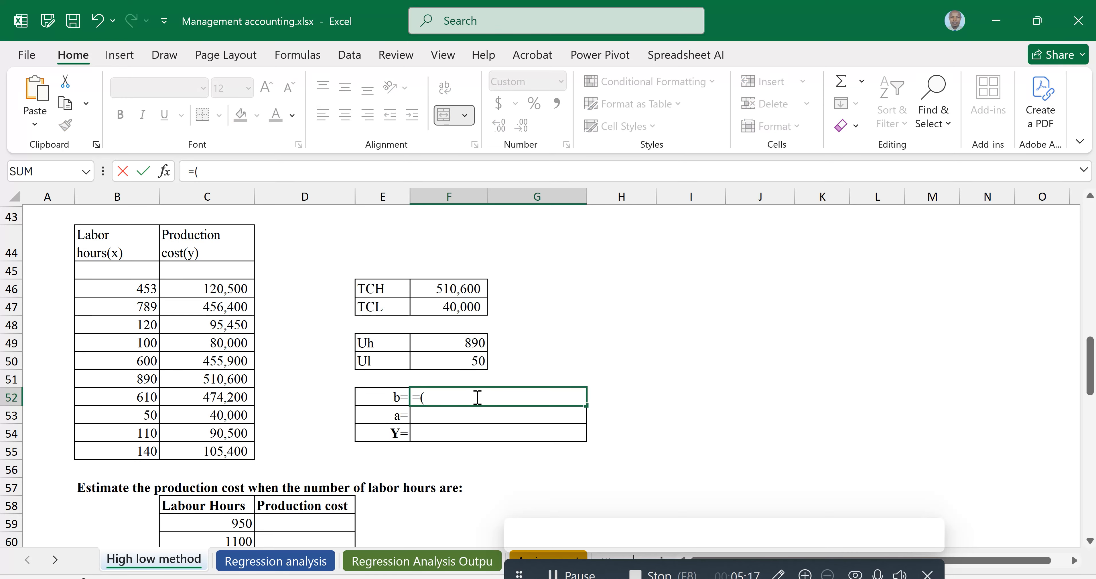
{"action": "left_click", "coordinate": [449, 288]}
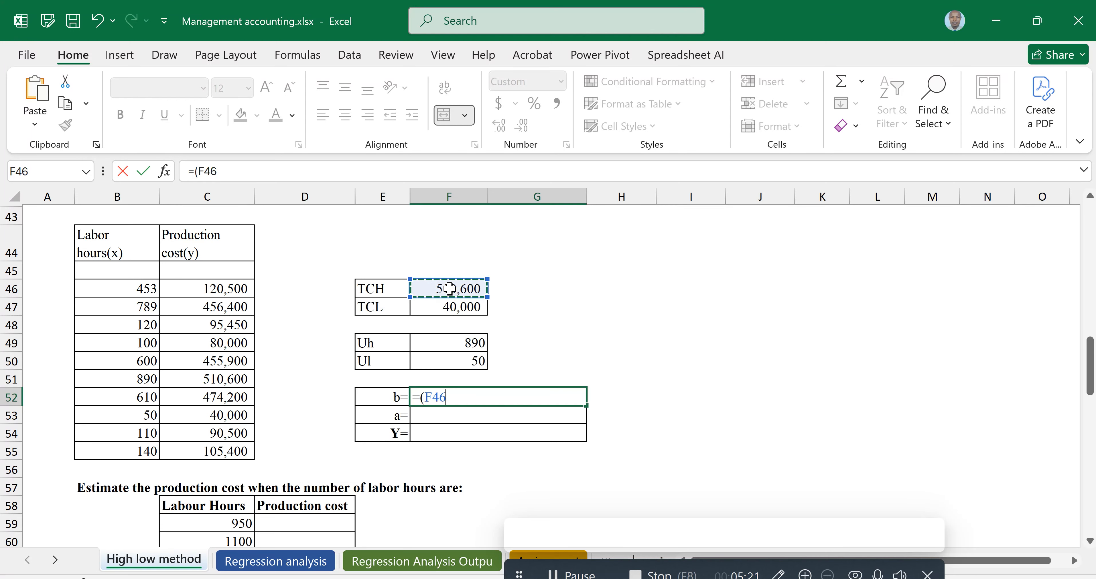
{"action": "type", "text": "-"}
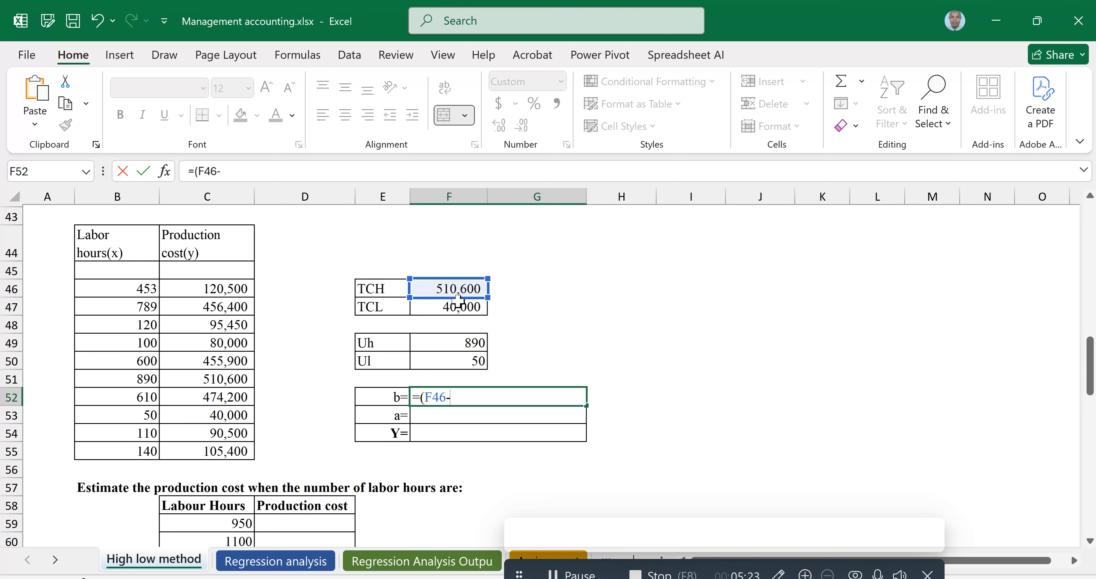
{"action": "left_click", "coordinate": [456, 306]}
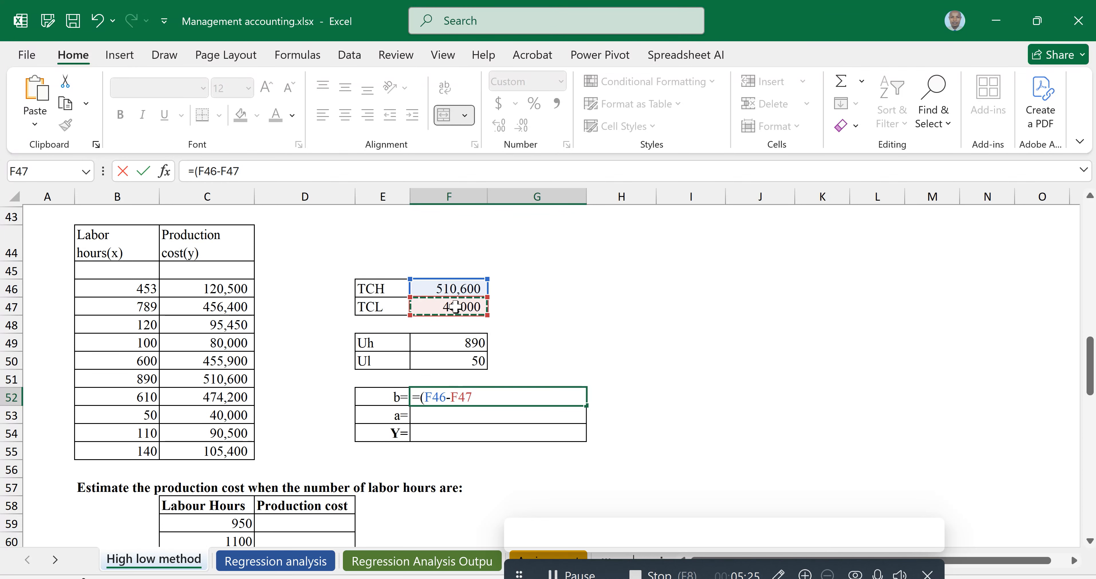
{"action": "type", "text": ")/"}
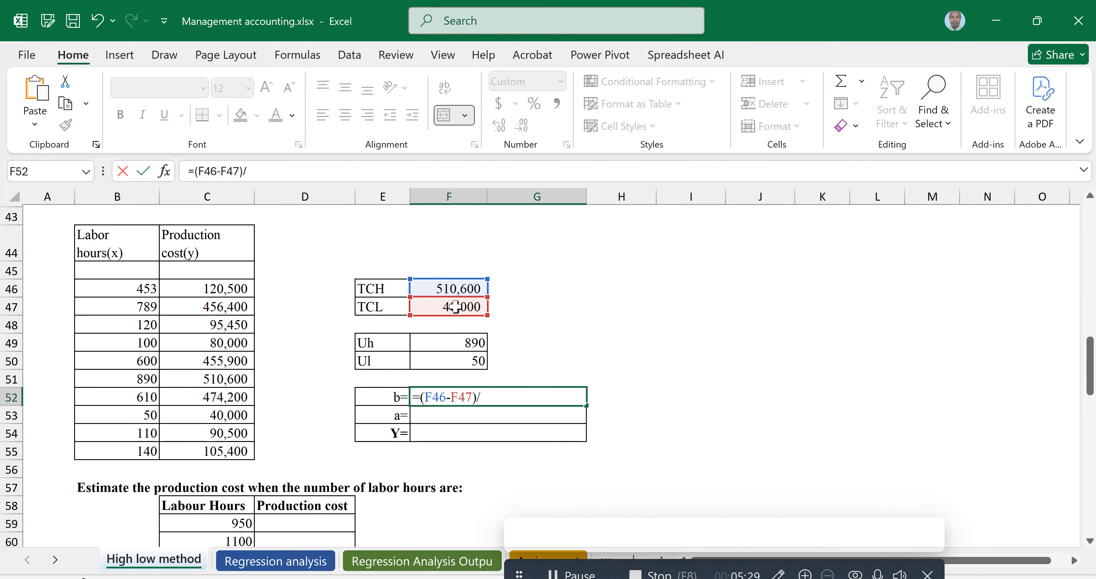
{"action": "type", "text": "("}
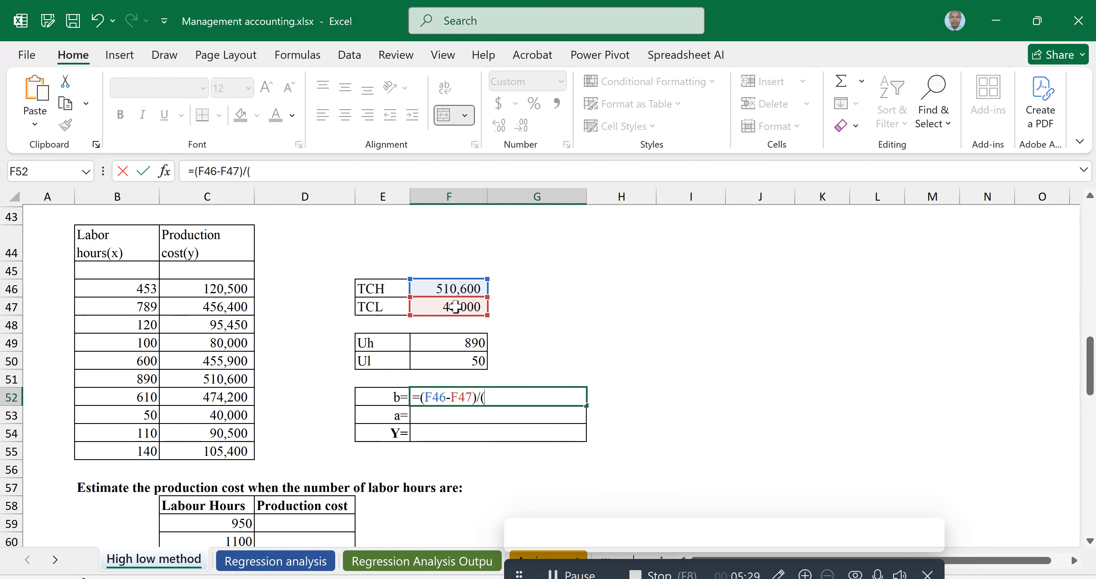
{"action": "left_click", "coordinate": [465, 342]}
{"action": "type", "text": "-"}
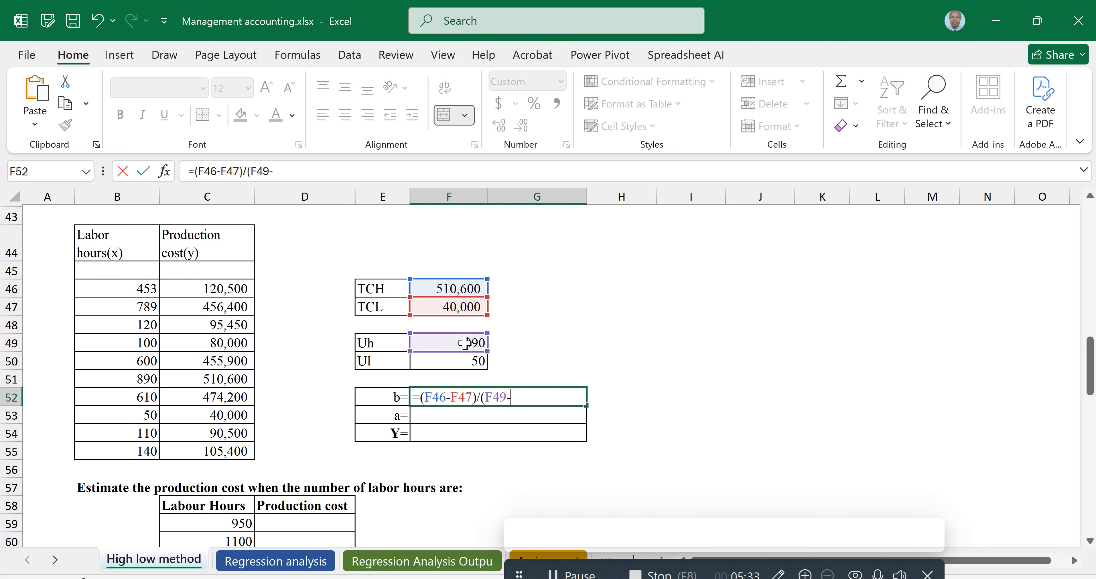
{"action": "left_click", "coordinate": [473, 361]}
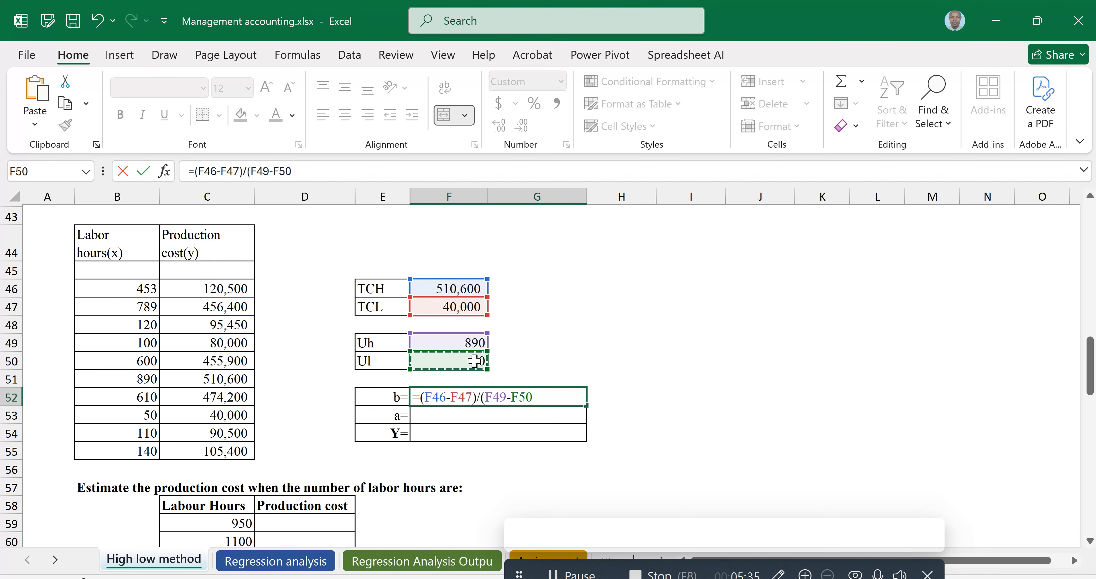
{"action": "type", "text": ")"}
{"action": "key", "text": "Return"}
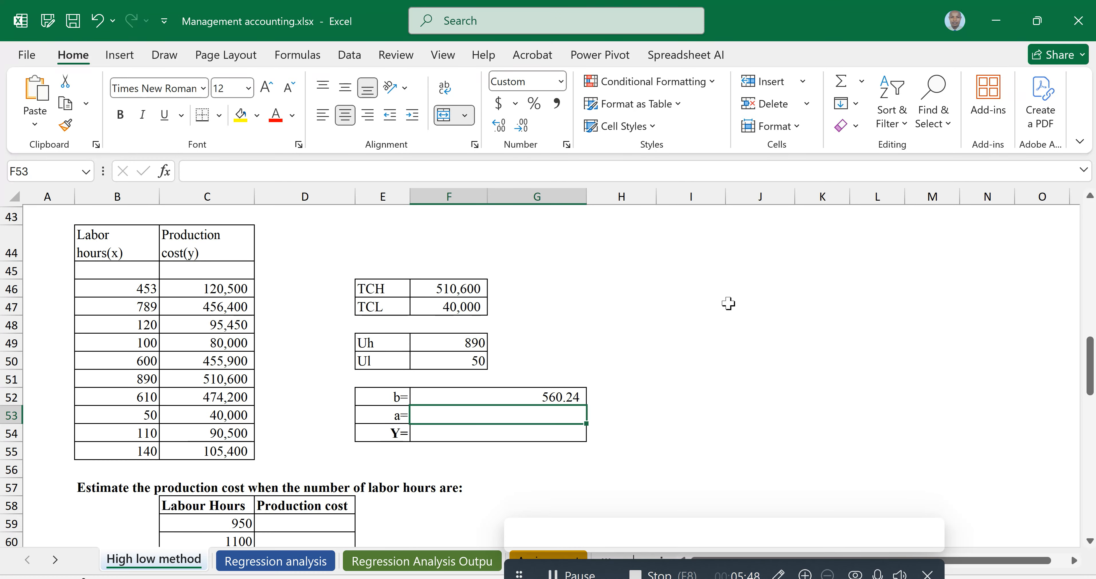
Enter the fixed cost in the a cell as =F46-(F49*F52)
{"action": "type", "text": "="}
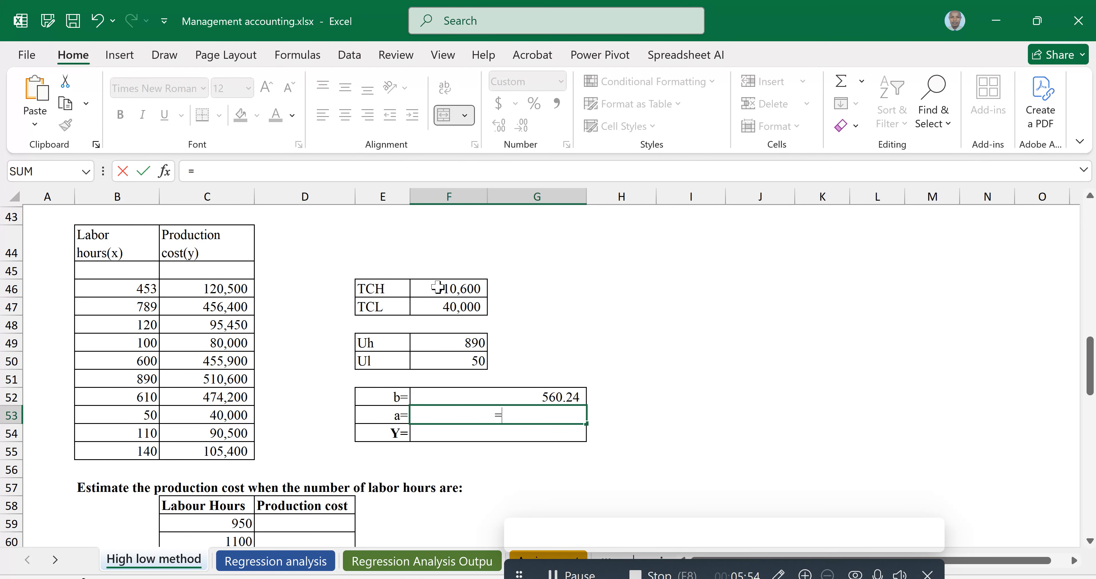
{"action": "left_click", "coordinate": [453, 288]}
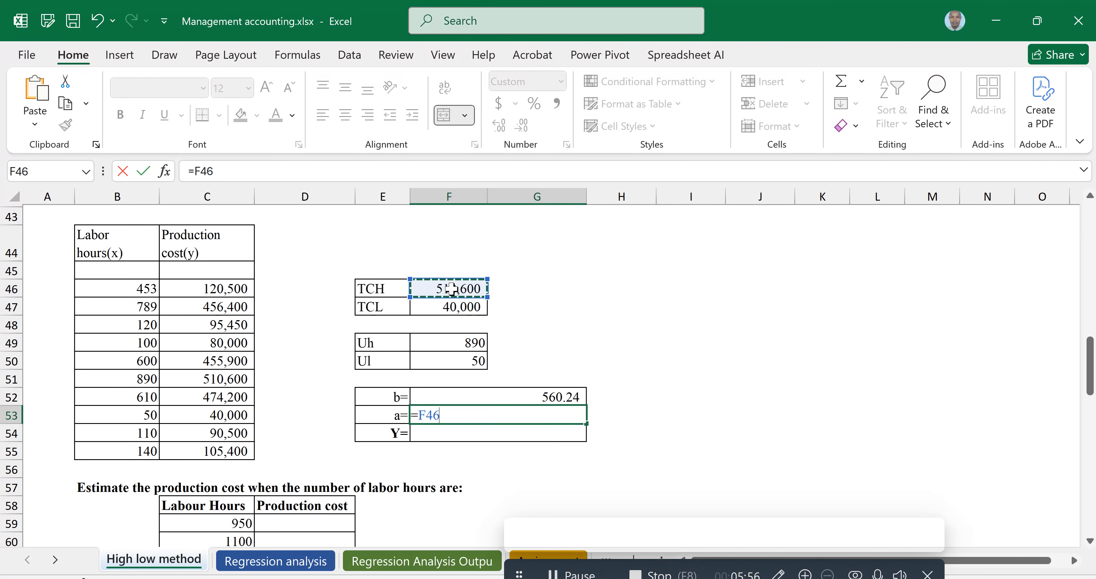
{"action": "type", "text": "-("}
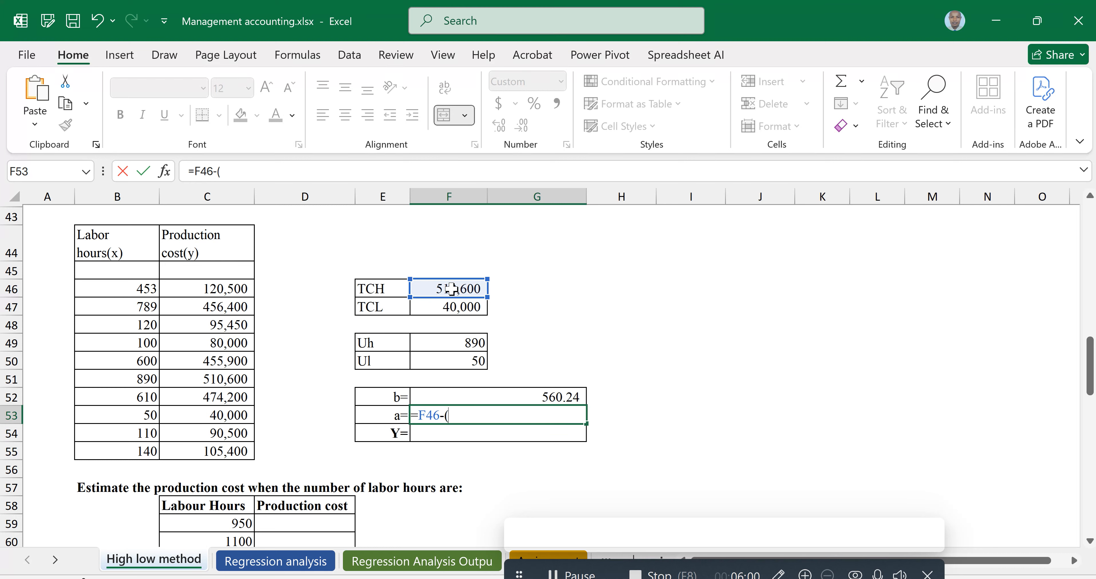
{"action": "left_click", "coordinate": [467, 342]}
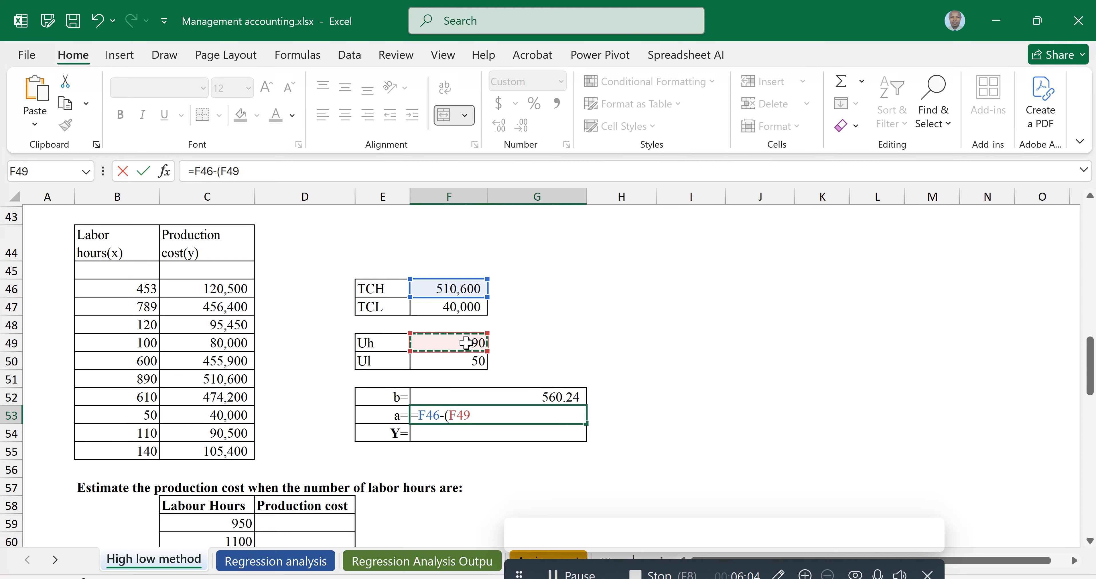
{"action": "type", "text": "*"}
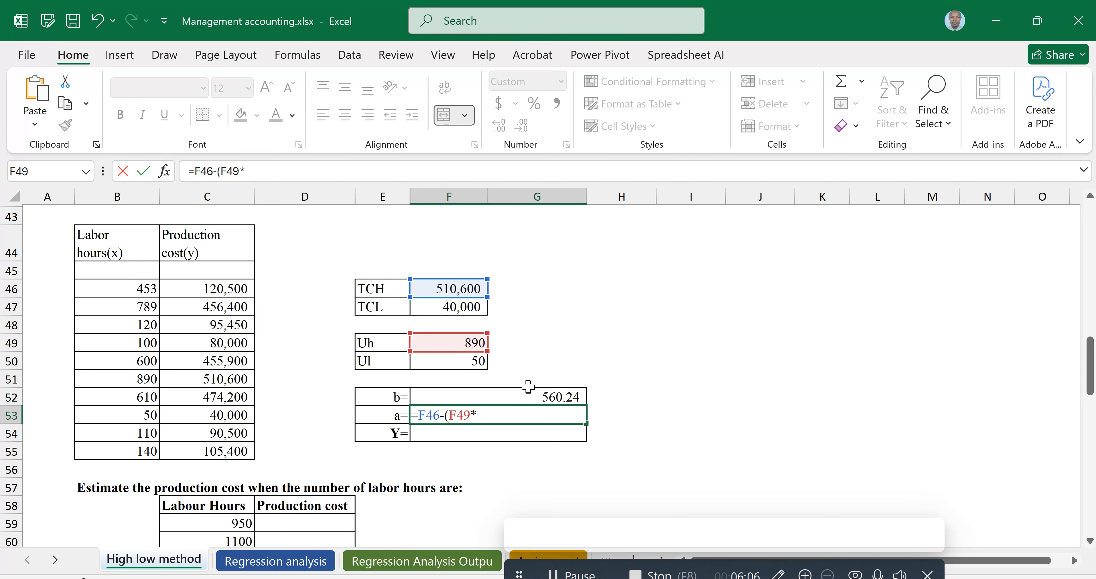
{"action": "left_click", "coordinate": [530, 396]}
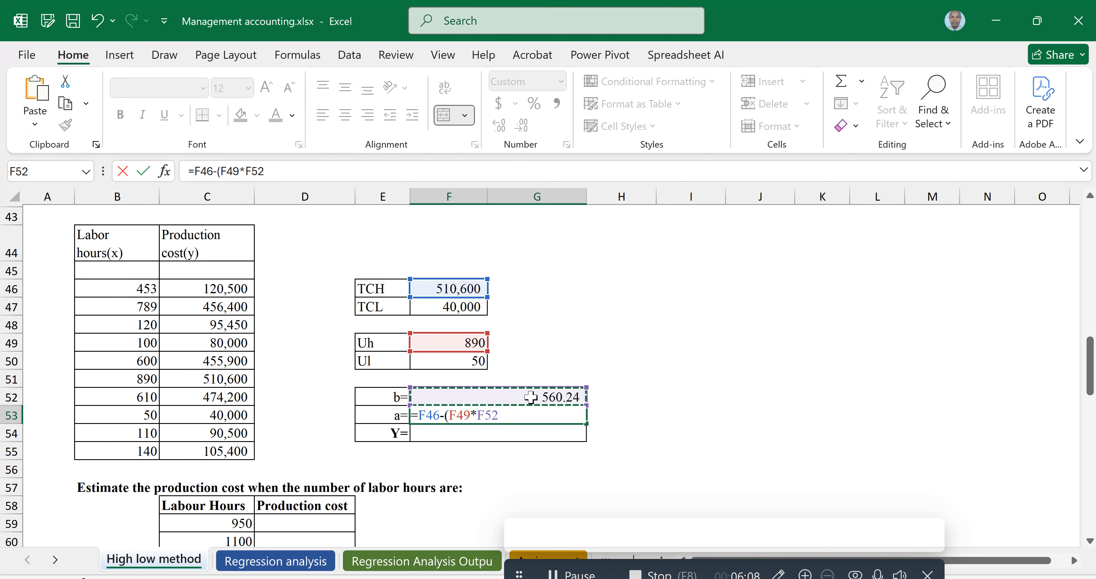
{"action": "type", "text": ")"}
{"action": "key", "text": "Return"}
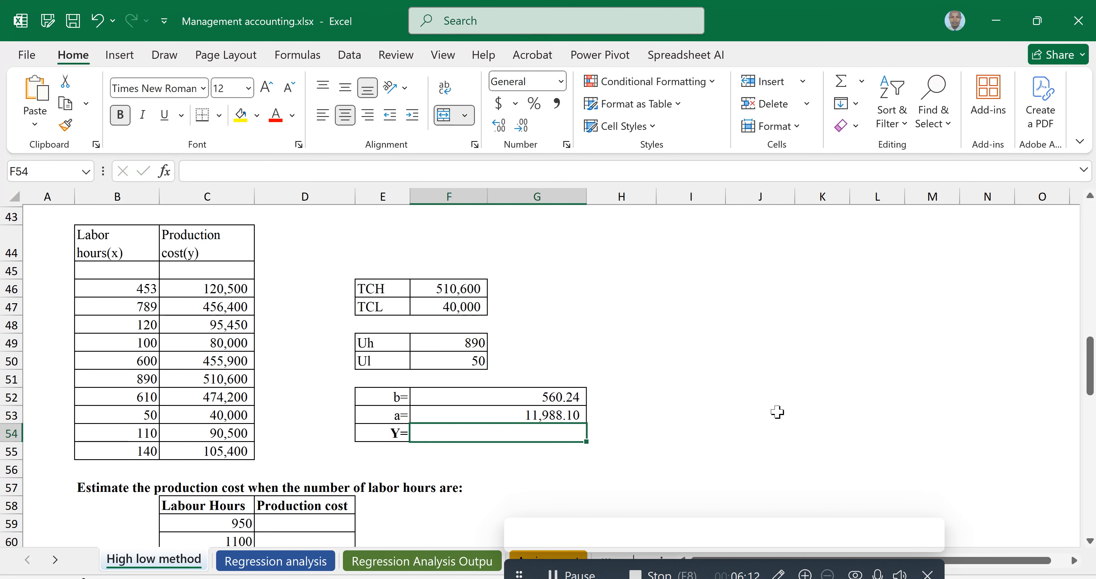
Enter a check formula in cell I53 computing fixed cost from the low point as =F47-(F50*F52)
{"action": "key", "text": "Right"}
{"action": "key", "text": "Right"}
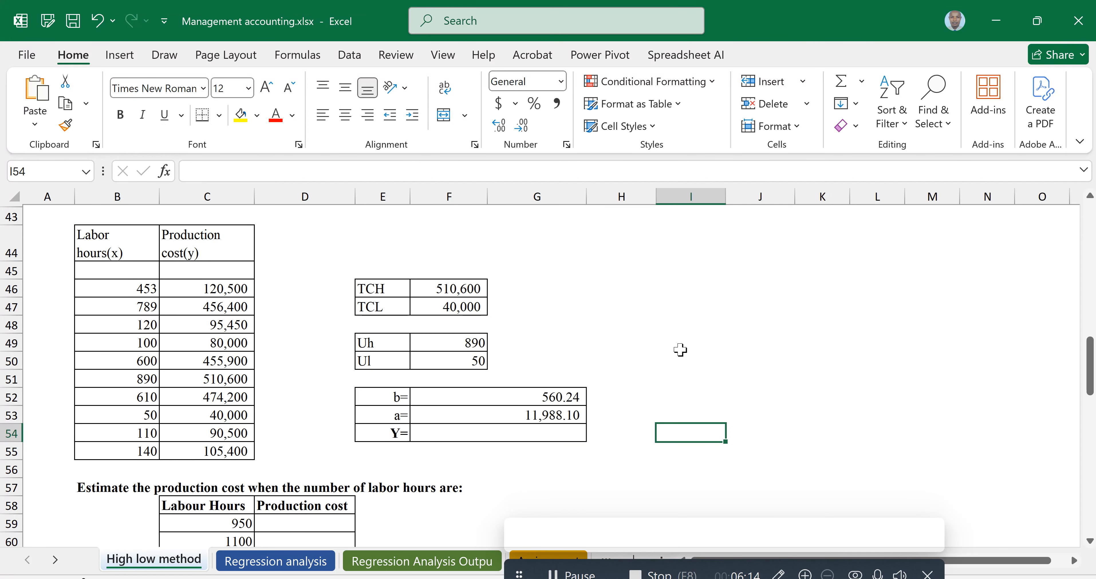
{"action": "key", "text": "Up"}
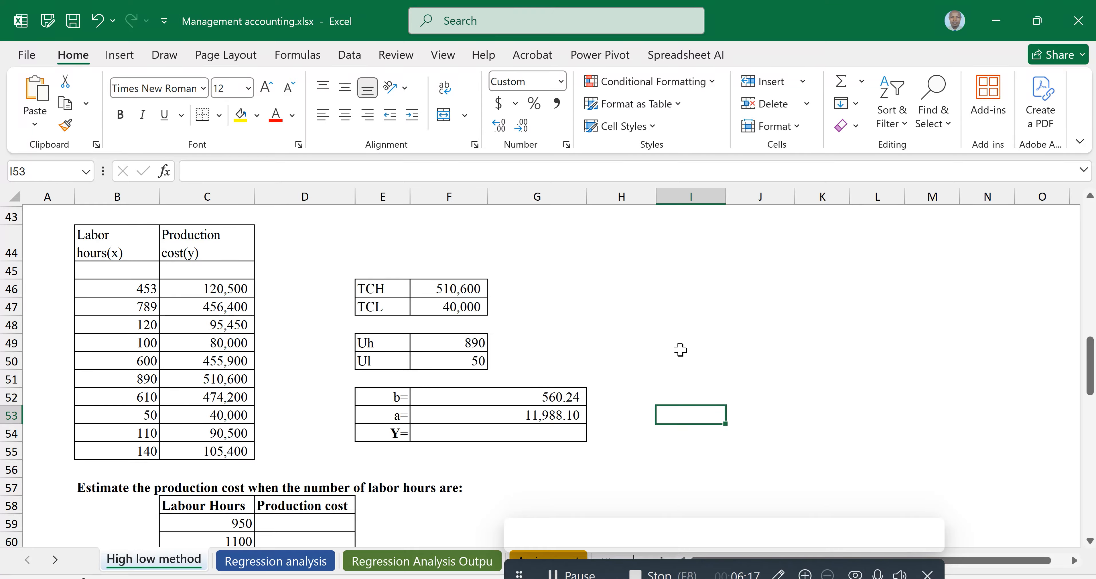
{"action": "key", "text": "Left"}
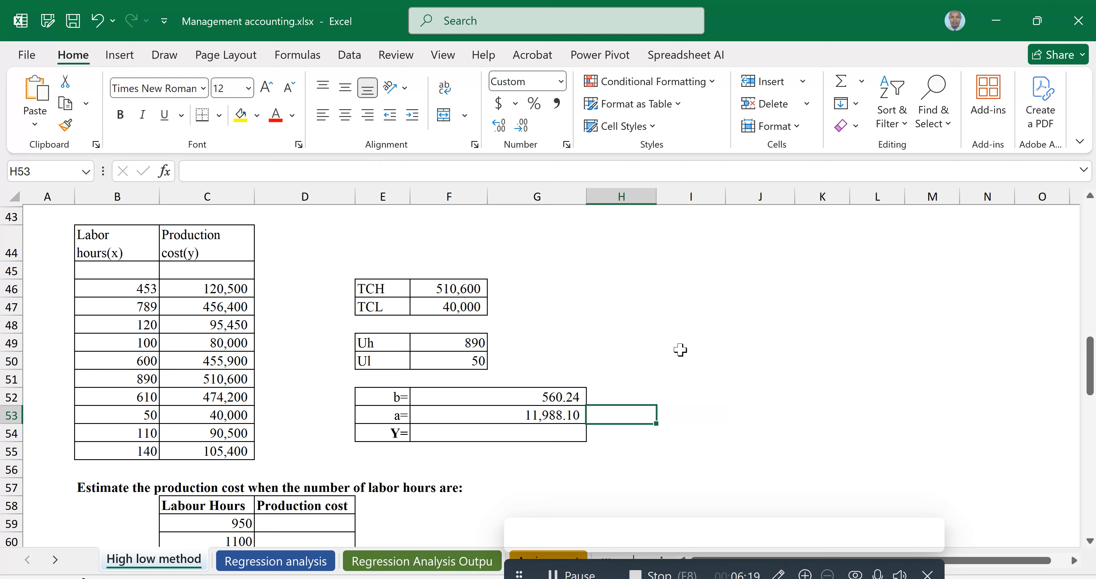
{"action": "key", "text": "Right"}
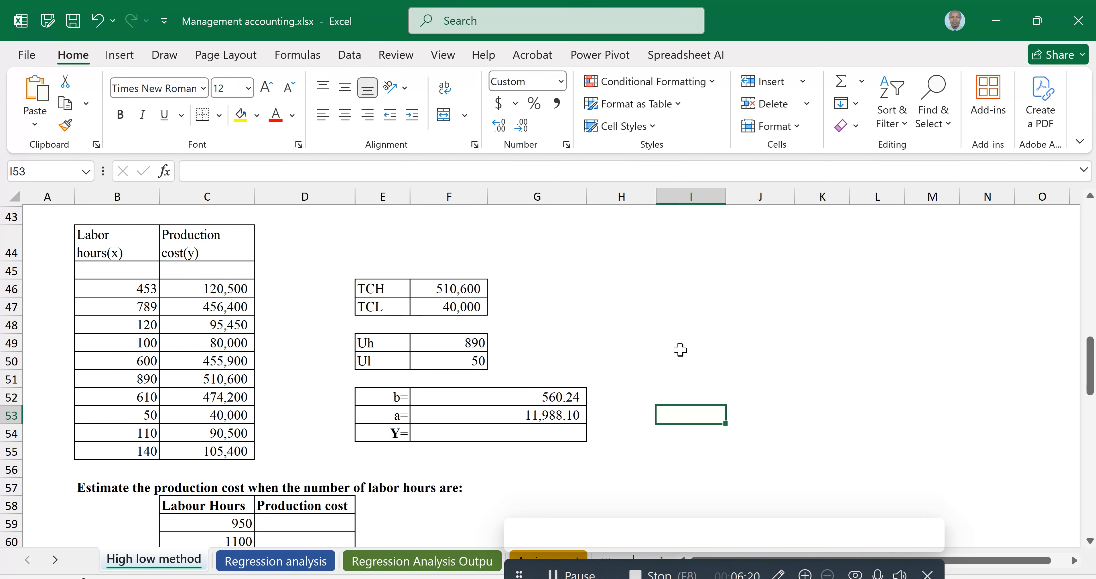
{"action": "type", "text": "="}
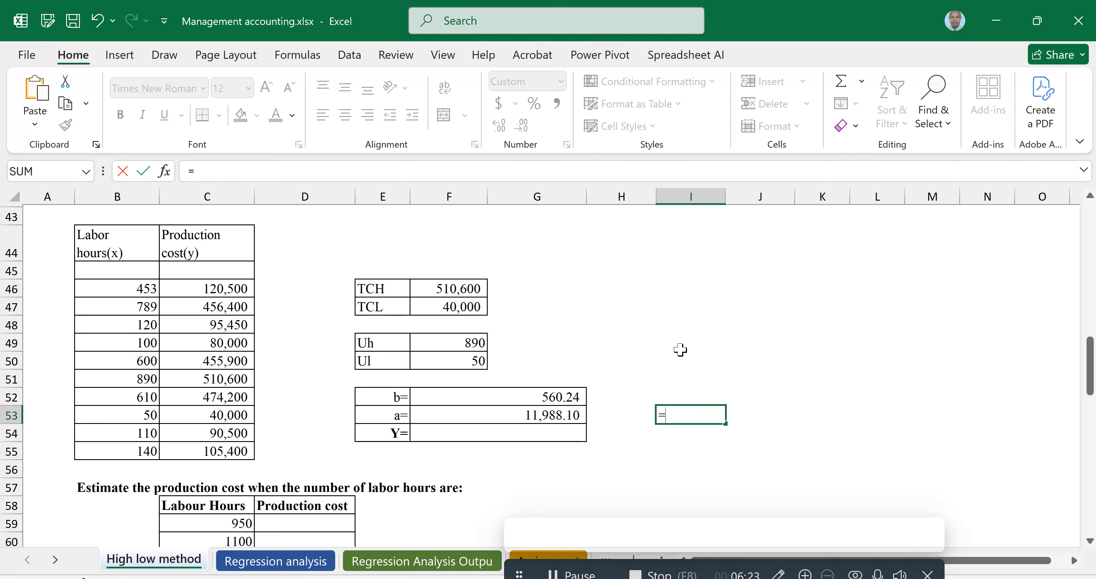
{"action": "left_click", "coordinate": [456, 306]}
{"action": "type", "text": "-"}
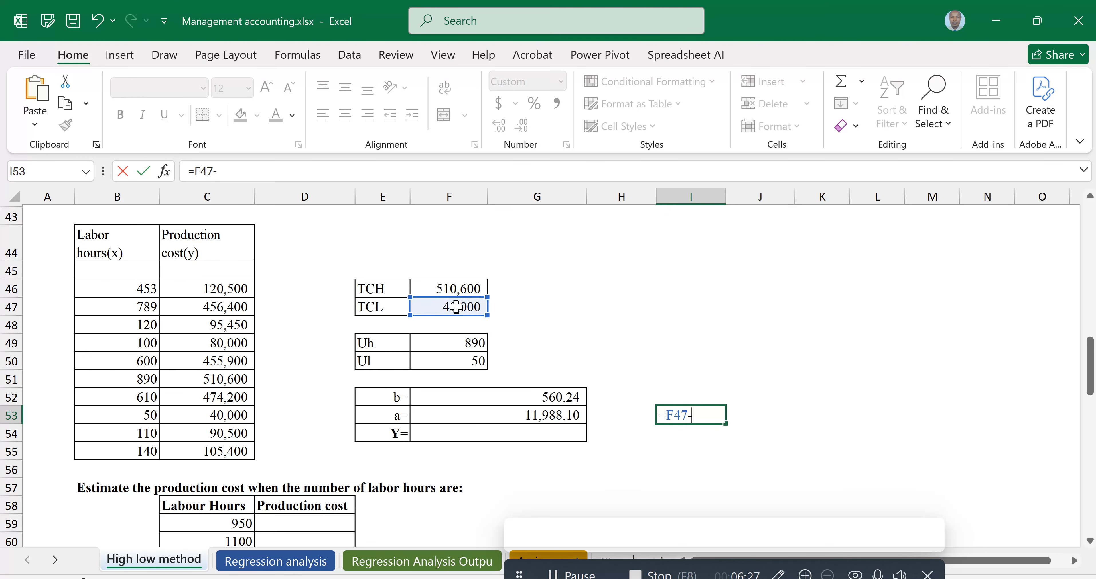
{"action": "type", "text": "("}
{"action": "left_click", "coordinate": [472, 361]}
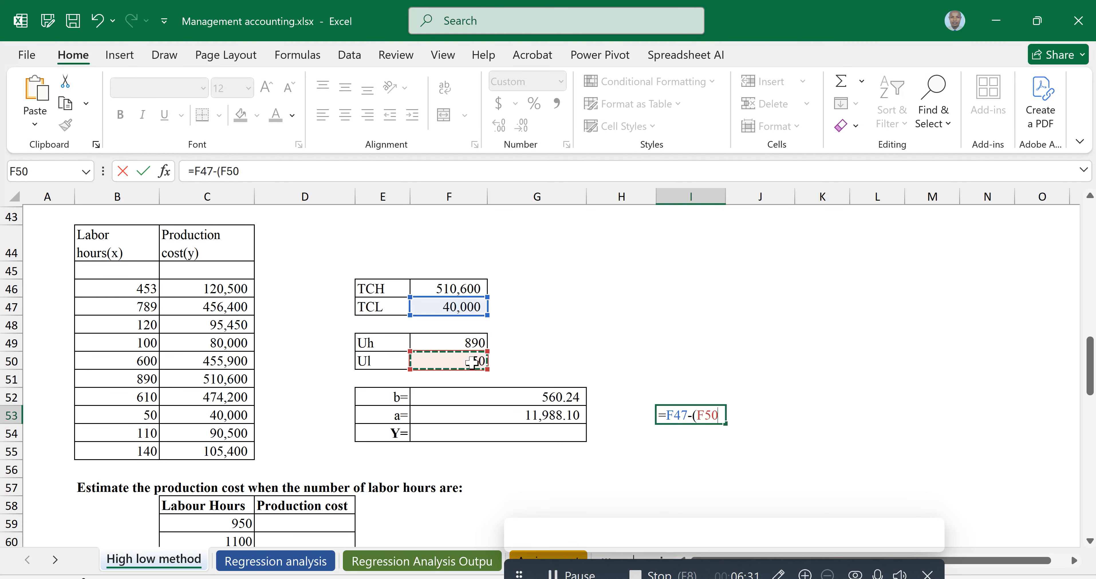
{"action": "type", "text": "*"}
{"action": "left_click", "coordinate": [545, 396]}
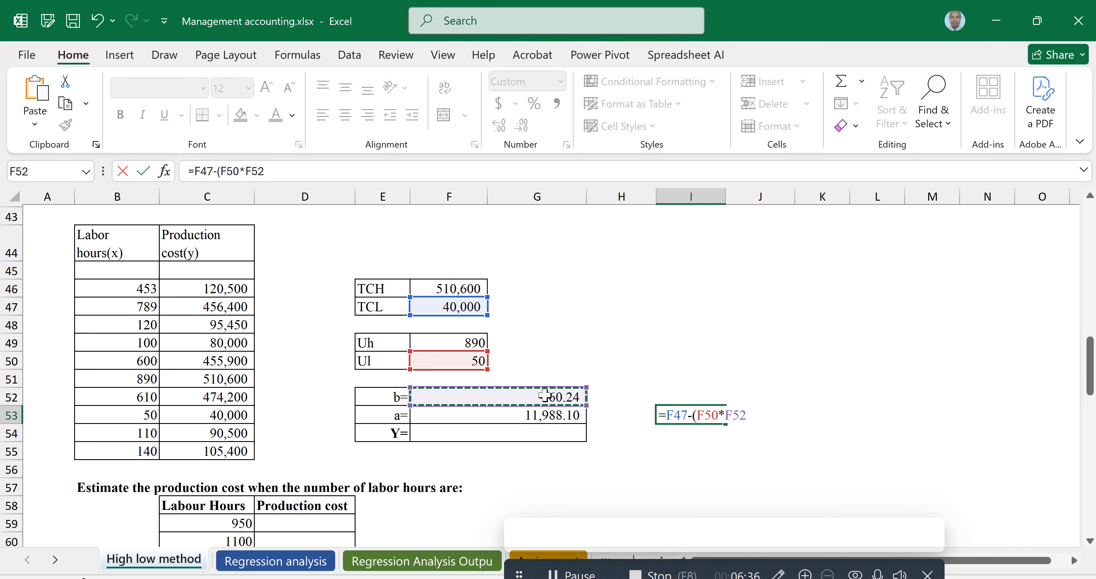
{"action": "type", "text": ")"}
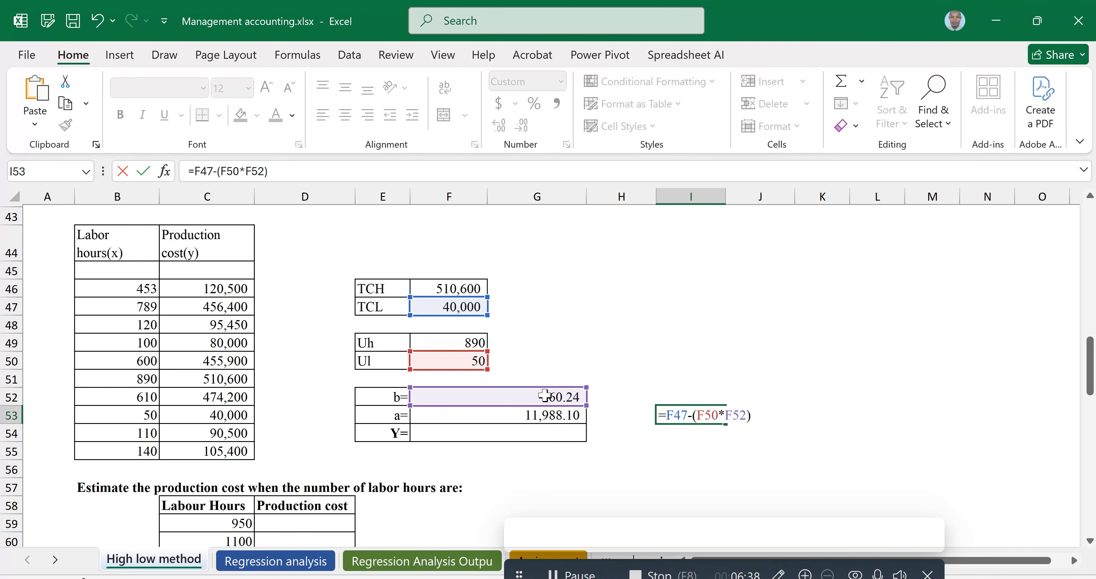
{"action": "key", "text": "Return"}
{"action": "key", "text": "Up"}
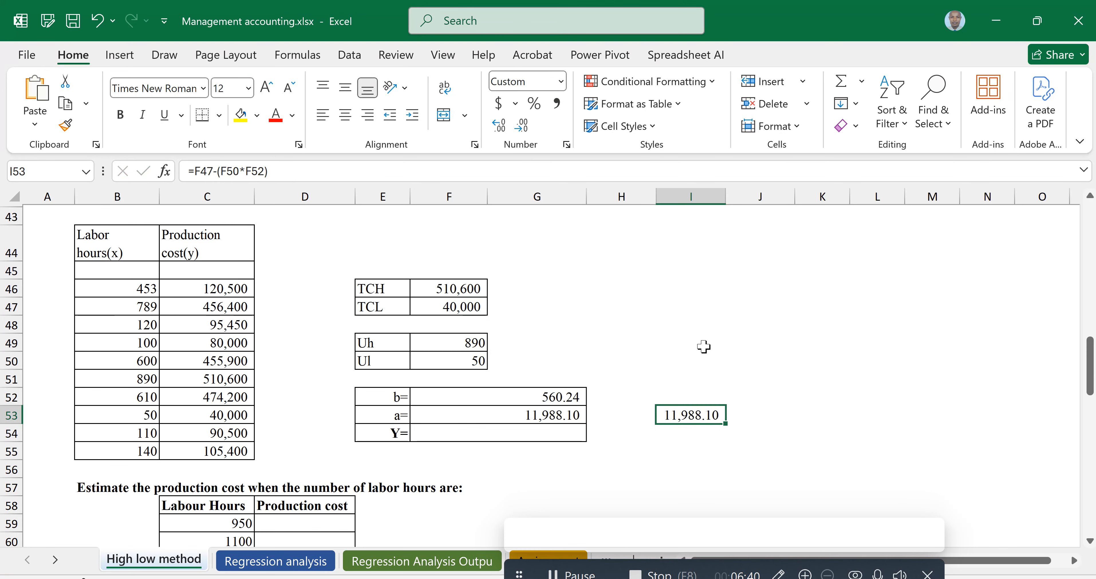
Write the cost equation 11,988.10 + 560.24x in the Y cell
{"action": "left_click", "coordinate": [537, 431]}
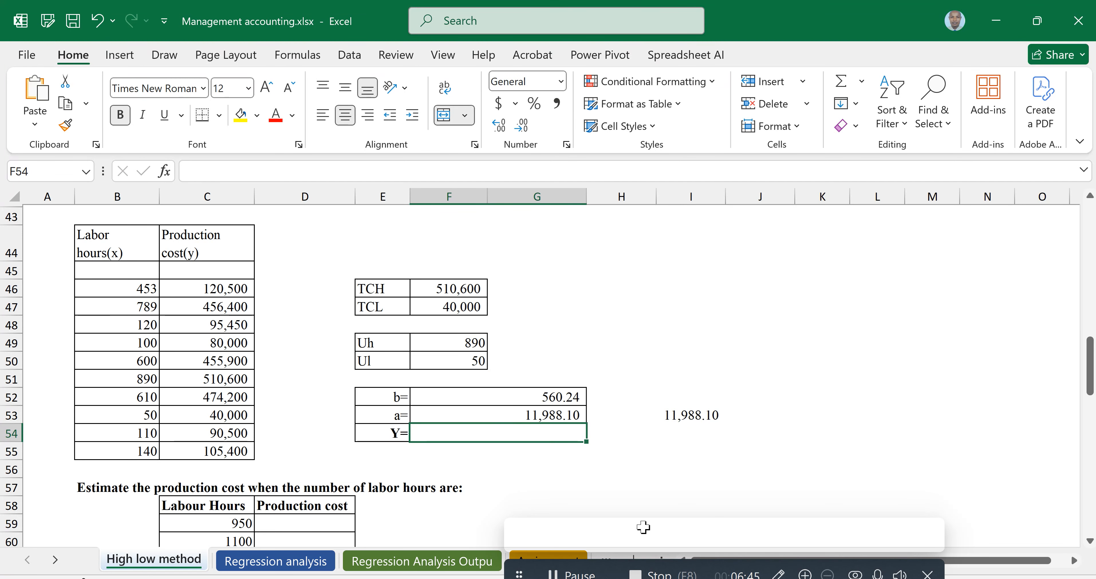
{"action": "type", "text": "Y"}
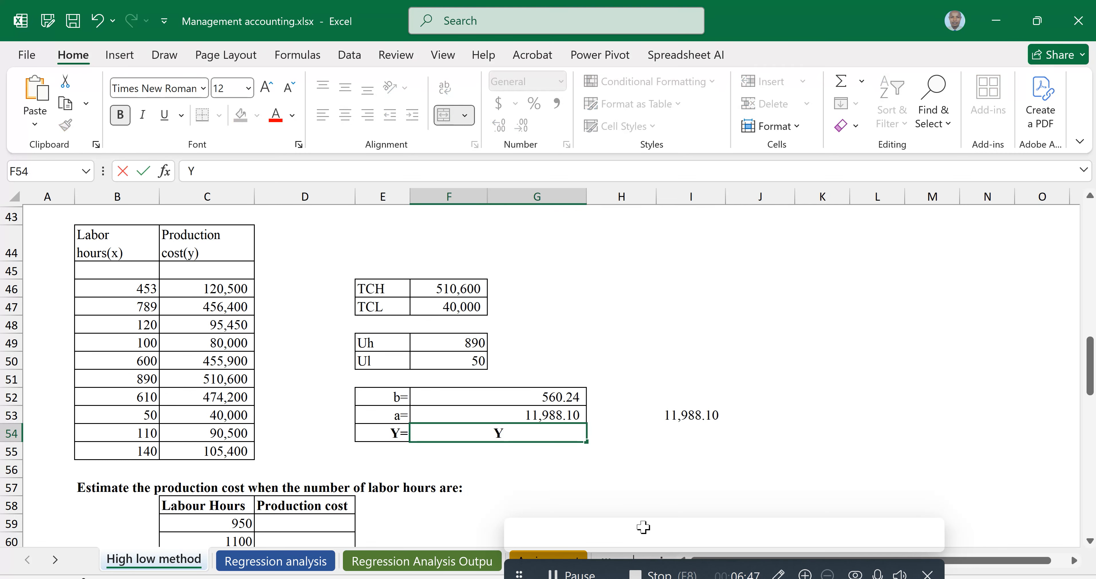
{"action": "key", "text": "BackSpace"}
{"action": "type", "text": "11,988"}
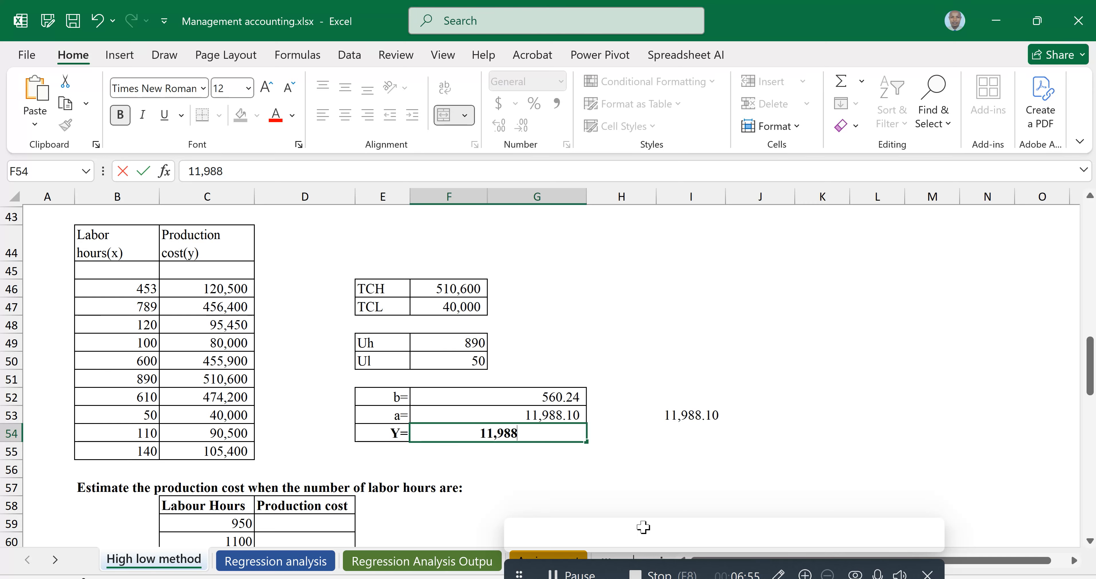
{"action": "type", "text": ".10"}
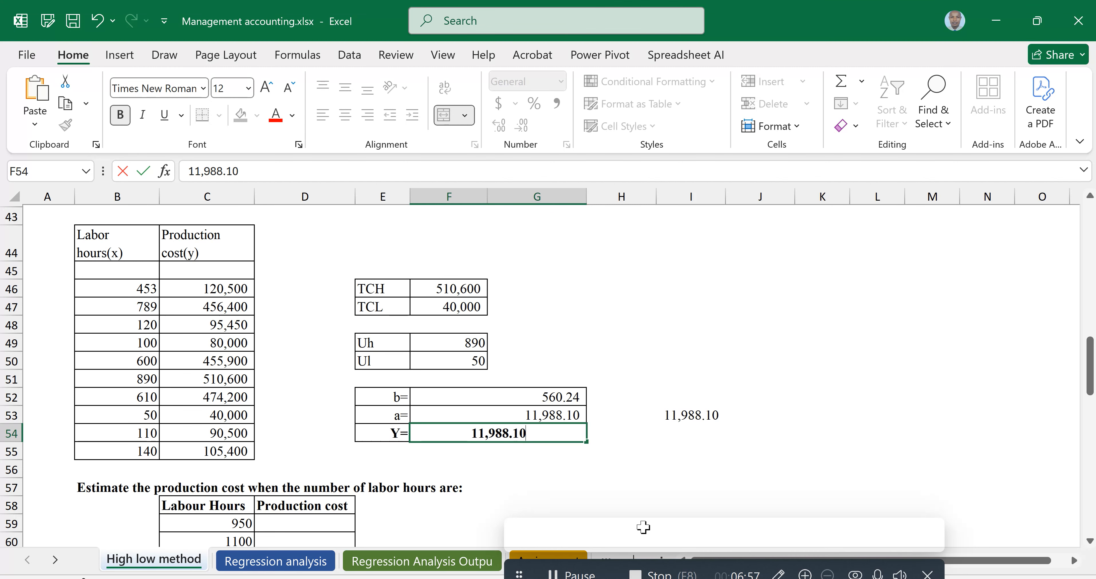
{"action": "type", "text": "+"}
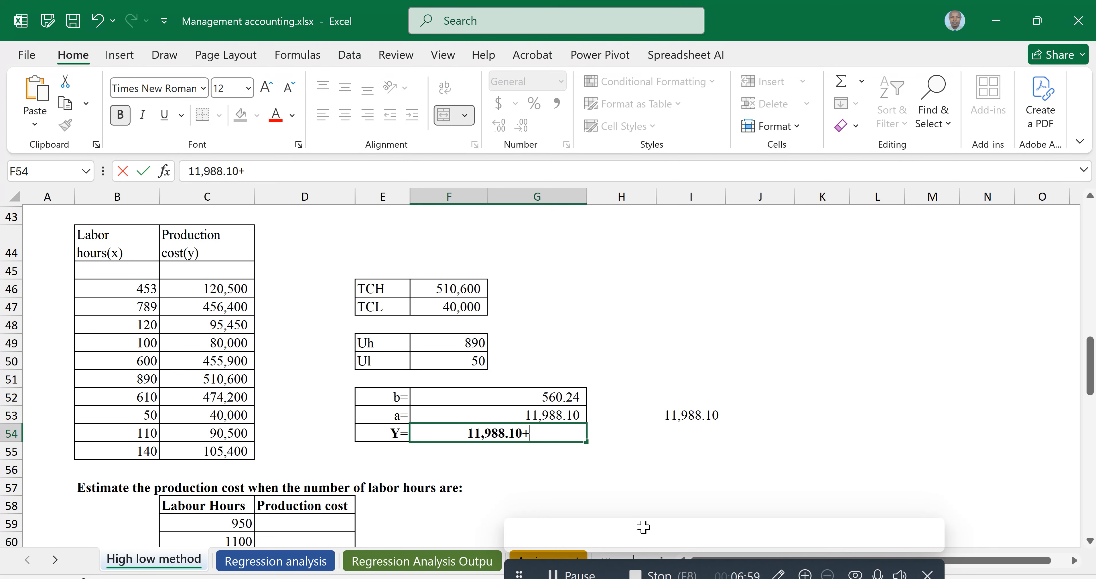
{"action": "type", "text": "560"}
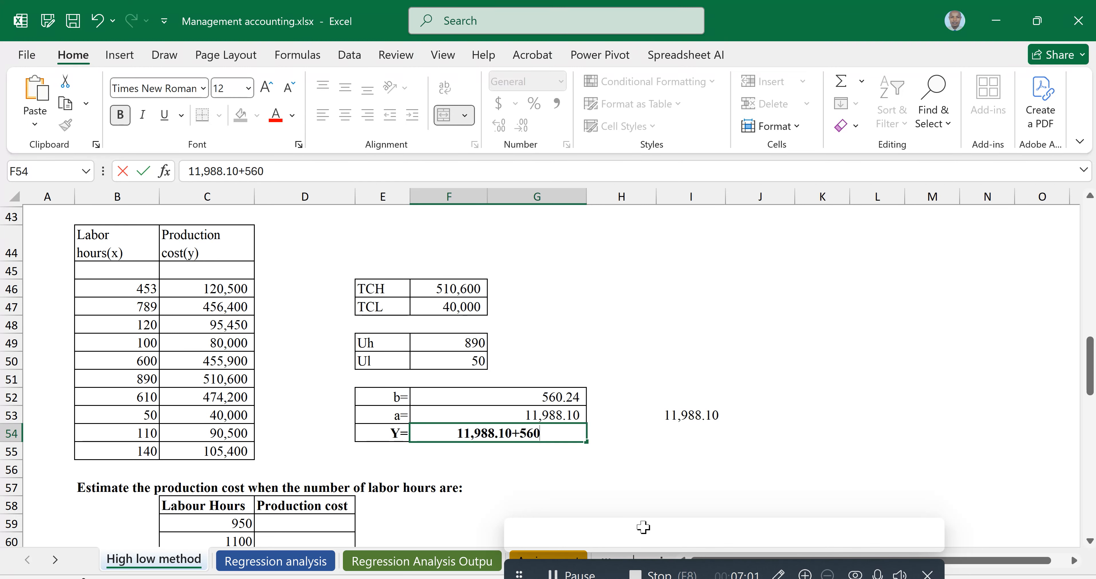
{"action": "type", "text": ".2"}
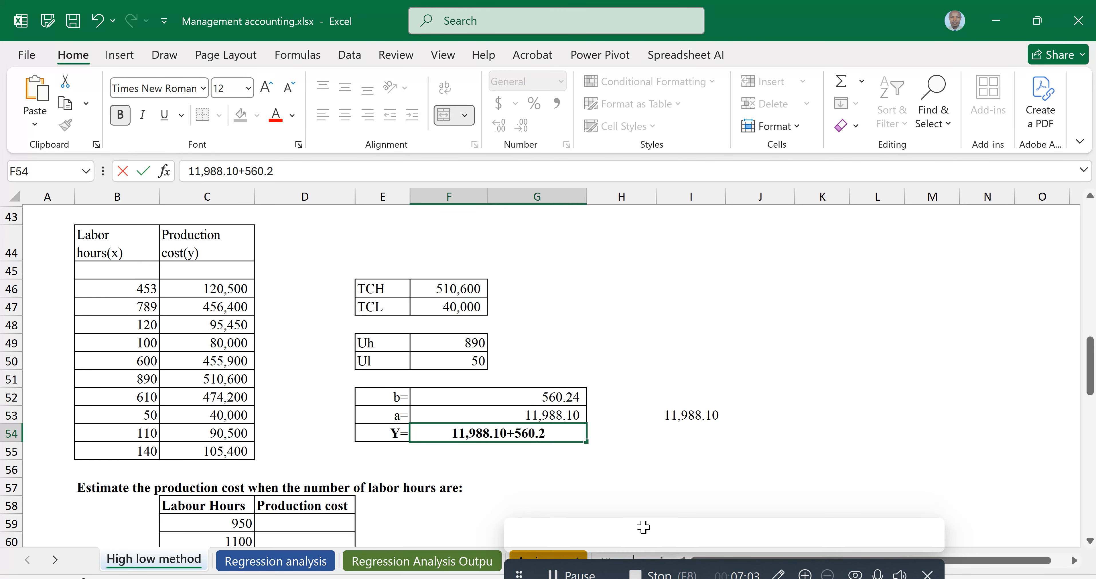
{"action": "type", "text": "4X"}
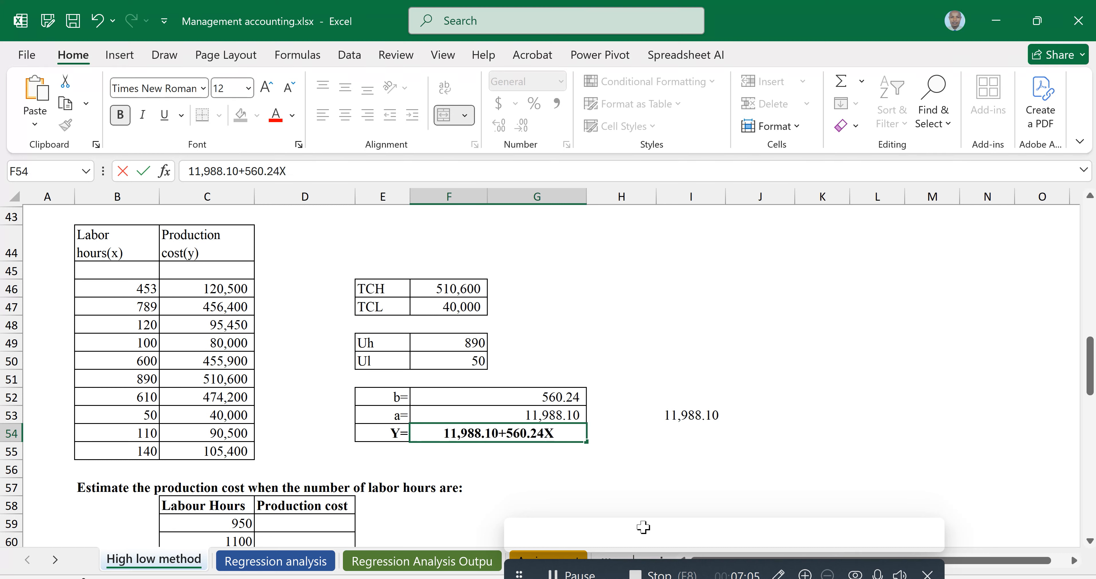
{"action": "left_click", "coordinate": [681, 479]}
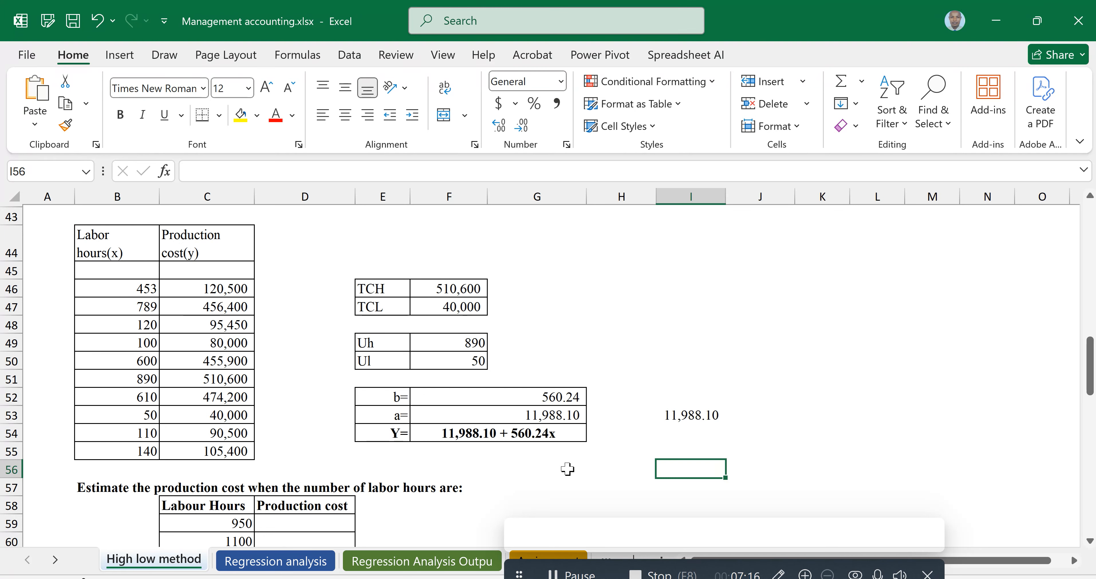
Enter the production cost for 950 labour hours as =$F$53+($F$52*C59)
{"action": "scroll", "coordinate": [348, 459], "scroll_direction": "down", "scroll_amount": 1}
{"action": "scroll", "coordinate": [347, 460], "scroll_direction": "down", "scroll_amount": 1}
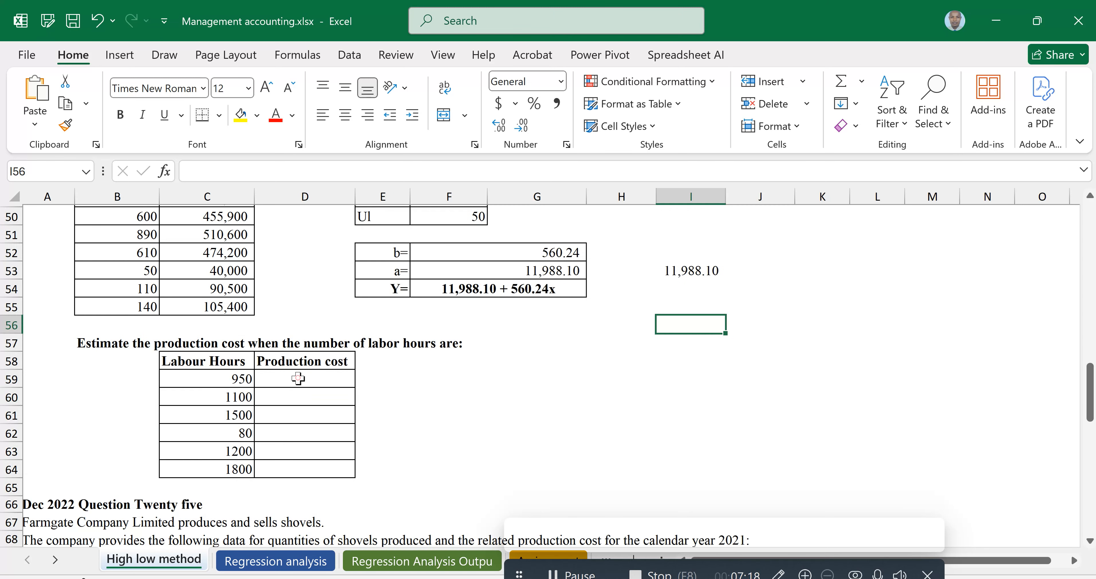
{"action": "left_click", "coordinate": [298, 380]}
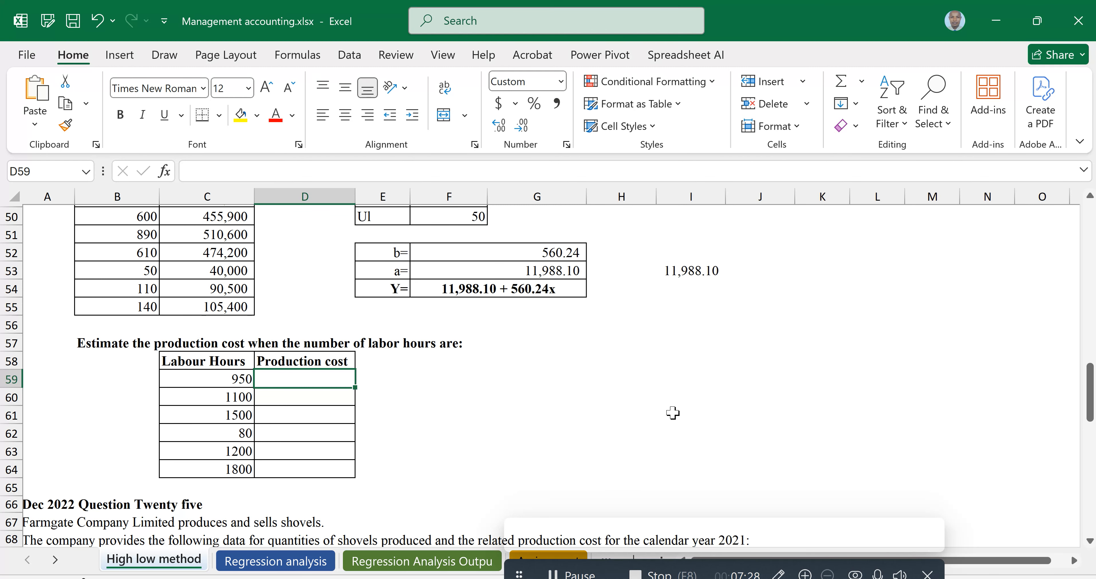
{"action": "type", "text": "="}
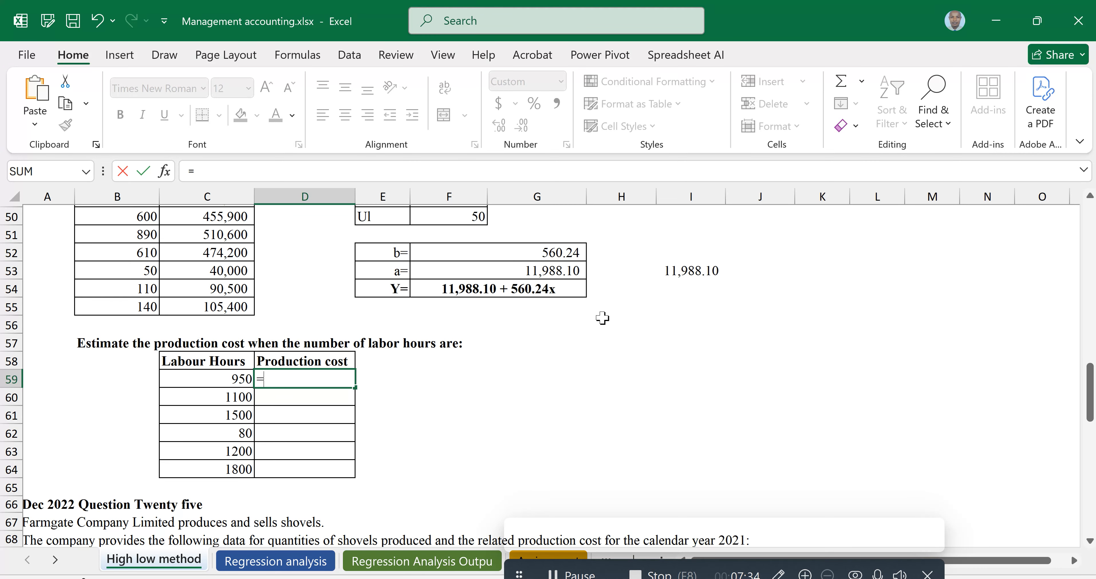
{"action": "left_click", "coordinate": [543, 271]}
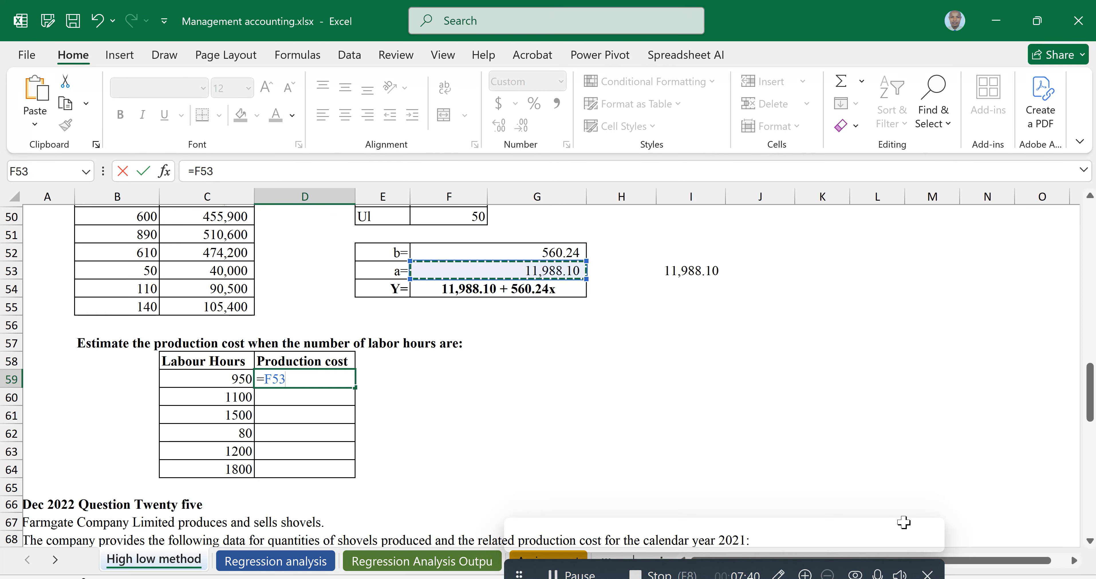
{"action": "key", "text": "F4"}
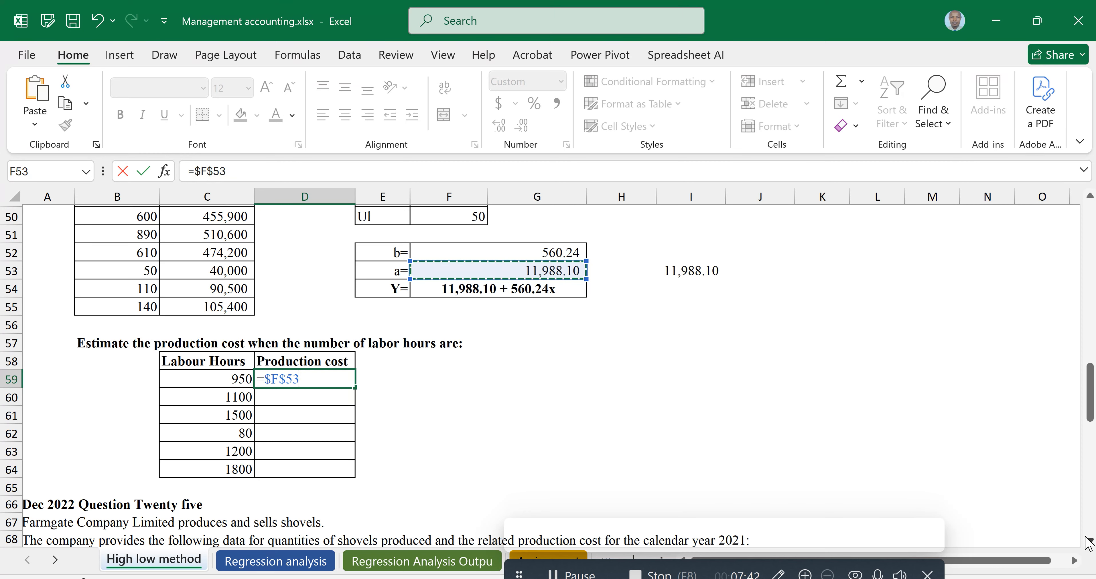
{"action": "type", "text": "+"}
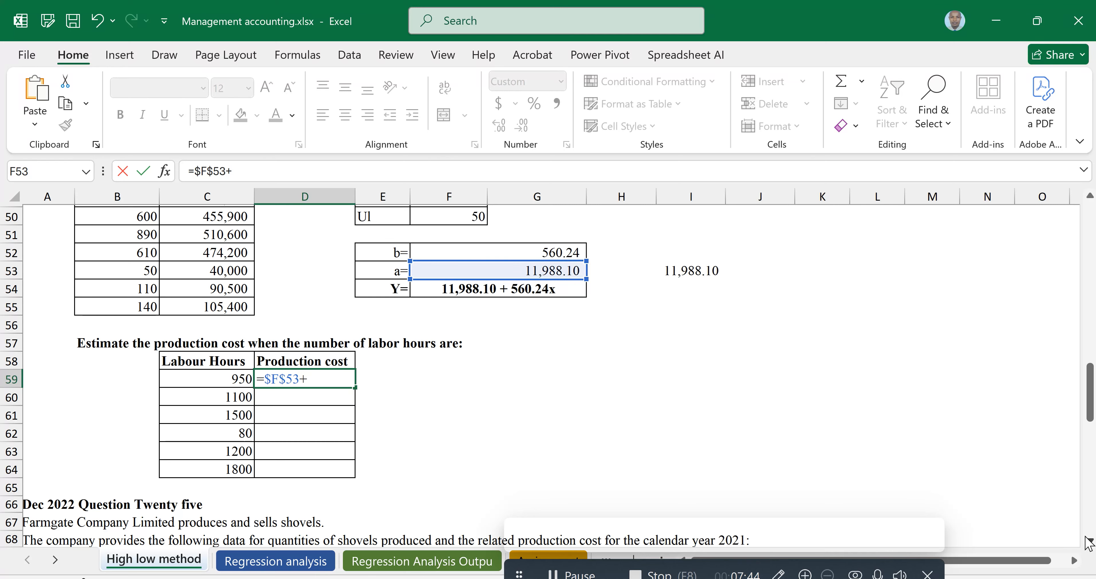
{"action": "type", "text": "("}
{"action": "left_click", "coordinate": [532, 253]}
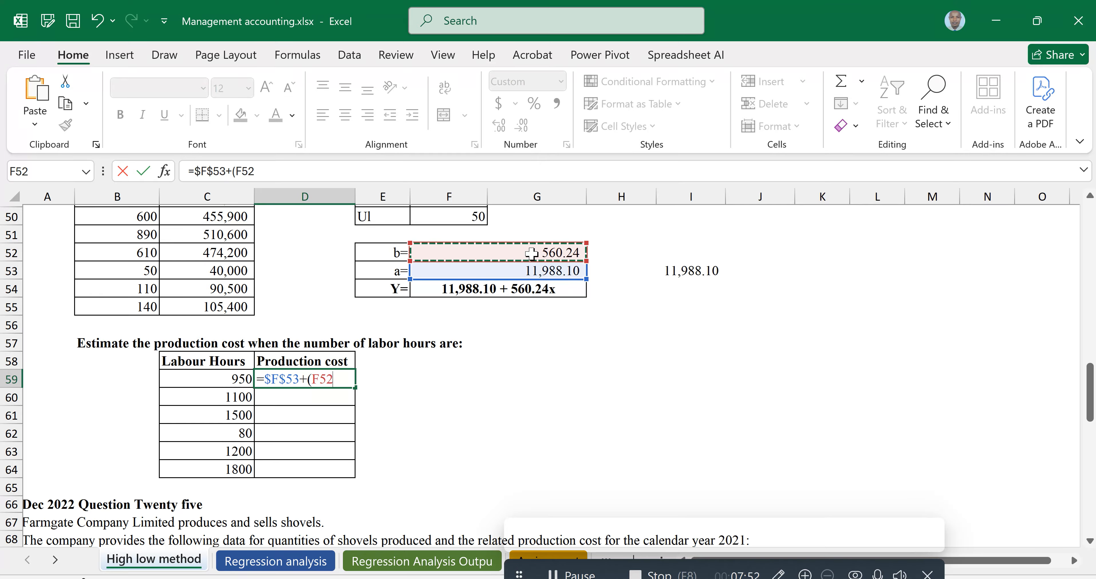
{"action": "key", "text": "F4"}
{"action": "type", "text": "*"}
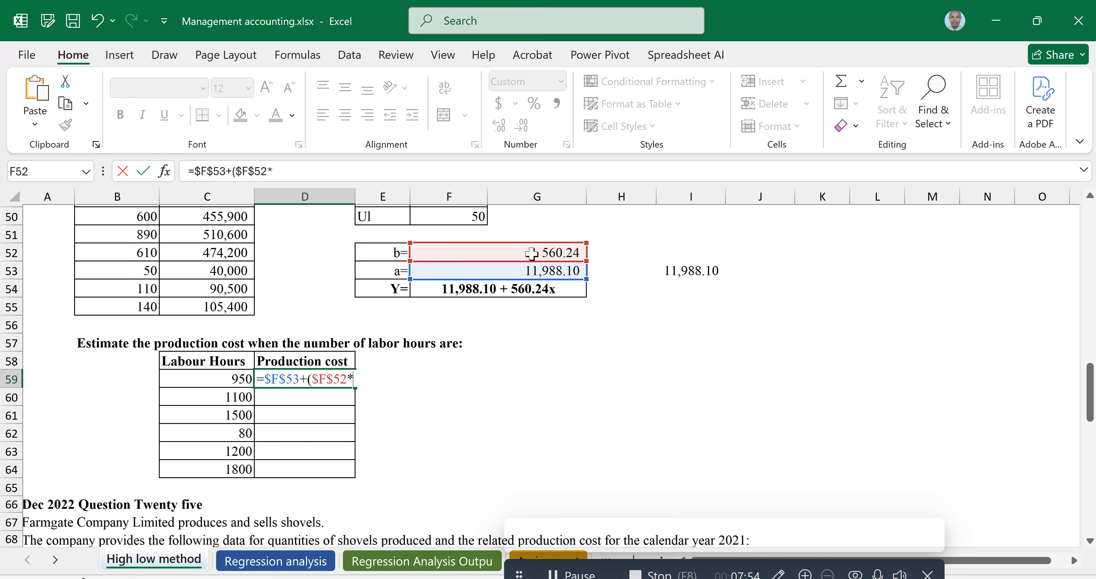
{"action": "left_click", "coordinate": [229, 378]}
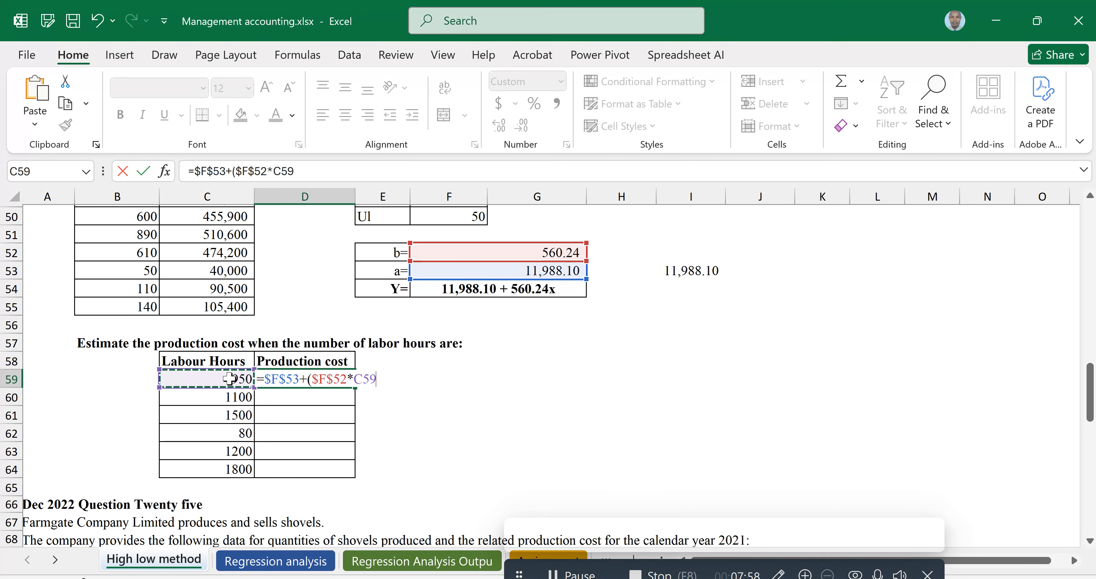
{"action": "type", "text": ")"}
{"action": "key", "text": "Return"}
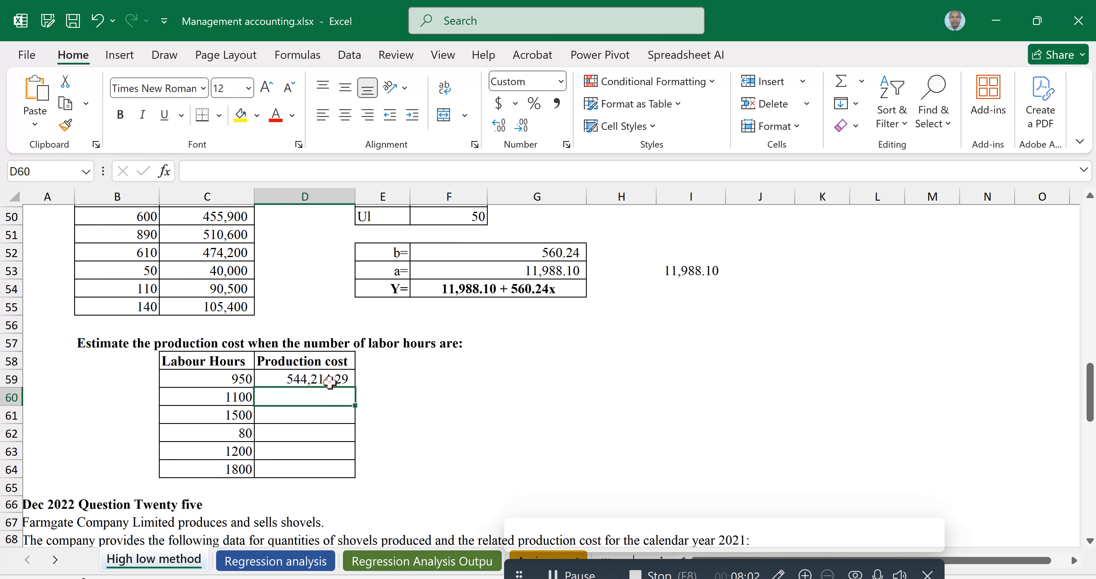
Copy the production cost formula down through the 1800 labour hours row
{"action": "left_click", "coordinate": [333, 381]}
{"action": "left_click_drag", "start_coordinate": [355, 388], "coordinate": [537, 467]}
{"action": "left_click", "coordinate": [536, 466]}
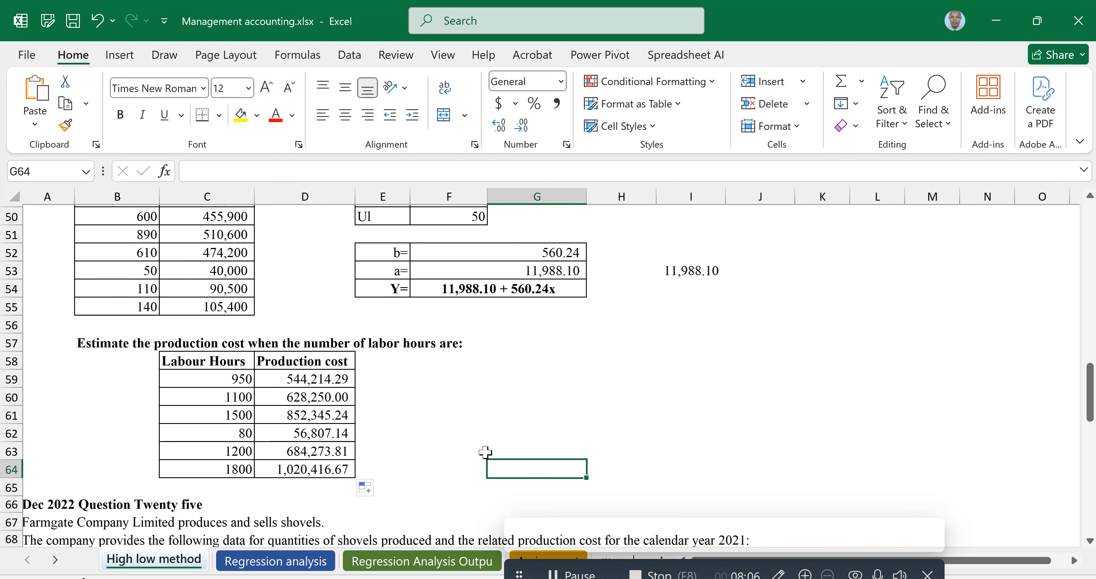
{"action": "left_click", "coordinate": [293, 380]}
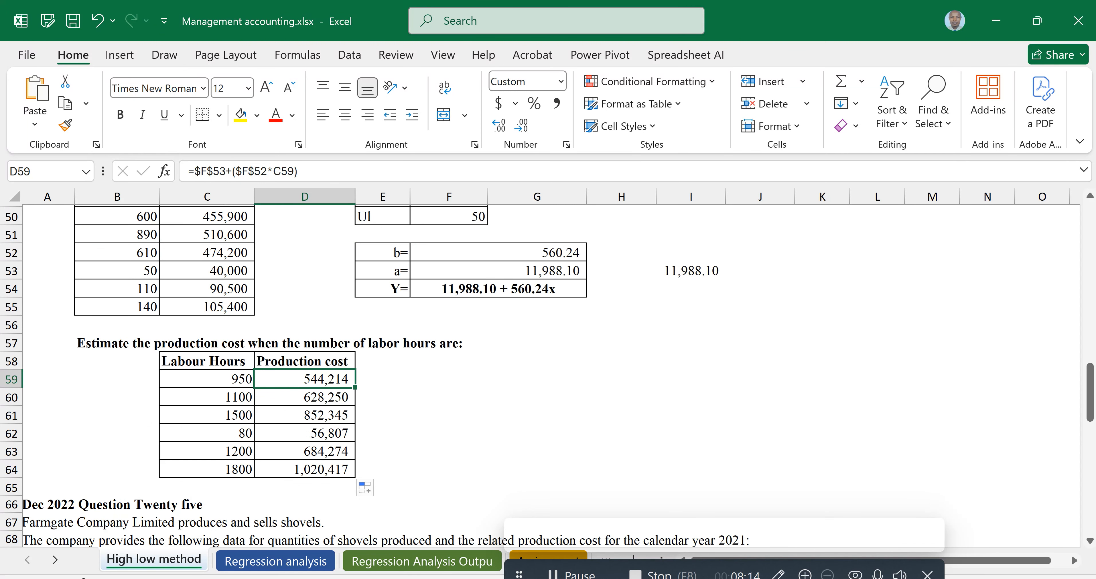
{"action": "scroll", "coordinate": [293, 380], "scroll_direction": "down", "scroll_amount": 2}
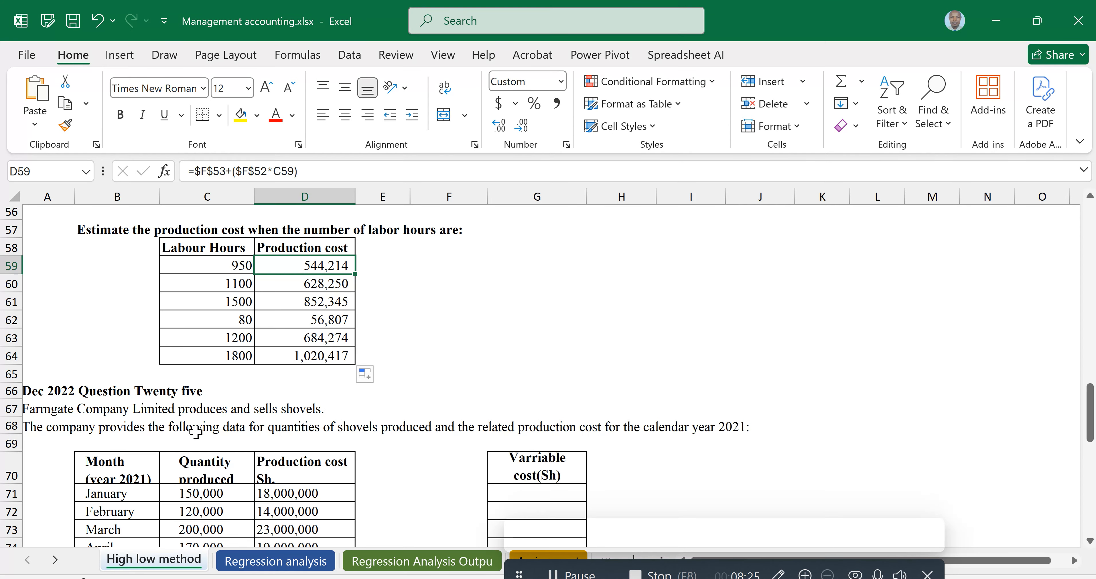
{"action": "scroll", "coordinate": [195, 431], "scroll_direction": "down", "scroll_amount": 1}
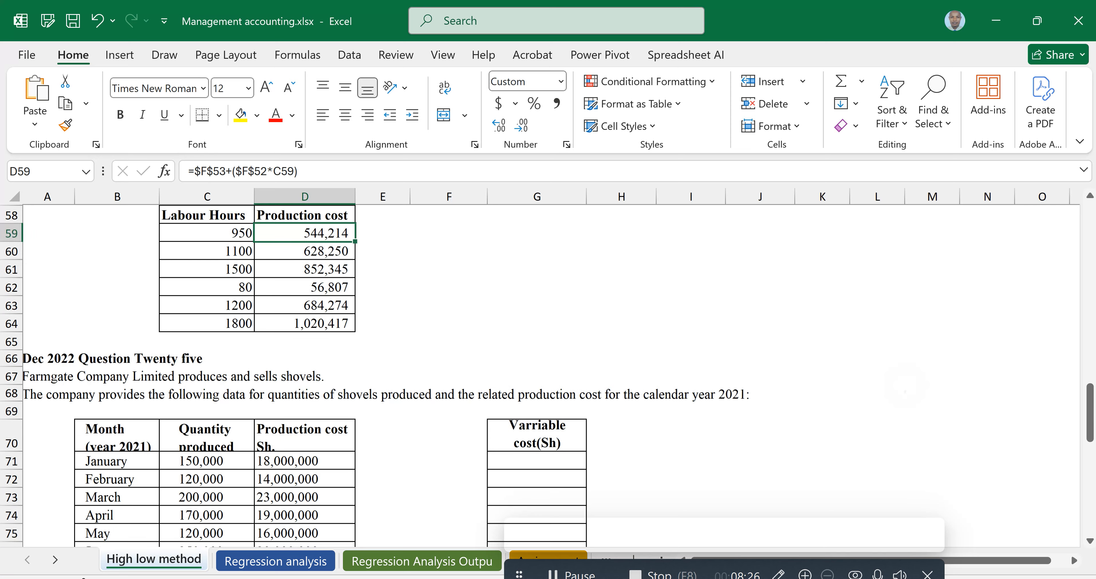
{"action": "scroll", "coordinate": [196, 430], "scroll_direction": "down", "scroll_amount": 2}
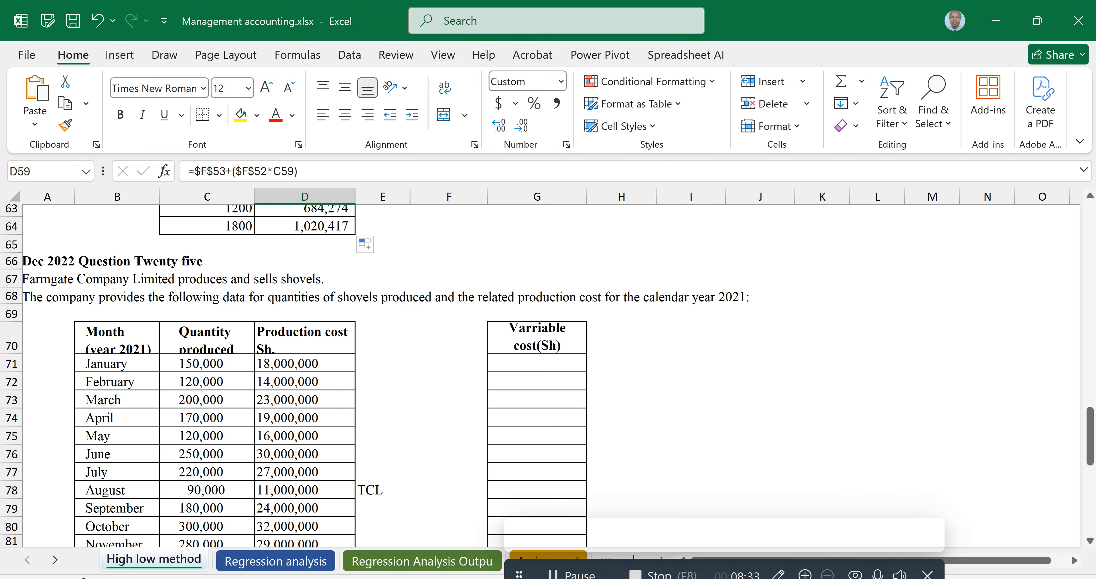
Scroll through the Dec 2022 Question Twenty five data table and its requirements
{"action": "scroll", "coordinate": [544, 374], "scroll_direction": "down", "scroll_amount": 1}
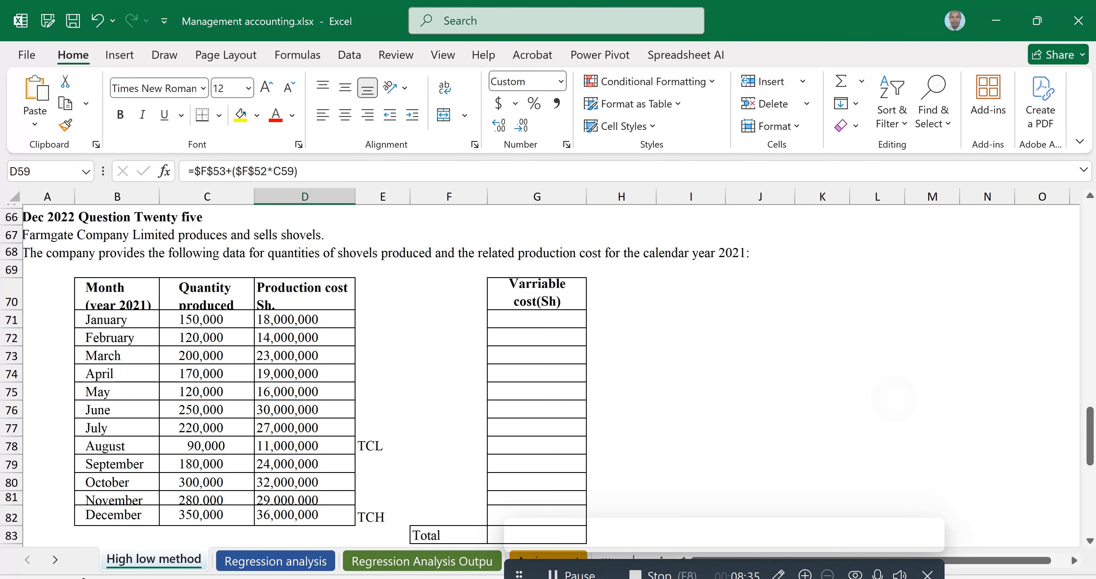
{"action": "scroll", "coordinate": [544, 374], "scroll_direction": "down", "scroll_amount": 1}
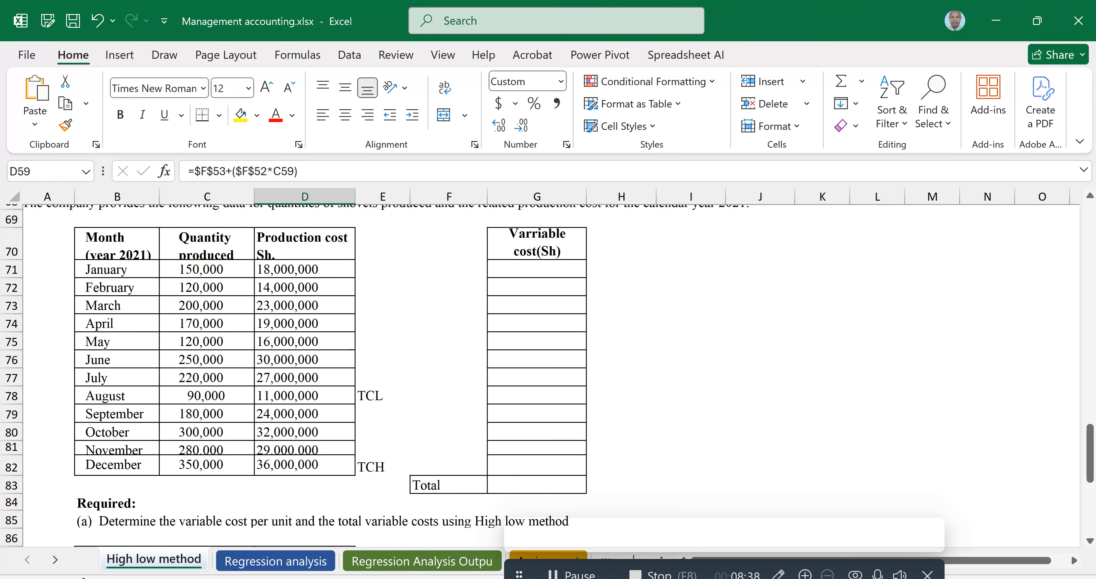
{"action": "scroll", "coordinate": [545, 375], "scroll_direction": "down", "scroll_amount": 1}
{"action": "scroll", "coordinate": [544, 374], "scroll_direction": "down", "scroll_amount": 1}
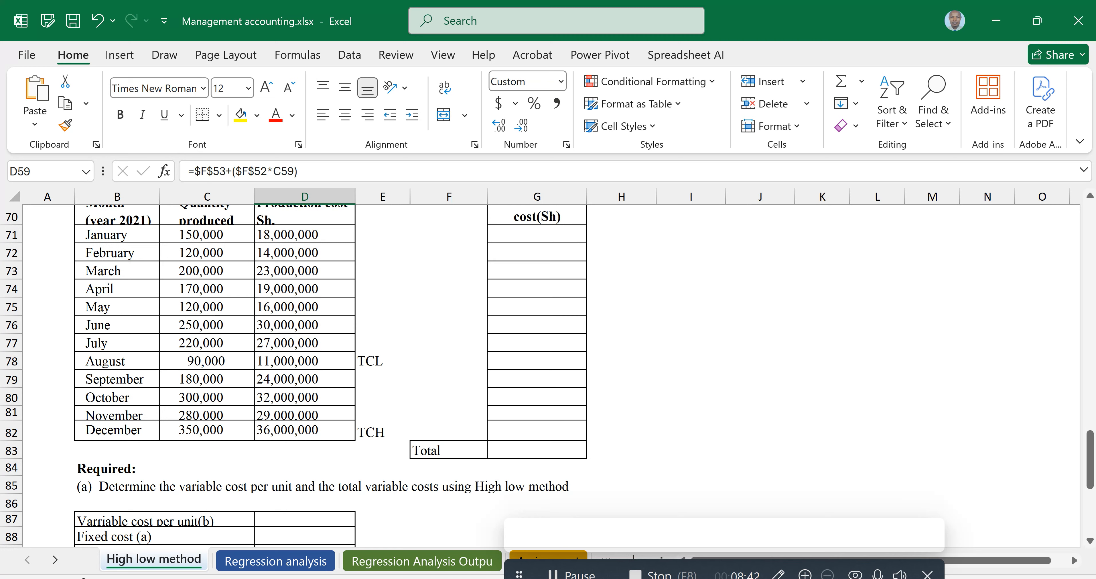
{"action": "scroll", "coordinate": [544, 374], "scroll_direction": "down", "scroll_amount": 2}
{"action": "scroll", "coordinate": [544, 374], "scroll_direction": "down", "scroll_amount": 1}
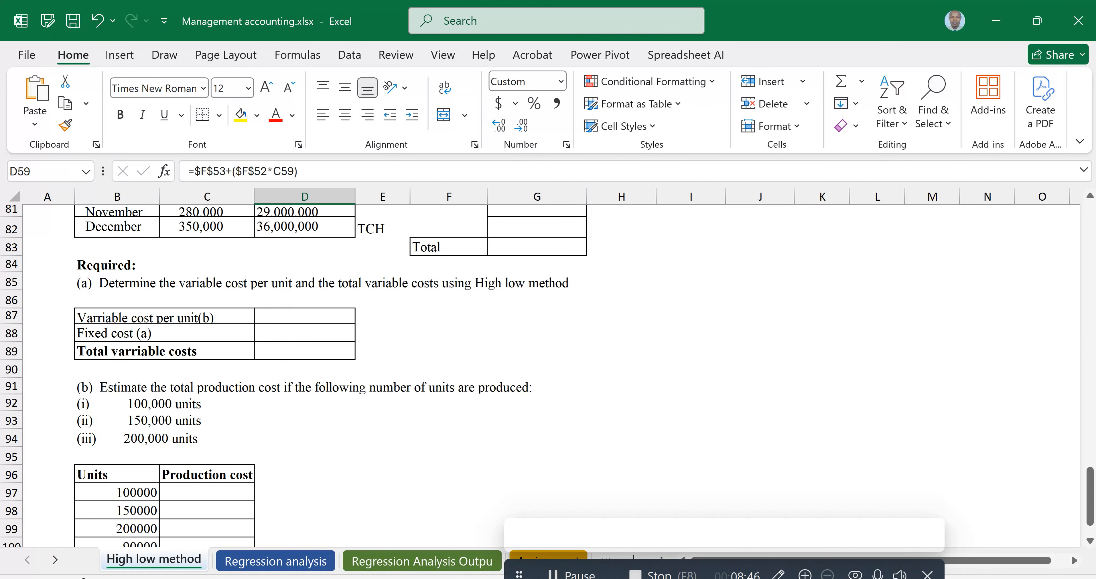
{"action": "scroll", "coordinate": [544, 374], "scroll_direction": "down", "scroll_amount": 4}
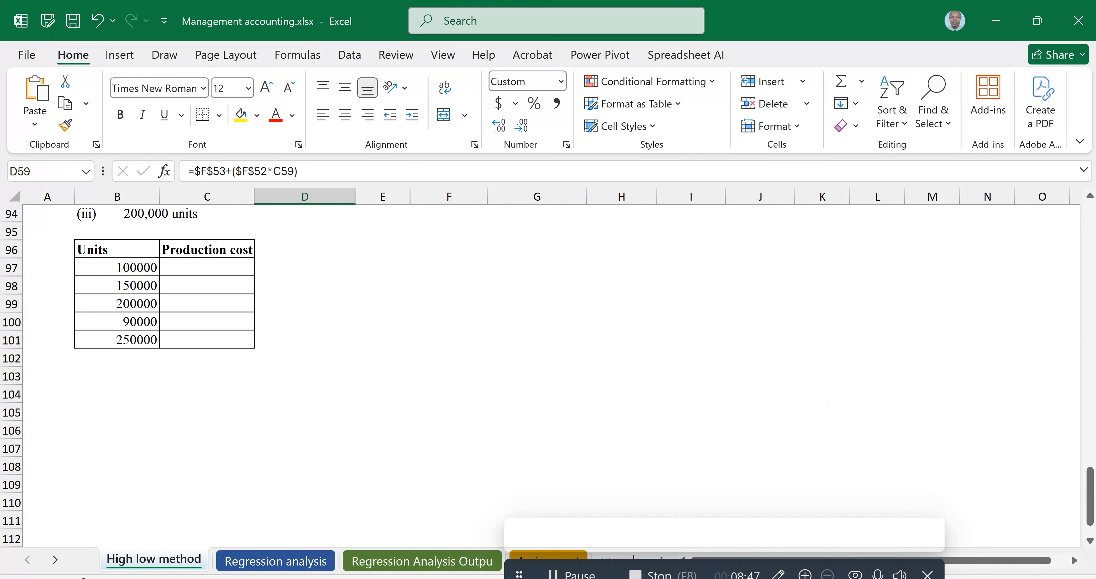
{"action": "scroll", "coordinate": [209, 452], "scroll_direction": "up", "scroll_amount": 9}
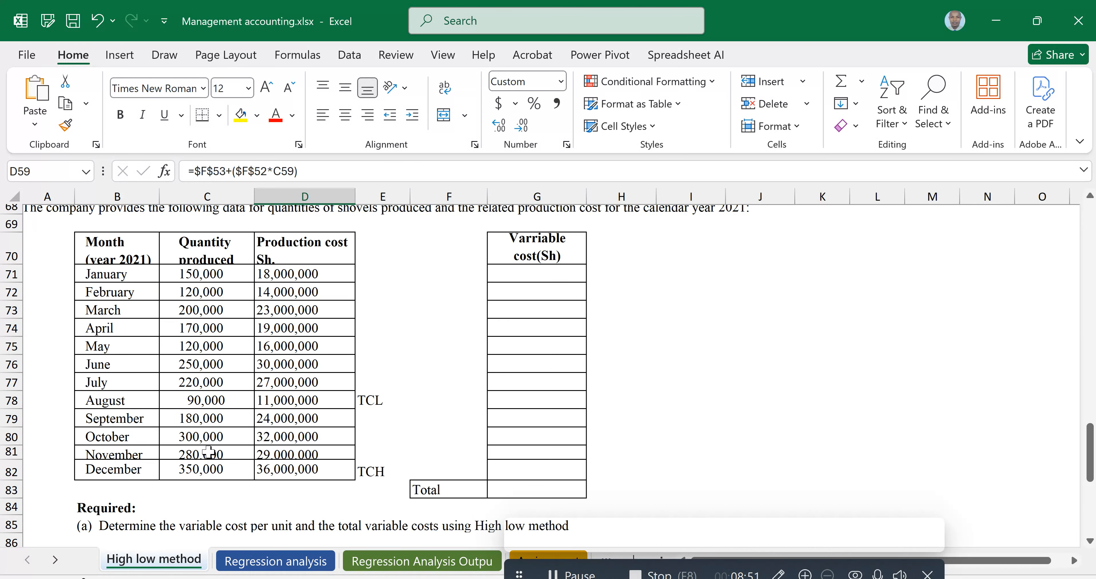
{"action": "left_click", "coordinate": [411, 401]}
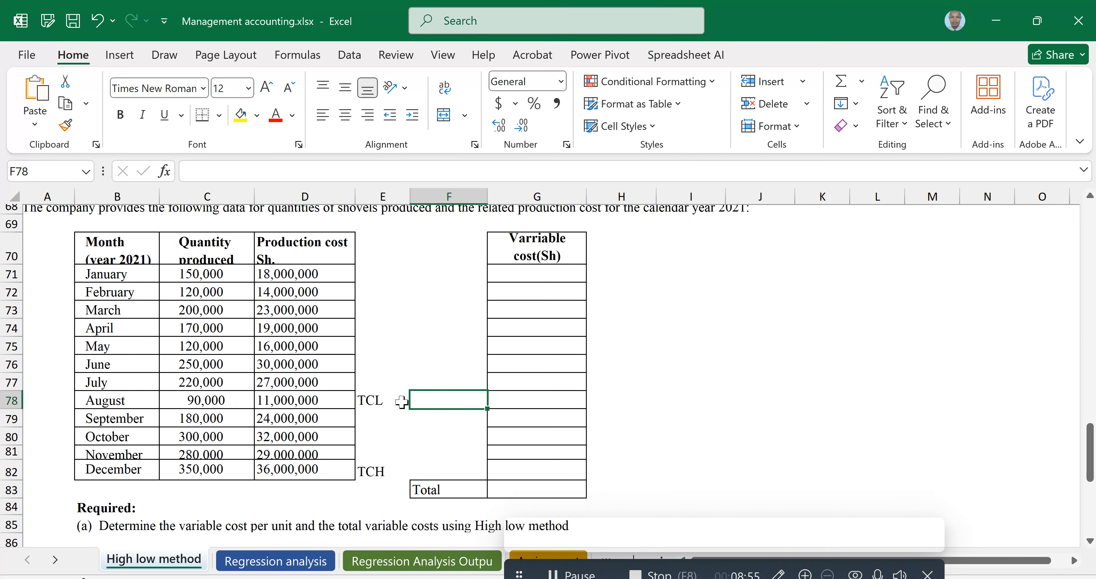
{"action": "scroll", "coordinate": [401, 402], "scroll_direction": "down", "scroll_amount": 1}
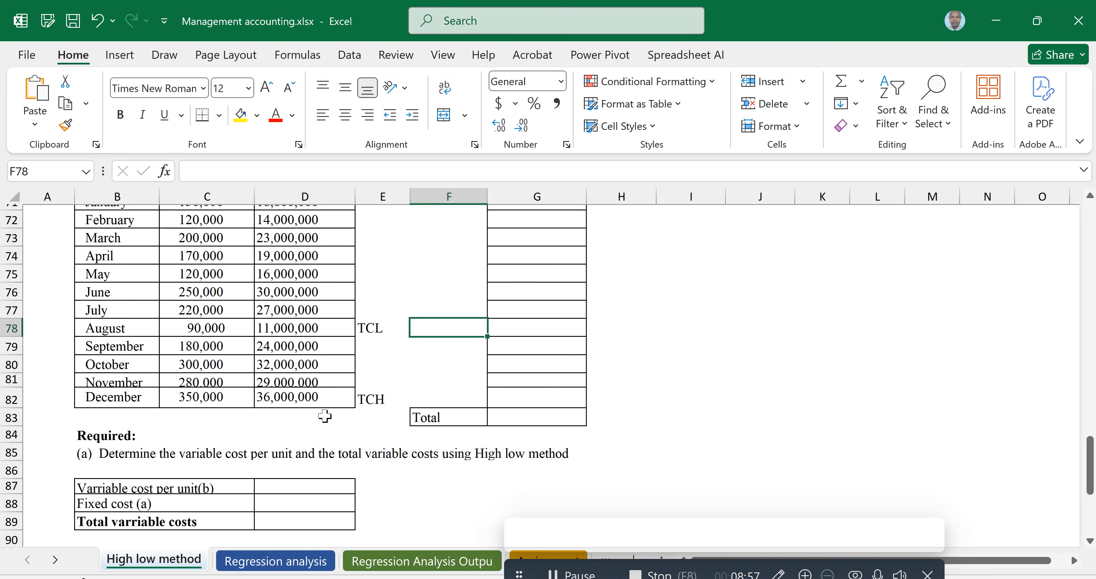
{"action": "scroll", "coordinate": [326, 411], "scroll_direction": "up", "scroll_amount": 1}
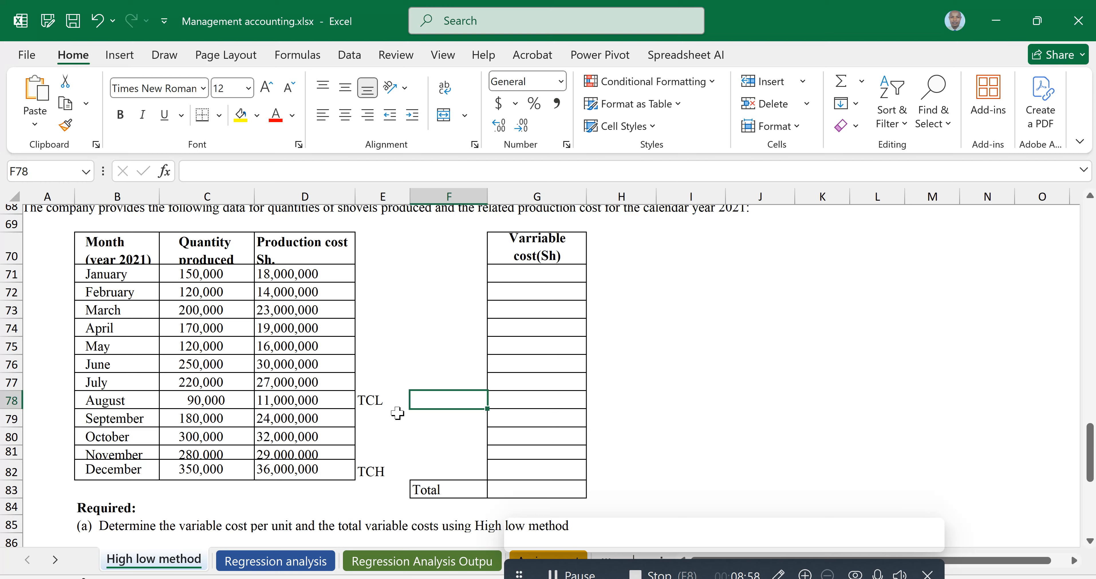
{"action": "type", "text": "="}
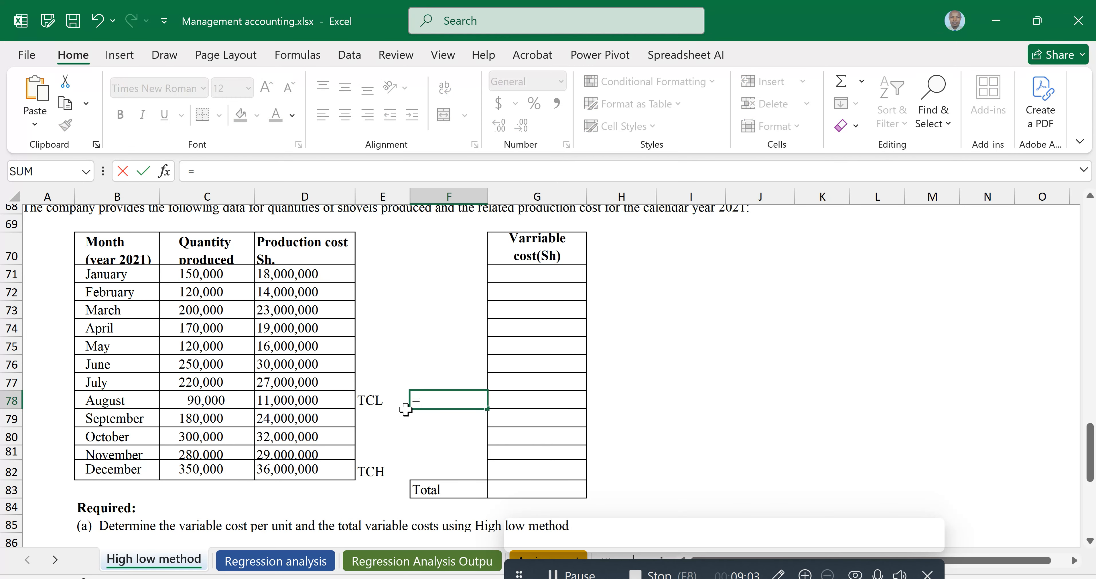
{"action": "key", "text": "Escape"}
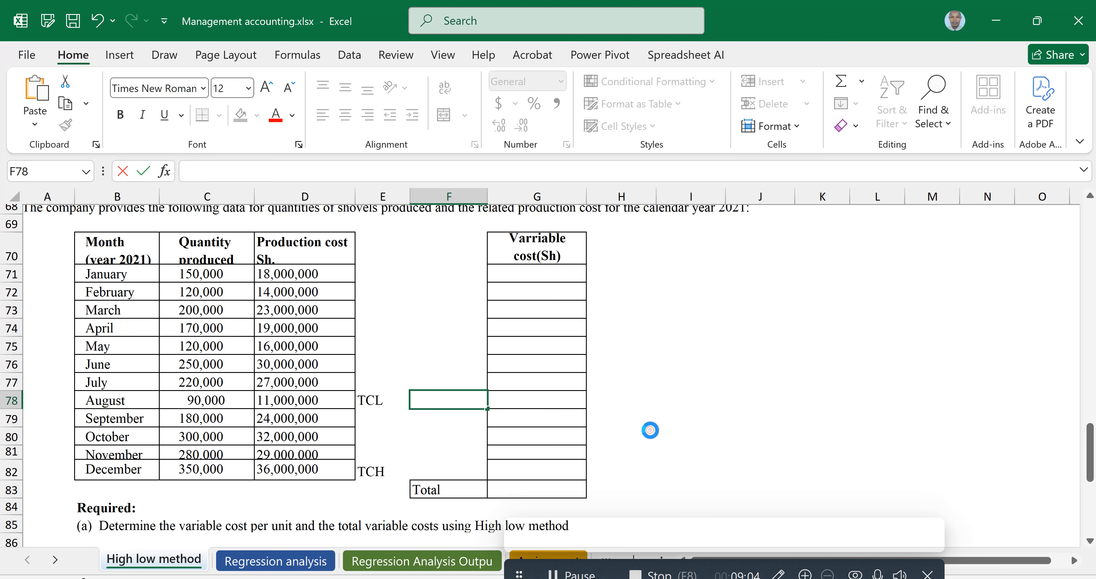
{"action": "left_click", "coordinate": [650, 430]}
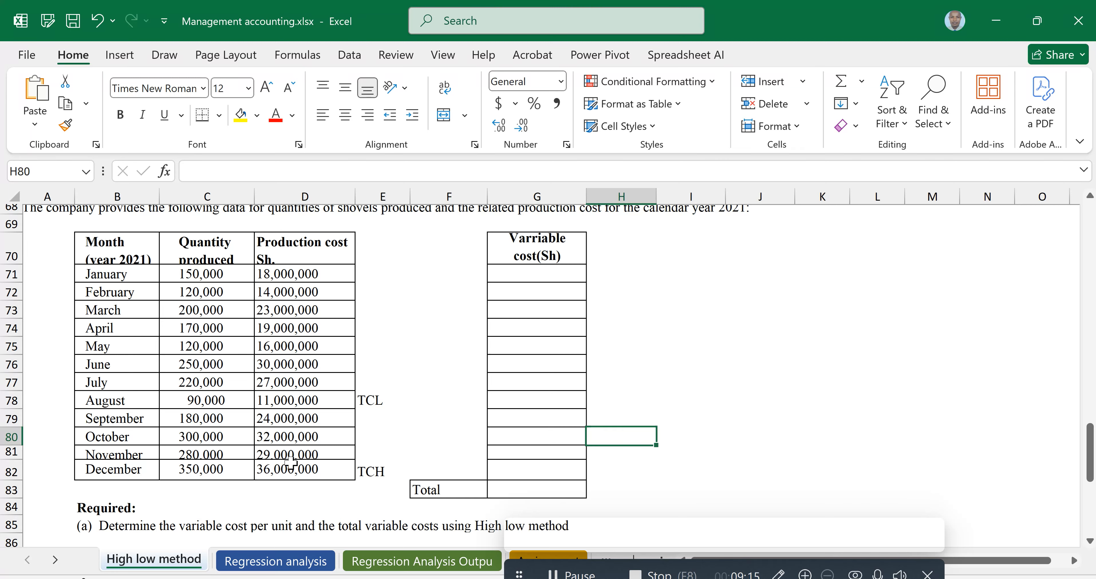
Highlight the December high and August low quantity and production cost cells in yellow
{"action": "left_click", "coordinate": [289, 471]}
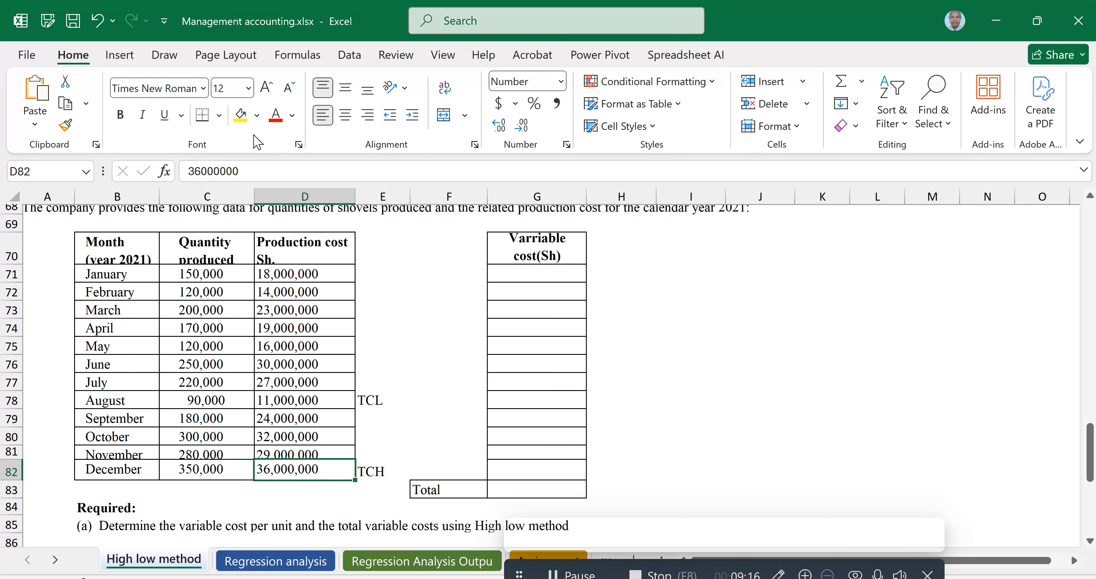
{"action": "left_click", "coordinate": [241, 119]}
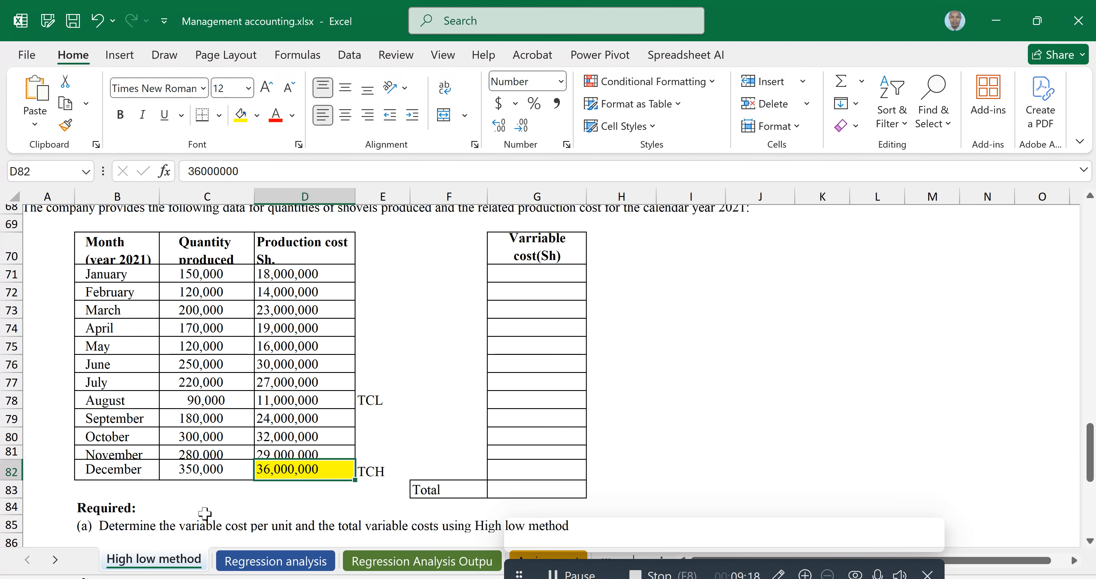
{"action": "left_click", "coordinate": [198, 470]}
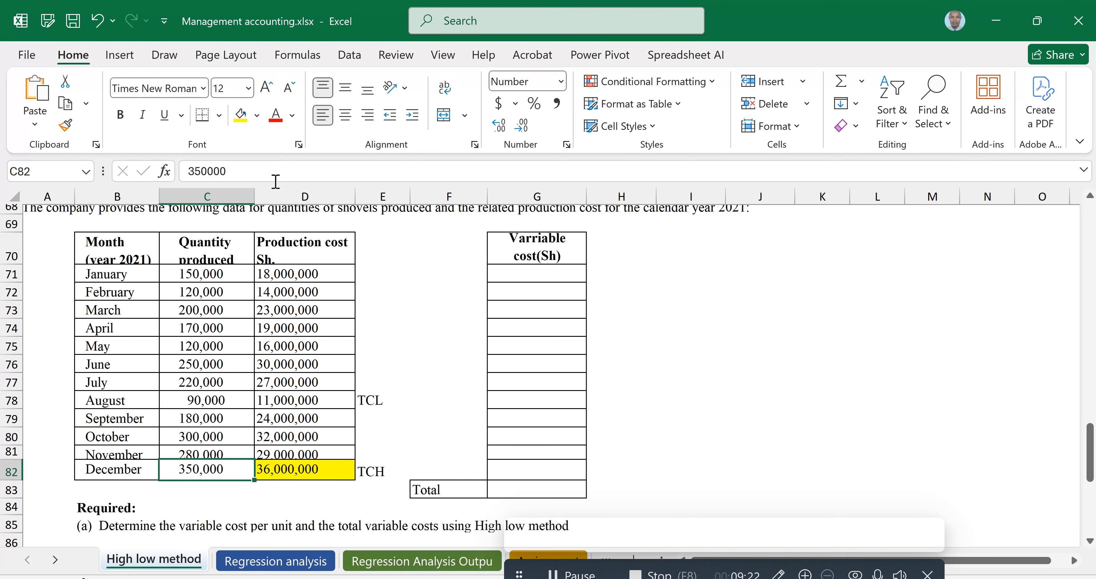
{"action": "left_click", "coordinate": [241, 115]}
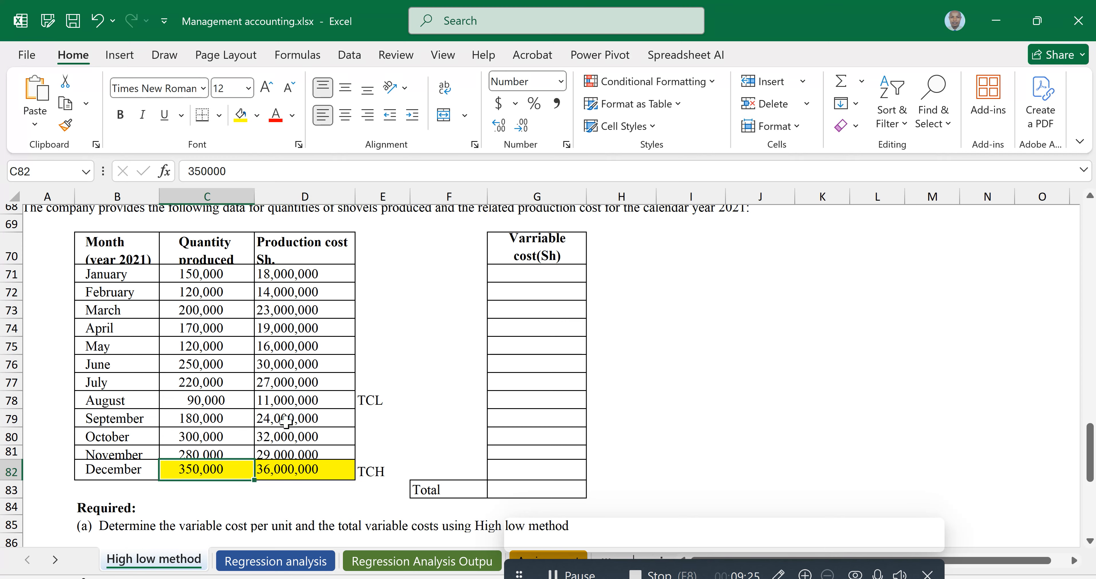
{"action": "left_click", "coordinate": [289, 400]}
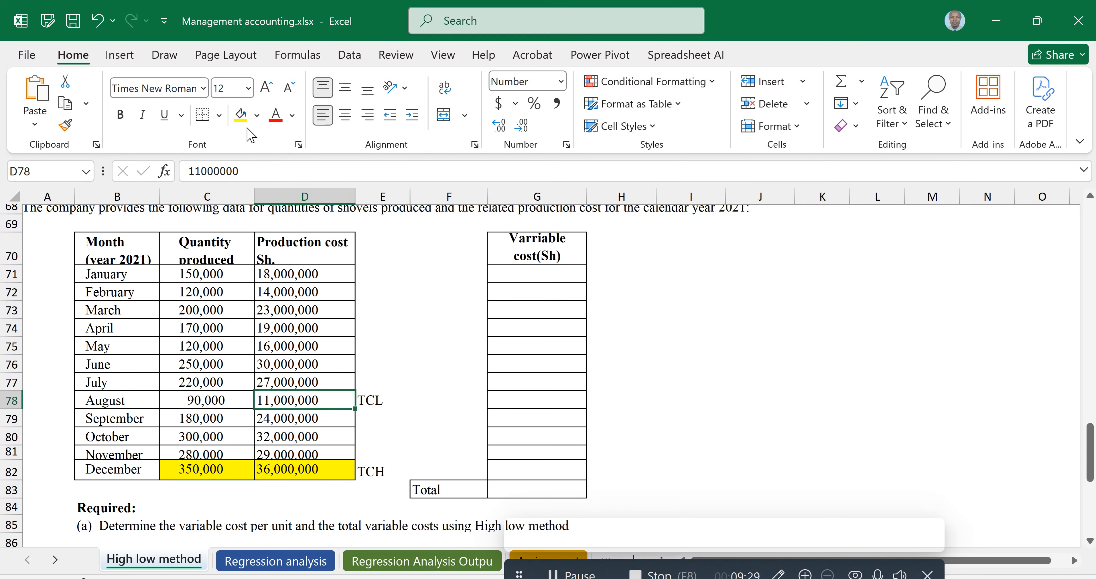
{"action": "left_click", "coordinate": [240, 115]}
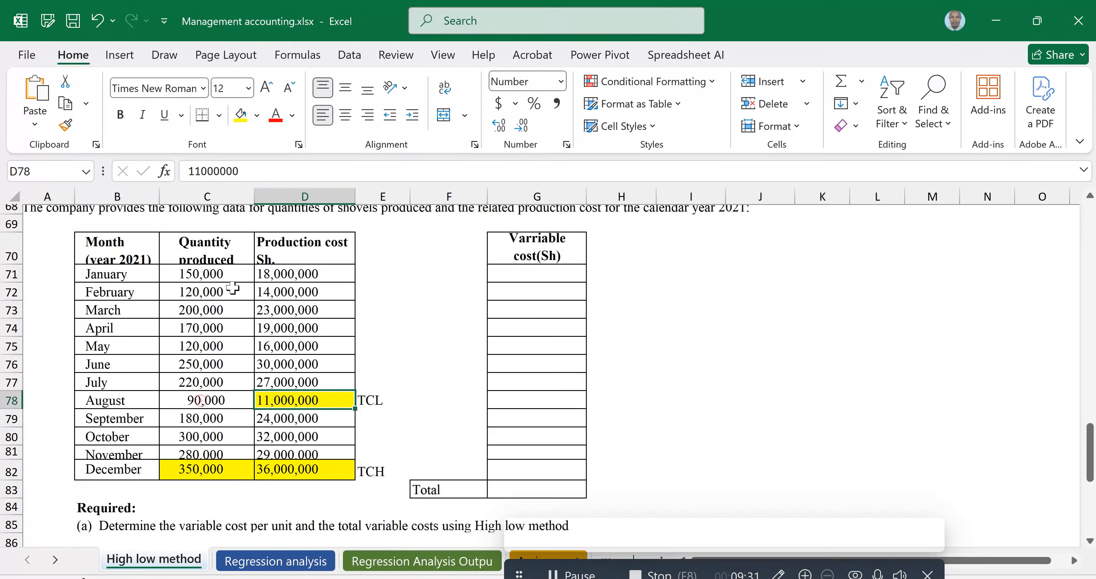
{"action": "left_click", "coordinate": [204, 400]}
{"action": "left_click", "coordinate": [241, 116]}
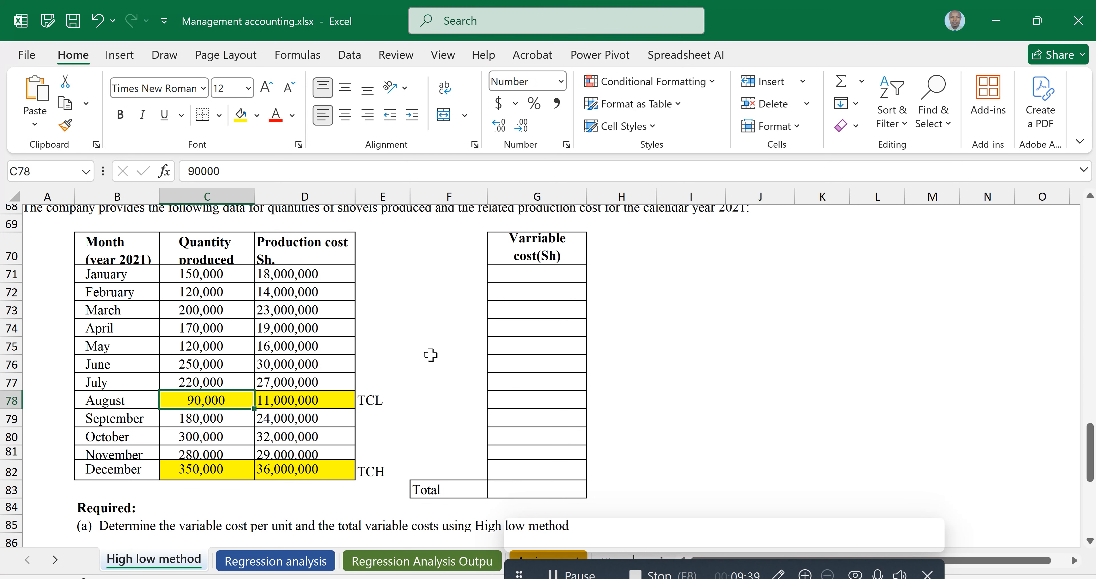
Enter the variable cost per unit in D87 as =(D82-D78)/(C82-C78)
{"action": "scroll", "coordinate": [431, 354], "scroll_direction": "down", "scroll_amount": 2}
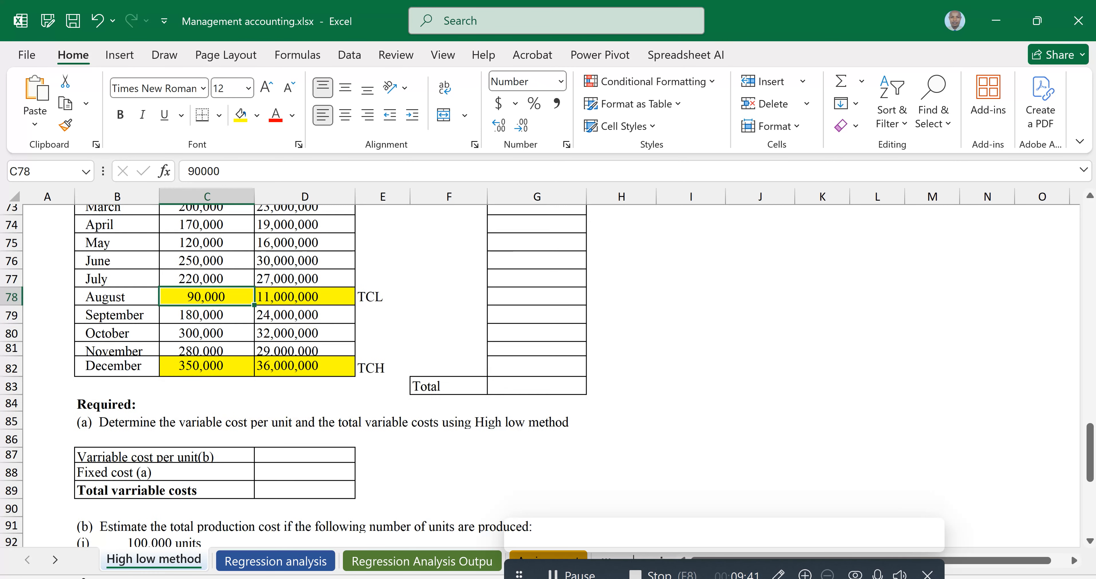
{"action": "left_click", "coordinate": [291, 456]}
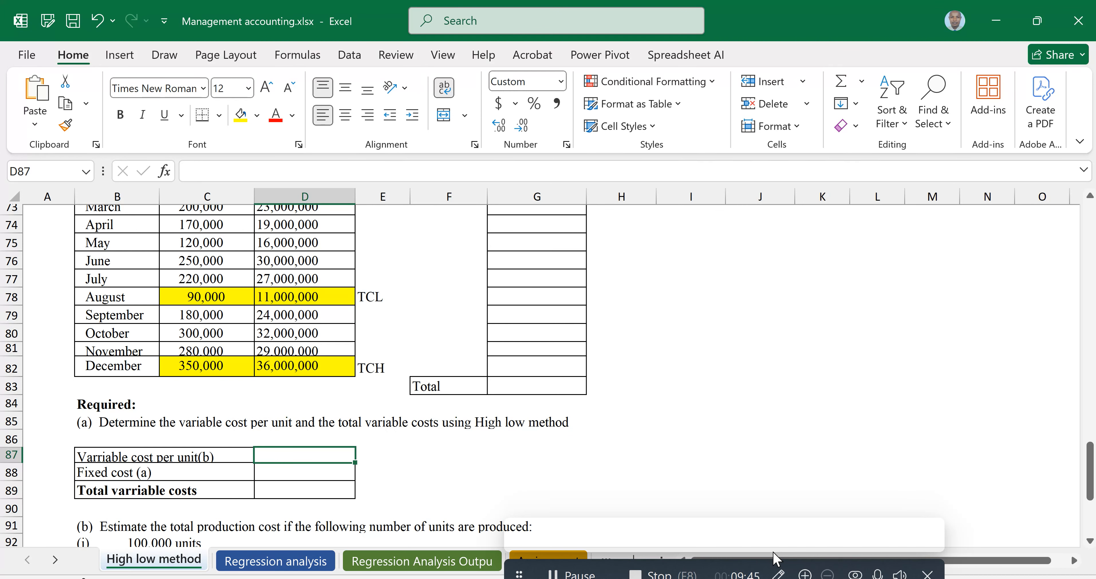
{"action": "type", "text": "="}
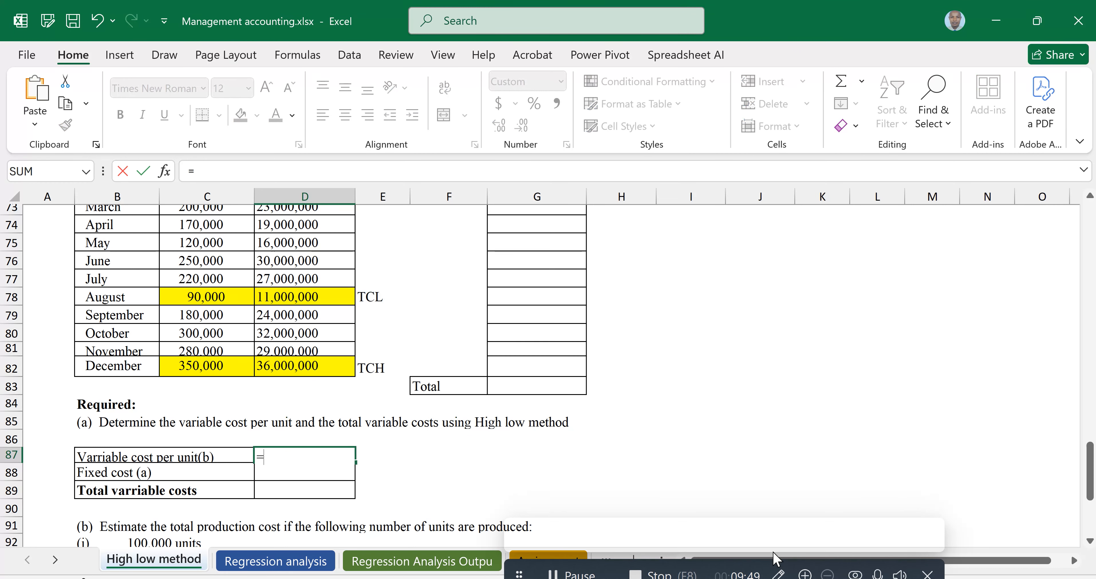
{"action": "type", "text": "("}
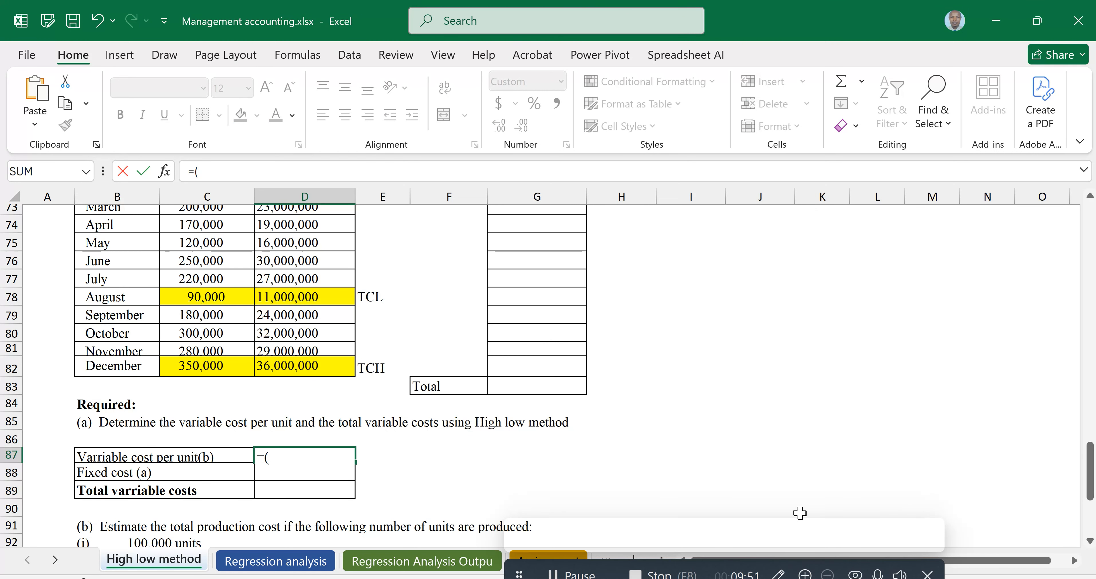
{"action": "left_click", "coordinate": [302, 370]}
{"action": "type", "text": "-"}
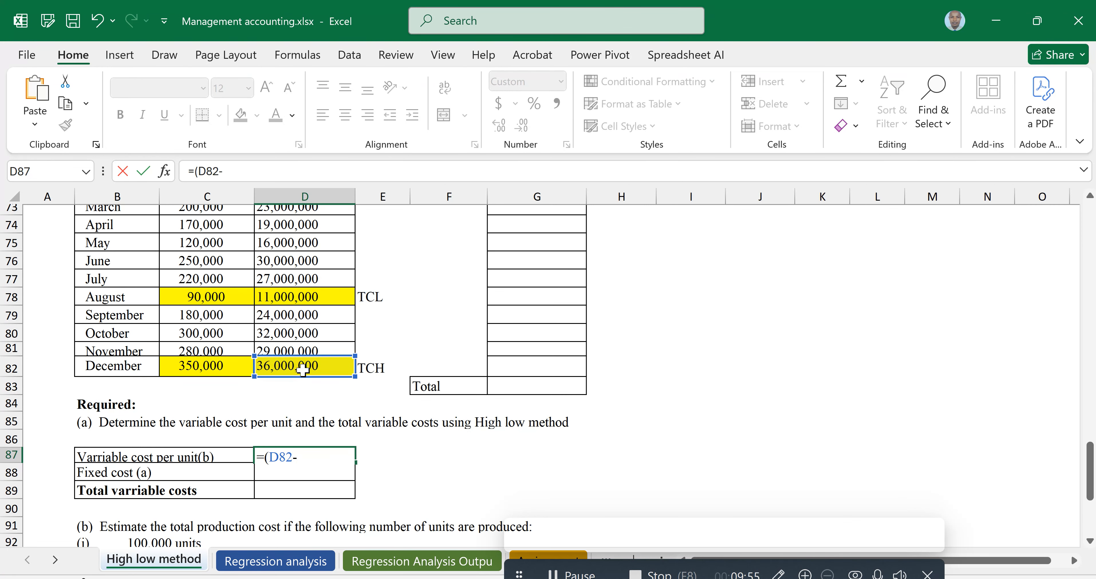
{"action": "left_click", "coordinate": [295, 297]}
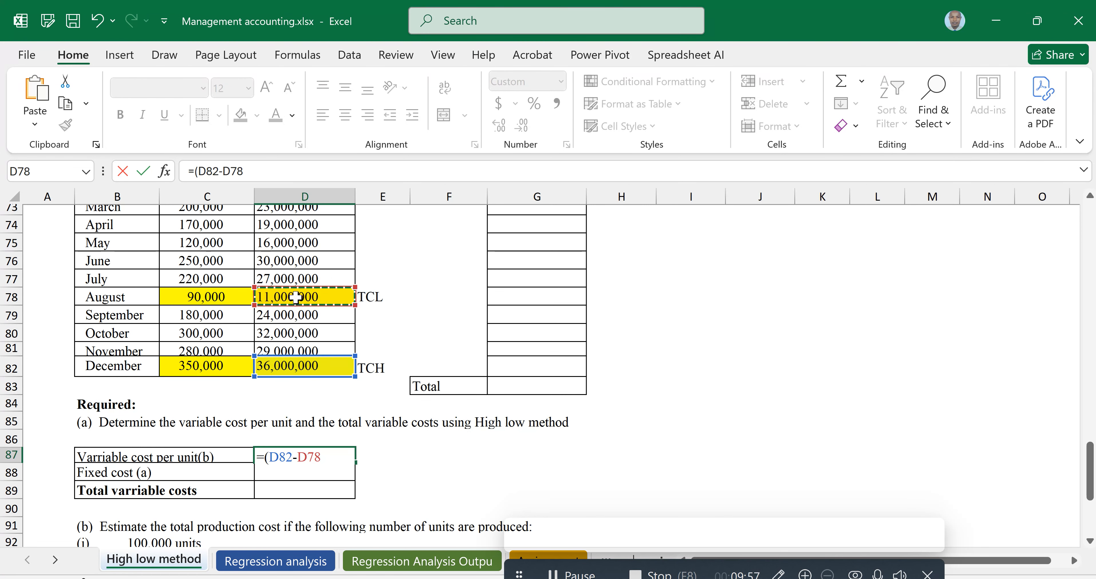
{"action": "type", "text": ")"}
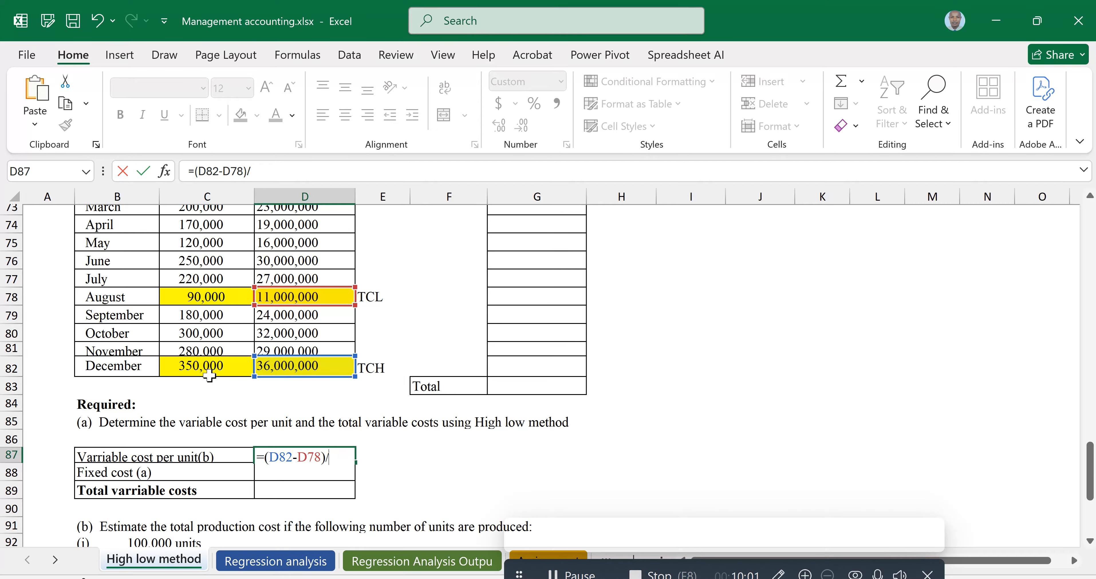
{"action": "type", "text": "/"}
{"action": "left_click", "coordinate": [199, 369]}
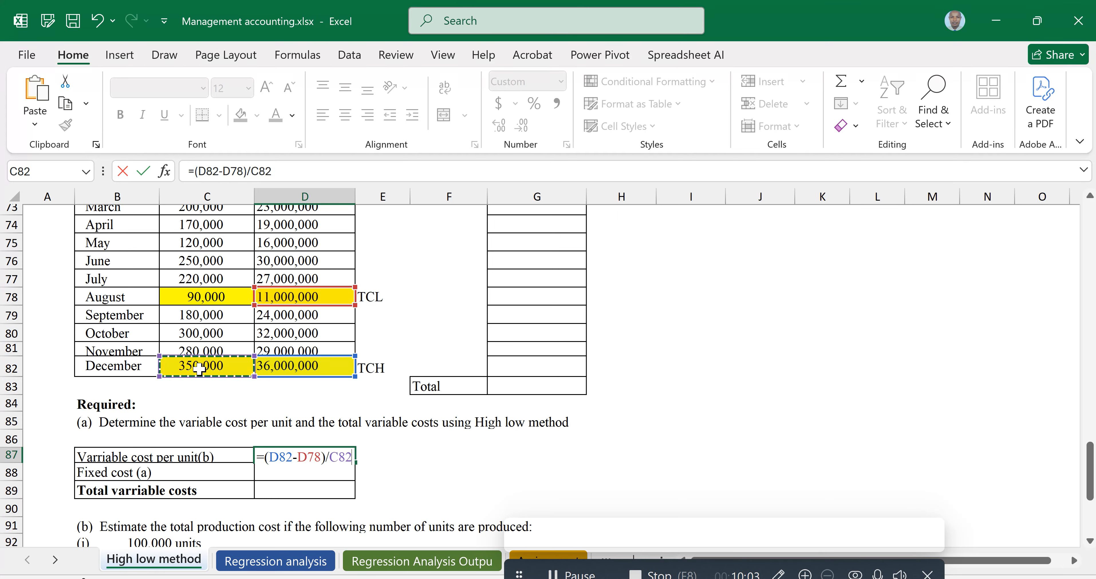
{"action": "key", "text": "BackSpace"}
{"action": "key", "text": "BackSpace"}
{"action": "key", "text": "BackSpace"}
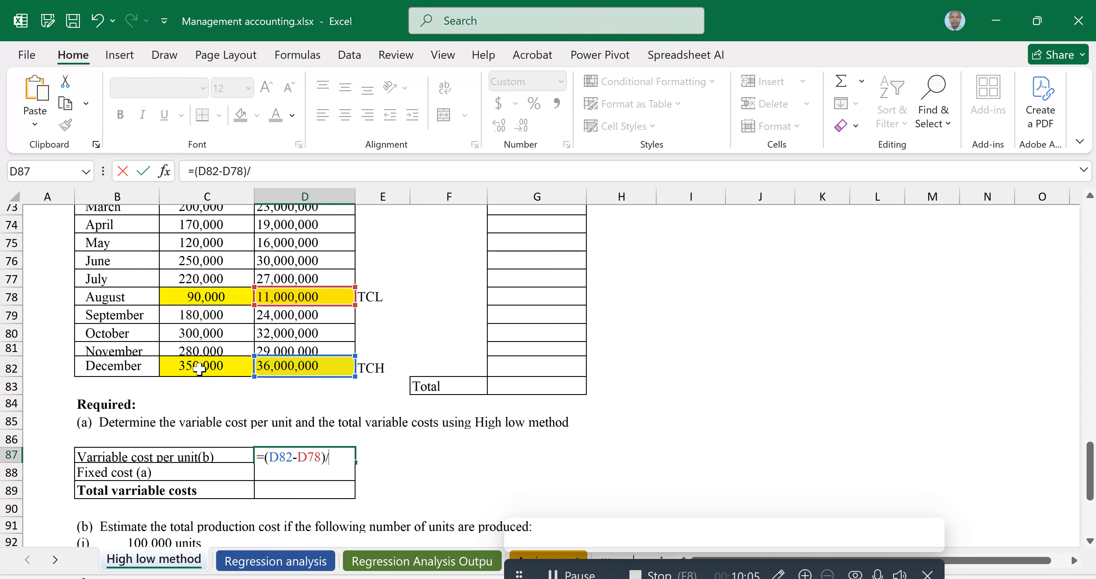
{"action": "type", "text": "("}
{"action": "left_click", "coordinate": [198, 368]}
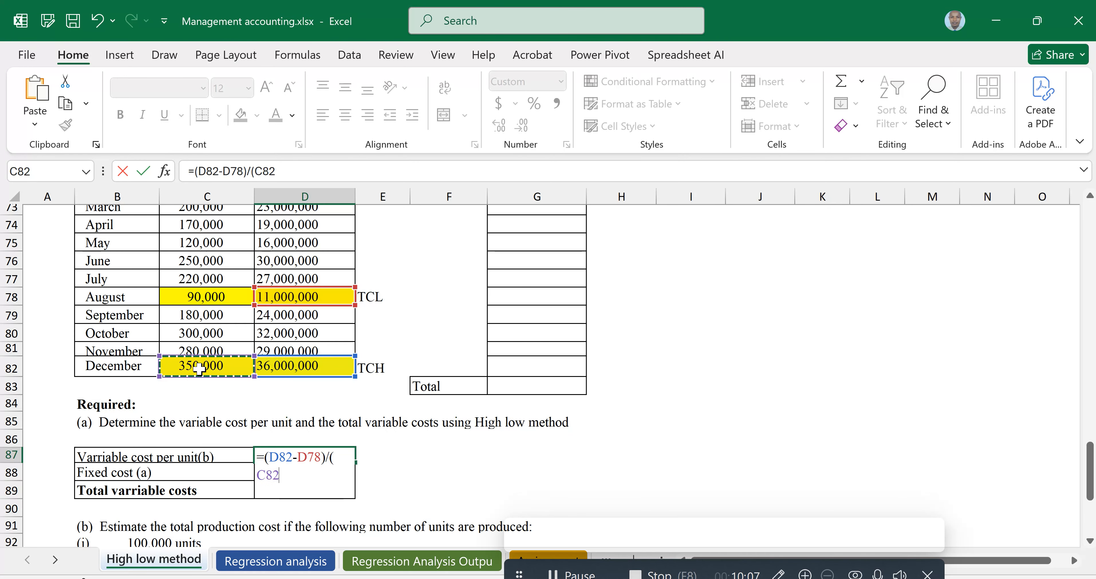
{"action": "type", "text": "-"}
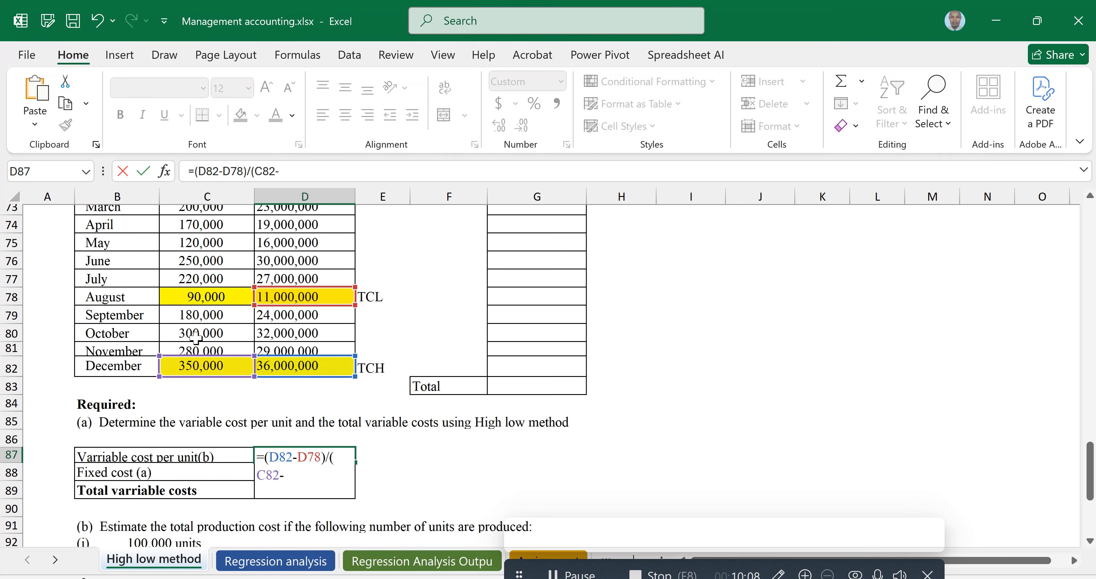
{"action": "left_click", "coordinate": [196, 296]}
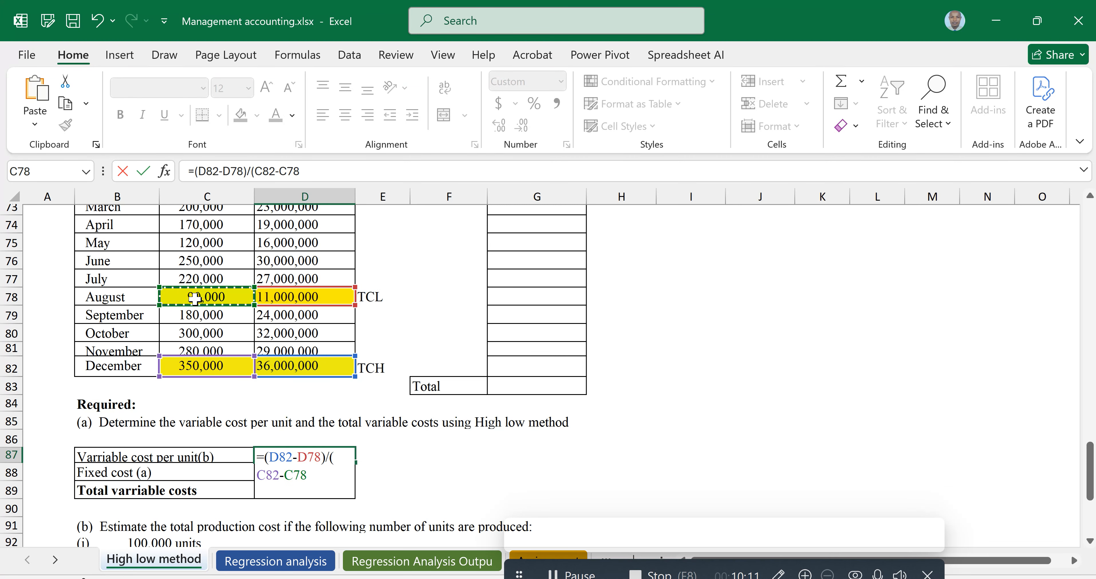
{"action": "type", "text": ")"}
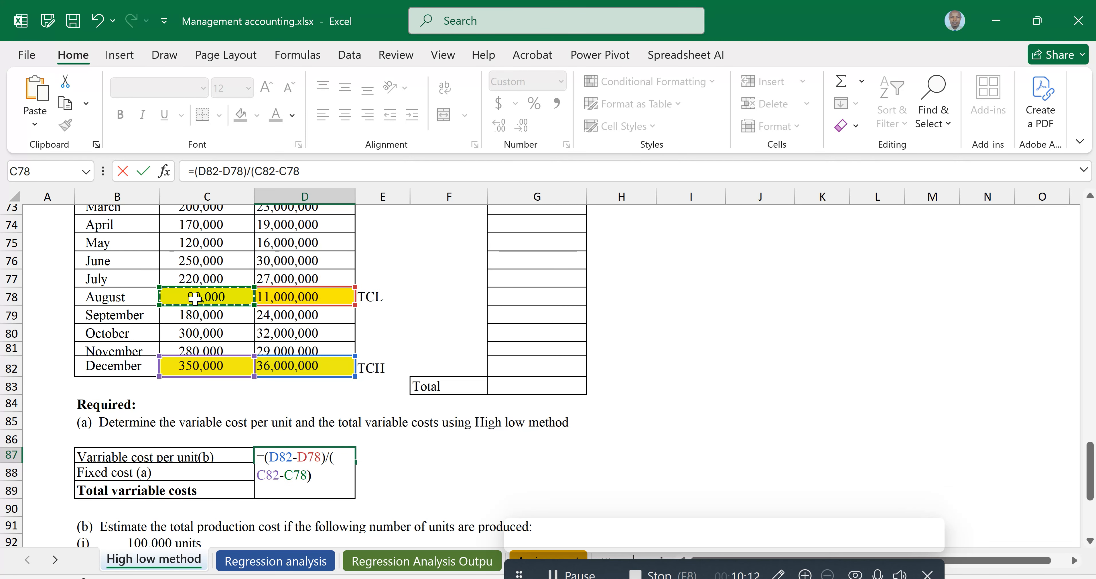
{"action": "key", "text": "Return"}
Enter the fixed cost in D88 as =D82-(D78*D87), then undo that entry
{"action": "scroll", "coordinate": [276, 426], "scroll_direction": "up", "scroll_amount": 1}
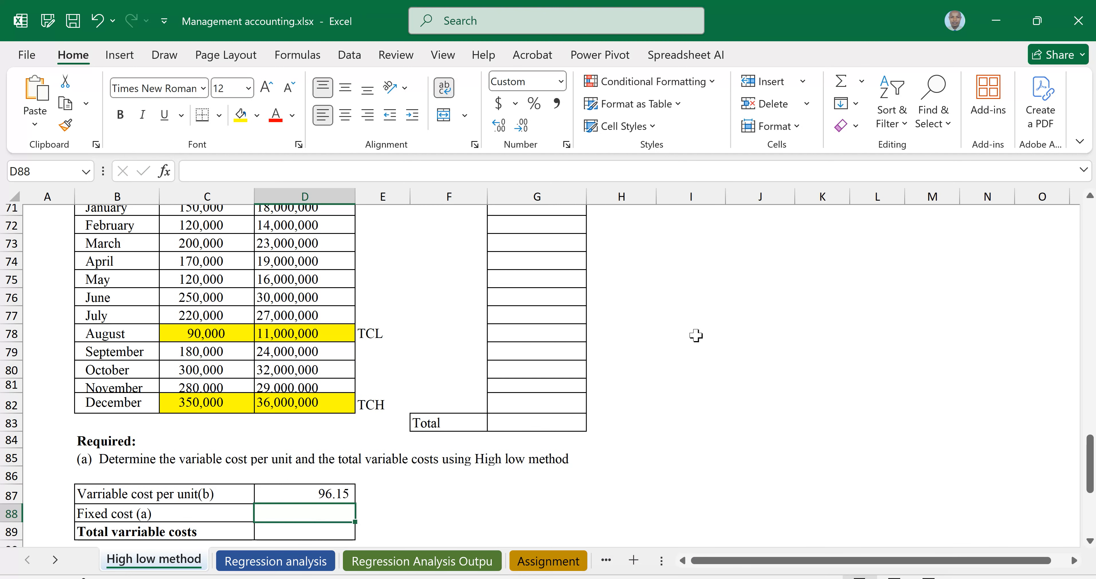
{"action": "type", "text": "="}
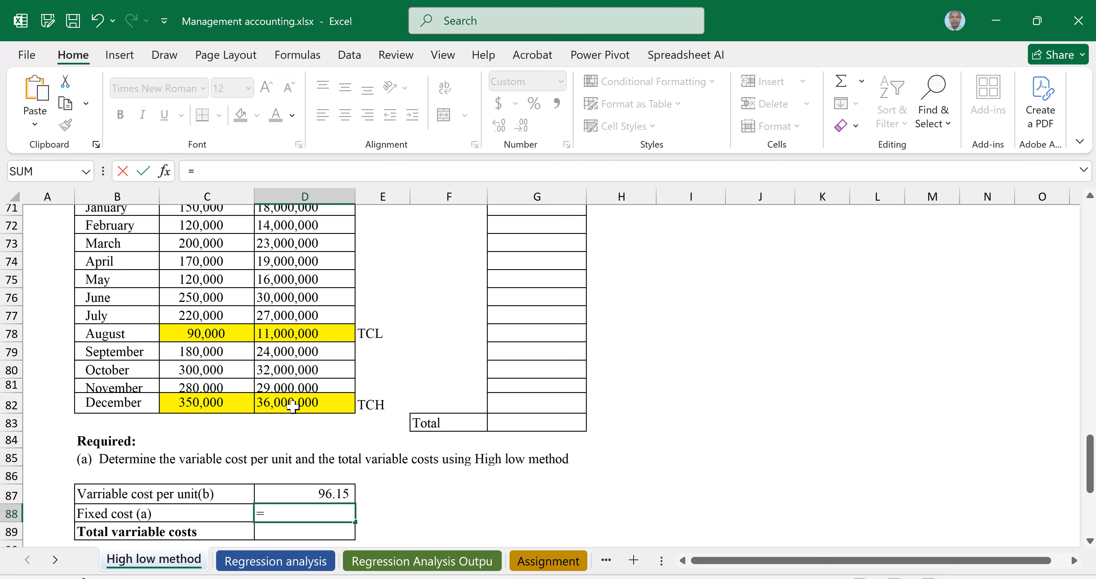
{"action": "left_click", "coordinate": [284, 403]}
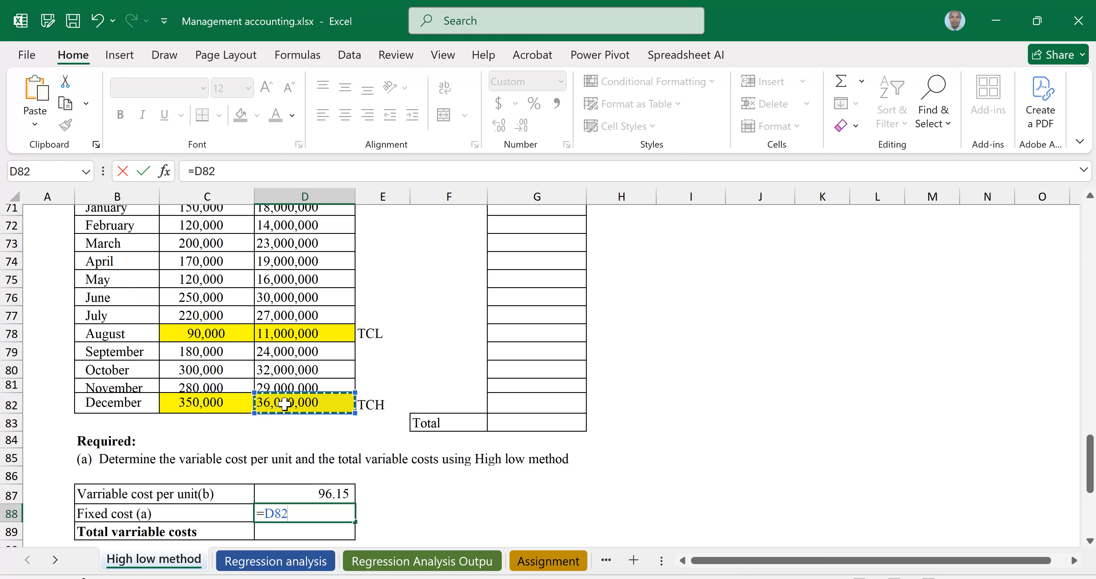
{"action": "type", "text": "-("}
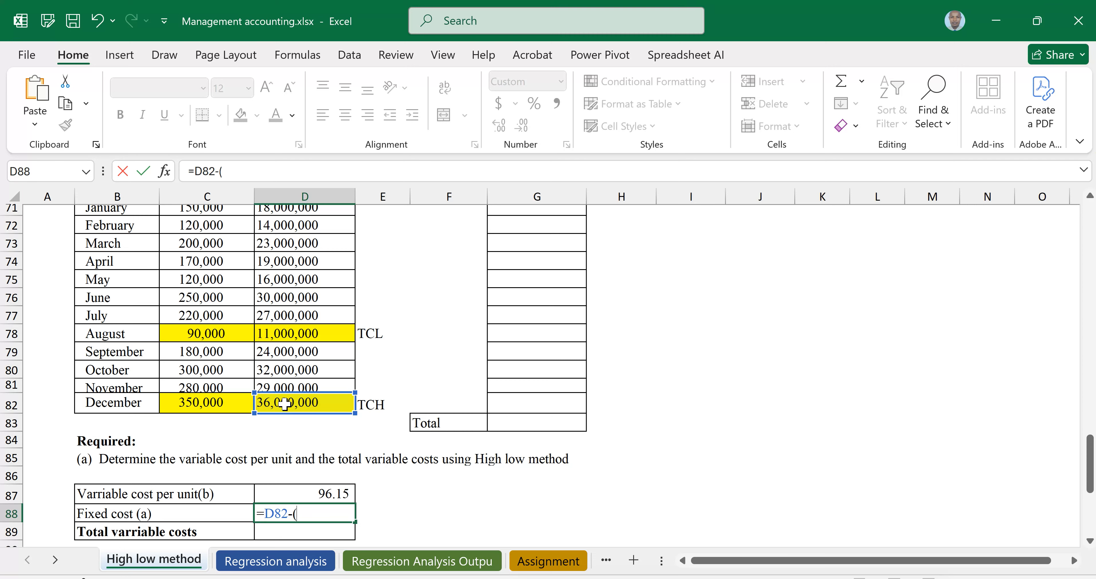
{"action": "left_click", "coordinate": [302, 333]}
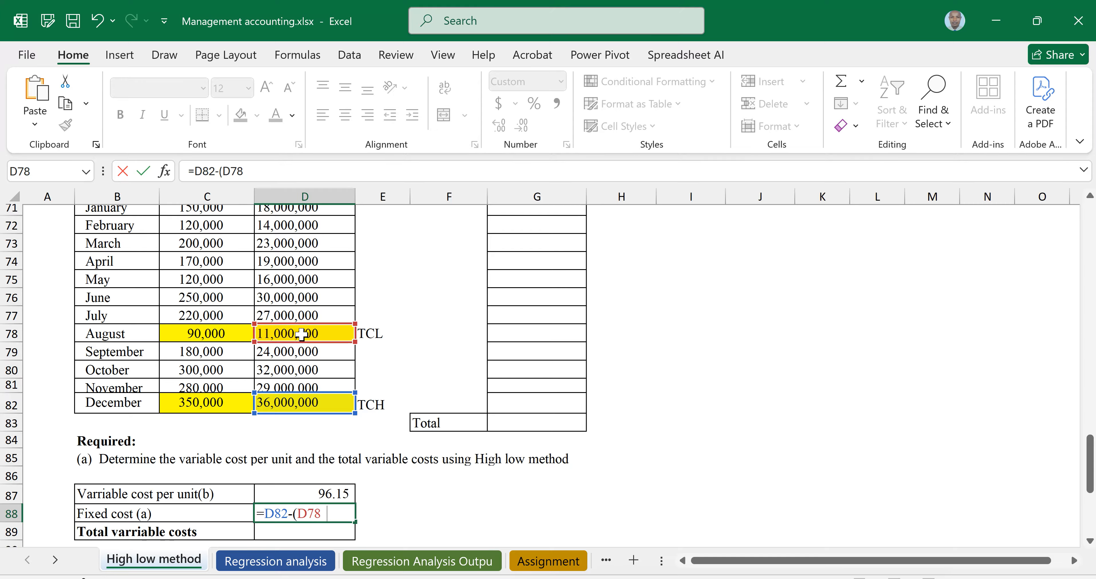
{"action": "type", "text": "*"}
{"action": "left_click", "coordinate": [303, 493]}
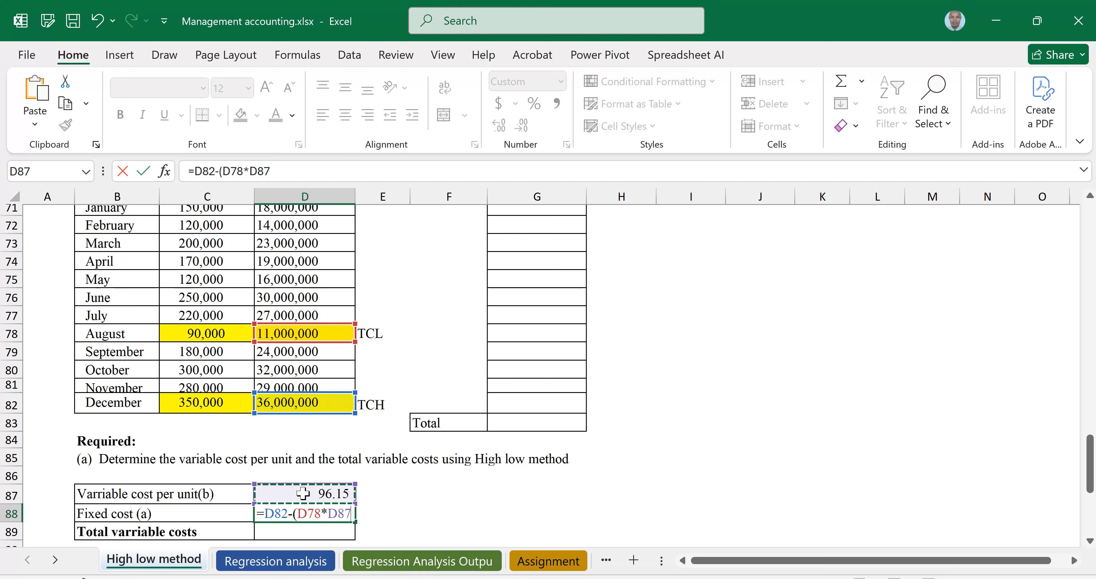
{"action": "type", "text": ")"}
{"action": "key", "text": "Return"}
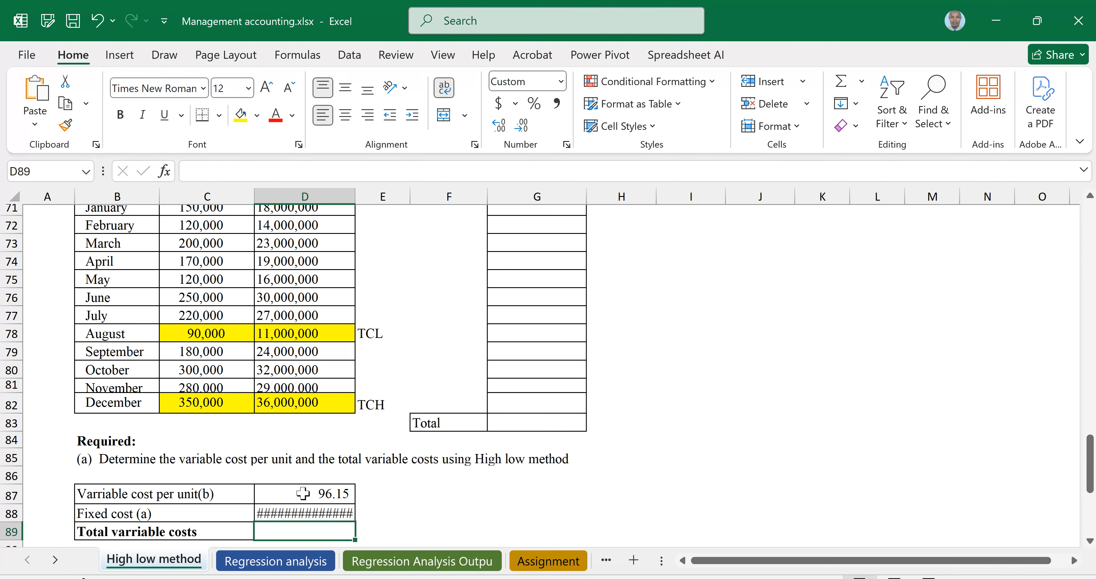
{"action": "key", "text": "ctrl+z"}
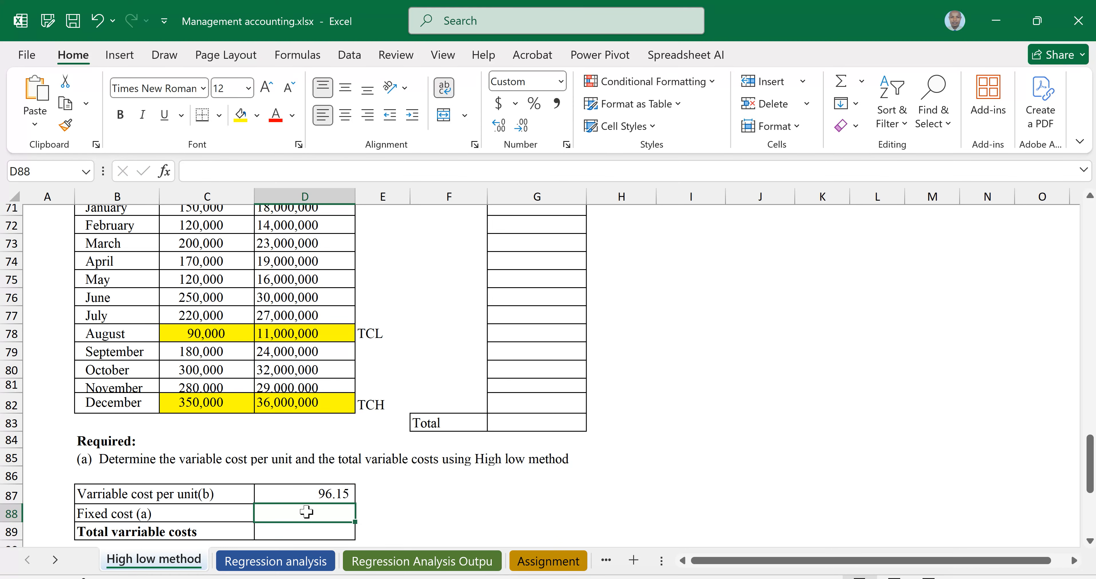
Enter the fixed cost in D88 as =D82-(C82*D87)
{"action": "type", "text": "="}
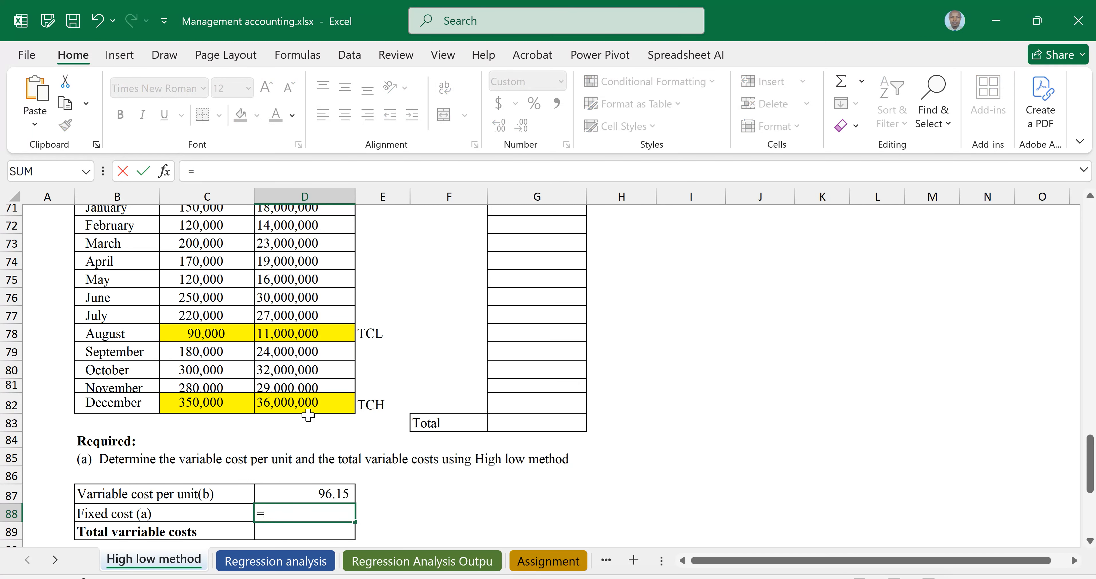
{"action": "left_click", "coordinate": [295, 406]}
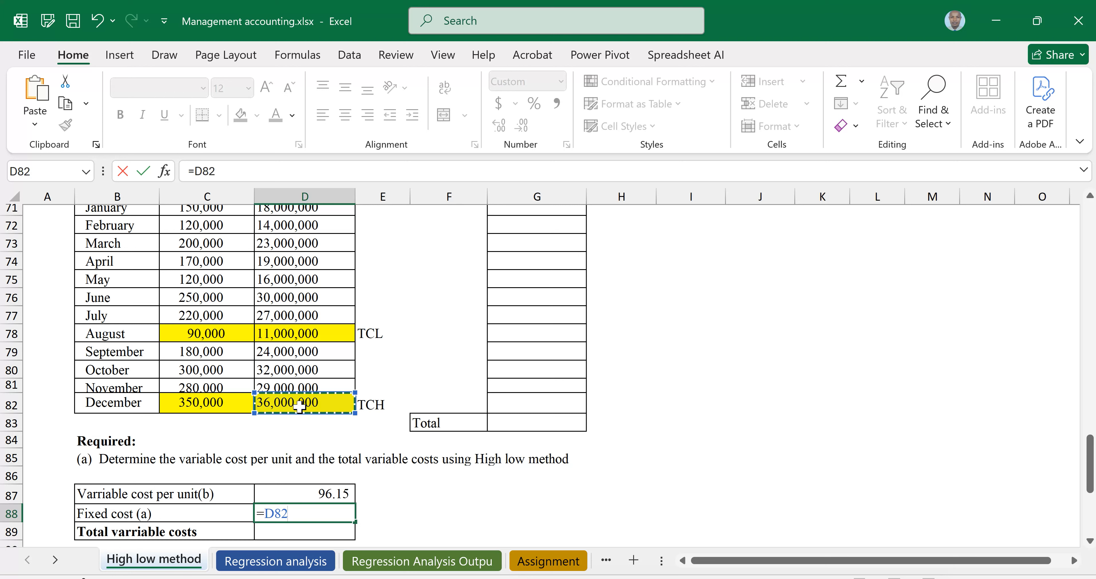
{"action": "type", "text": "-"}
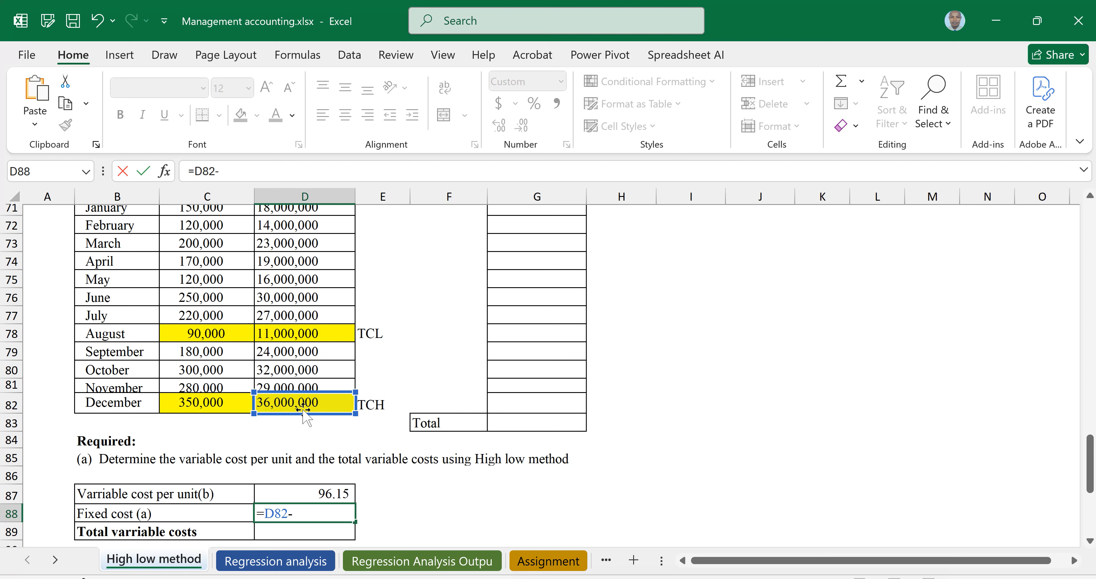
{"action": "type", "text": "("}
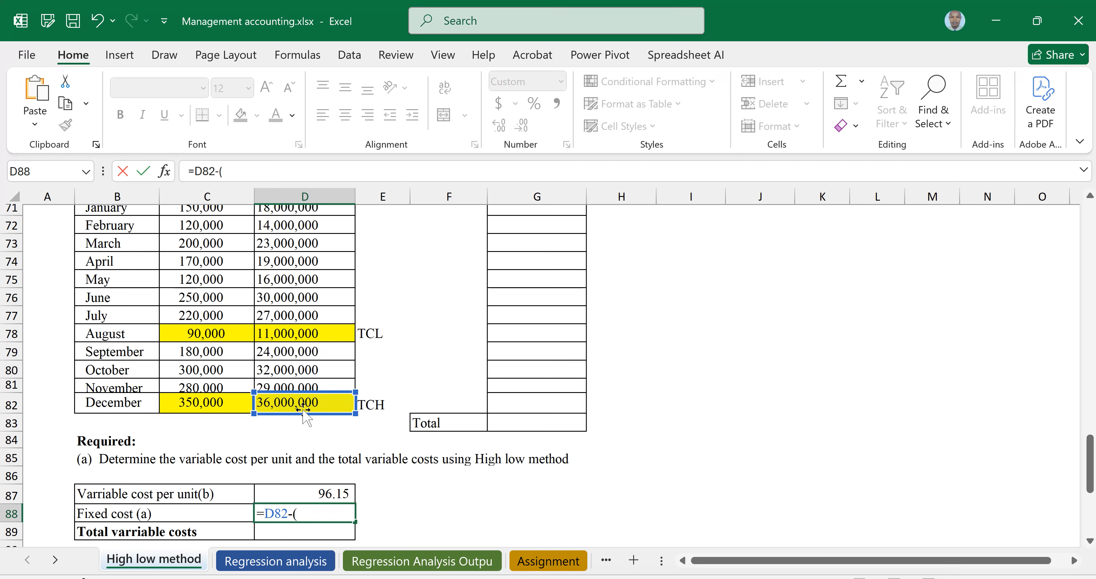
{"action": "left_click", "coordinate": [198, 400]}
{"action": "type", "text": "*"}
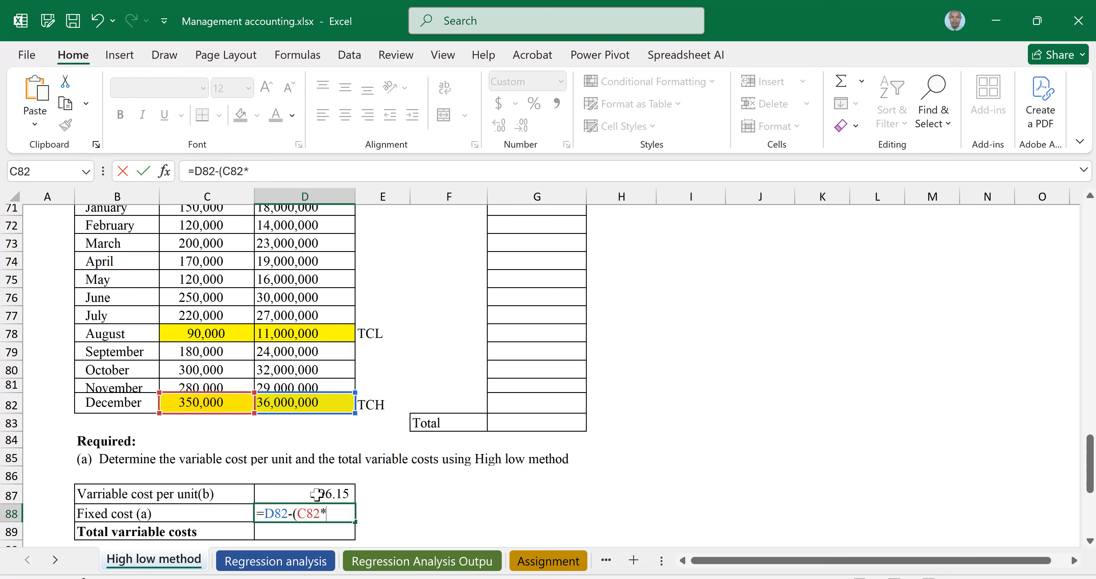
{"action": "left_click", "coordinate": [304, 493]}
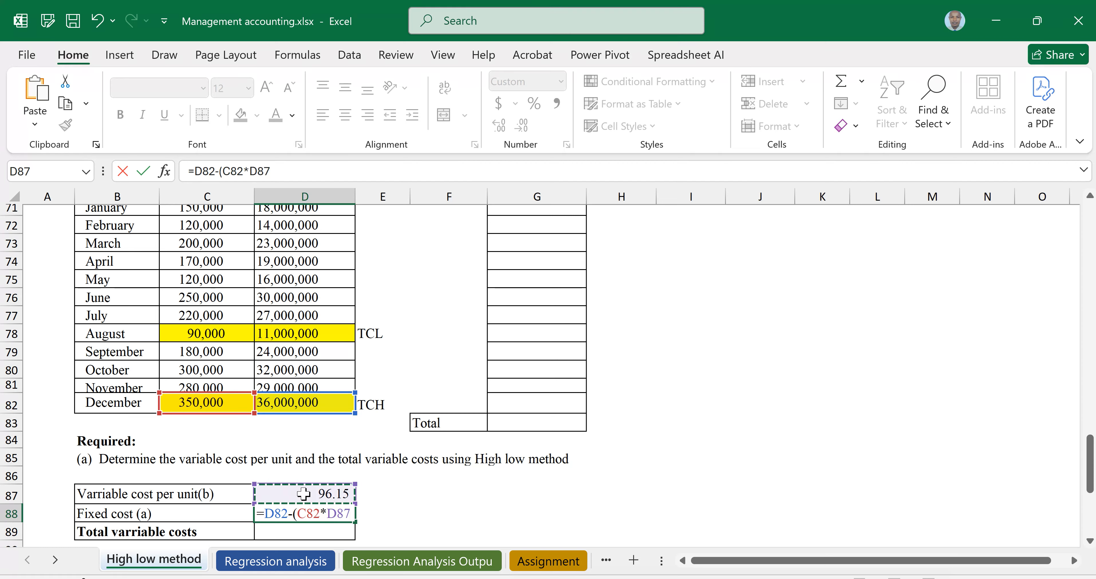
{"action": "type", "text": ")"}
{"action": "key", "text": "Return"}
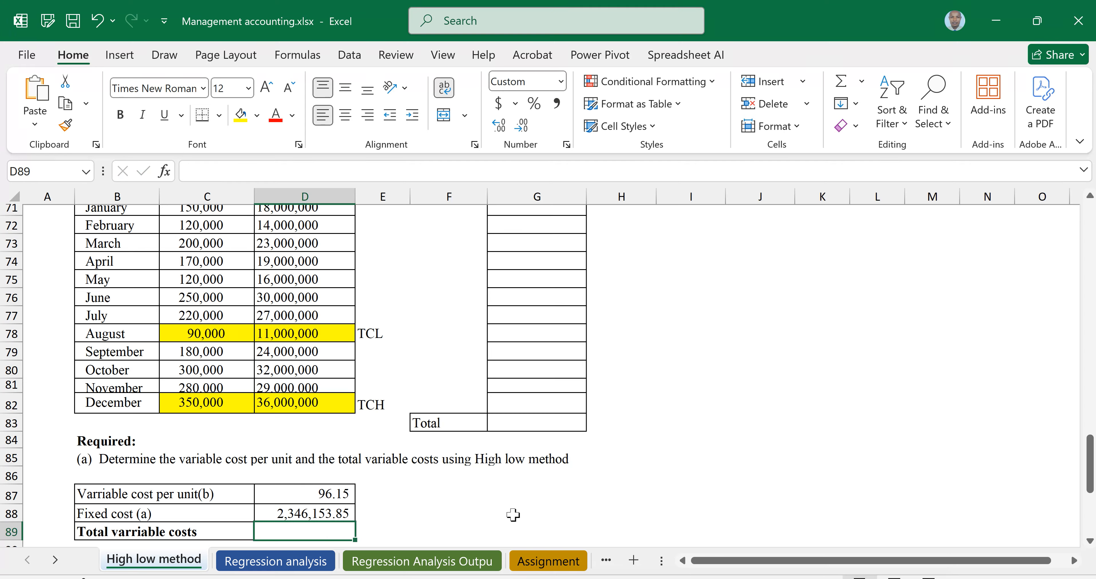
{"action": "key", "text": "Up"}
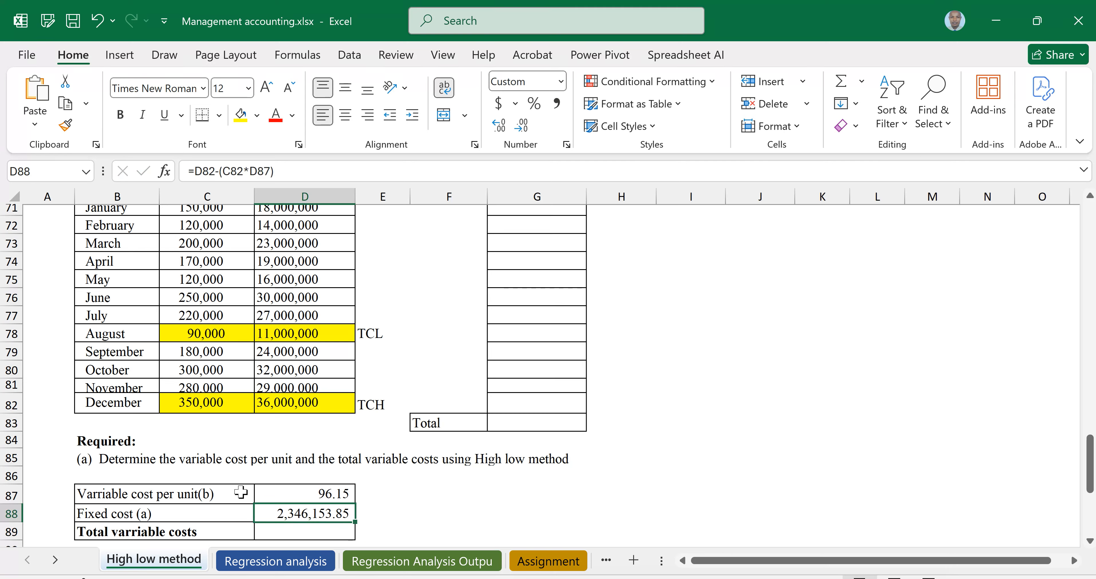
{"action": "left_click", "coordinate": [306, 493]}
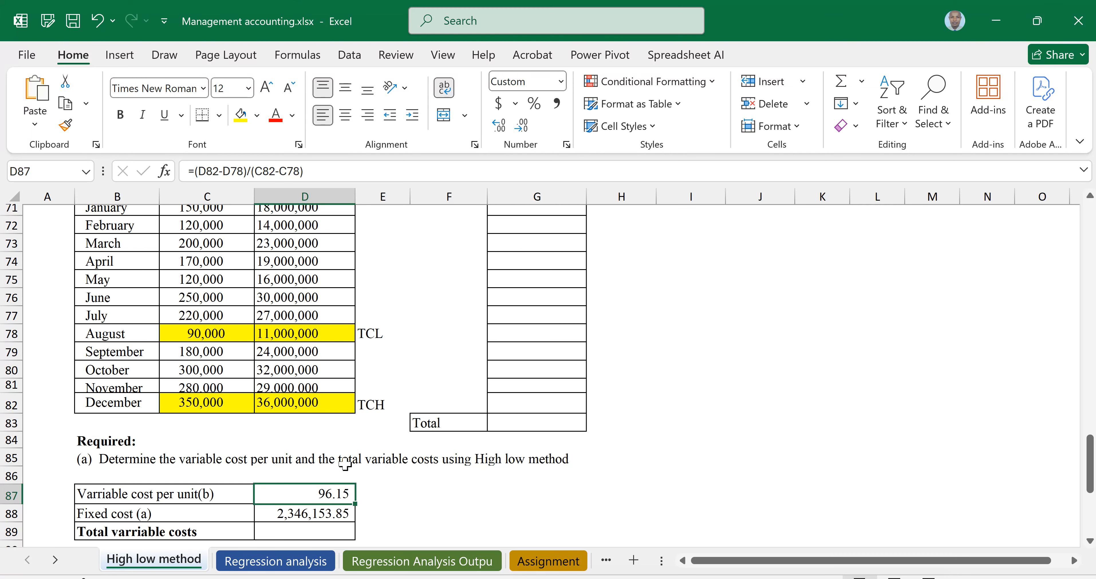
{"action": "left_click", "coordinate": [292, 529]}
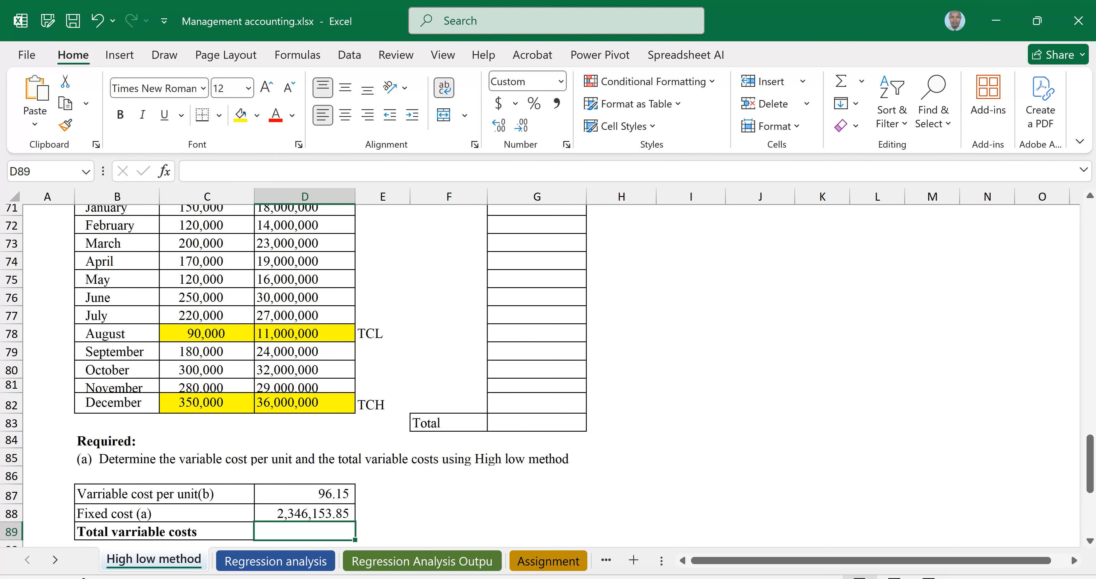
Enter January's variable cost in G71 as =C71*$D$87 with an absolute reference to the unit variable cost
{"action": "scroll", "coordinate": [549, 375], "scroll_direction": "up", "scroll_amount": 2}
{"action": "scroll", "coordinate": [549, 375], "scroll_direction": "down", "scroll_amount": 1}
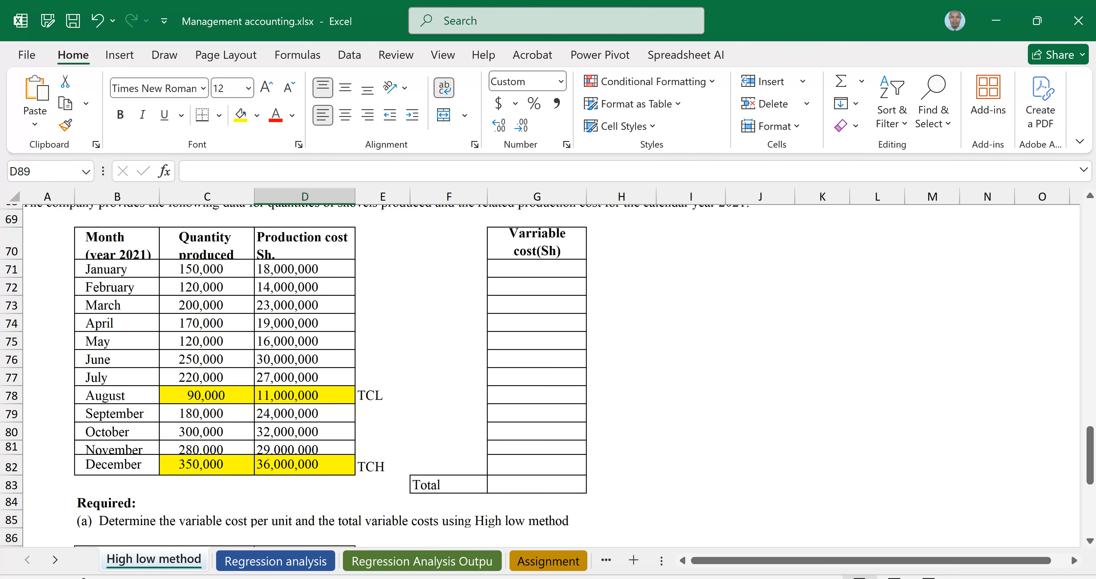
{"action": "left_click", "coordinate": [537, 268]}
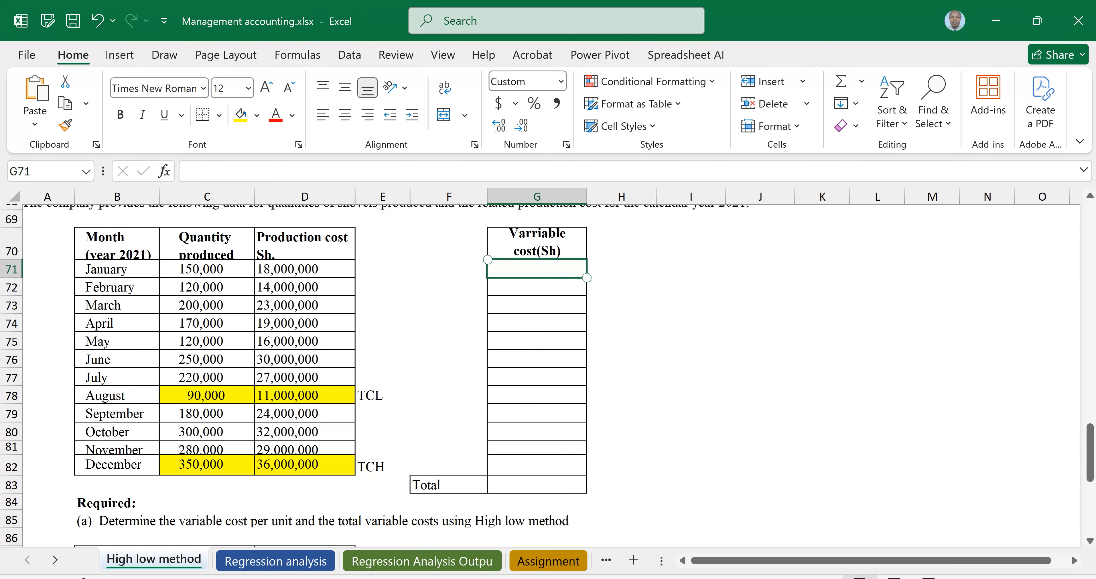
{"action": "type", "text": "="}
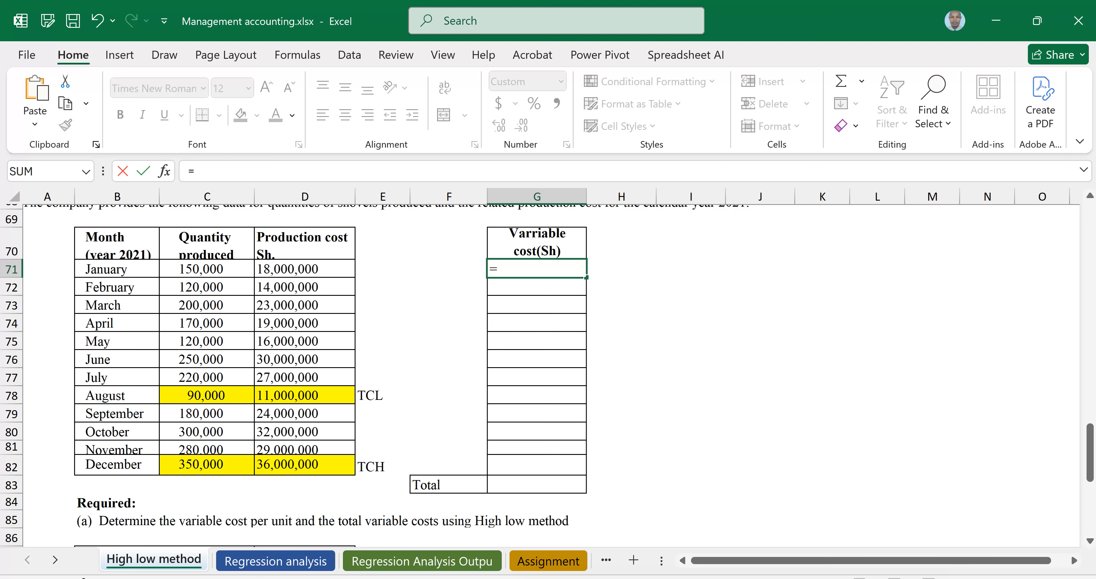
{"action": "left_click", "coordinate": [202, 274]}
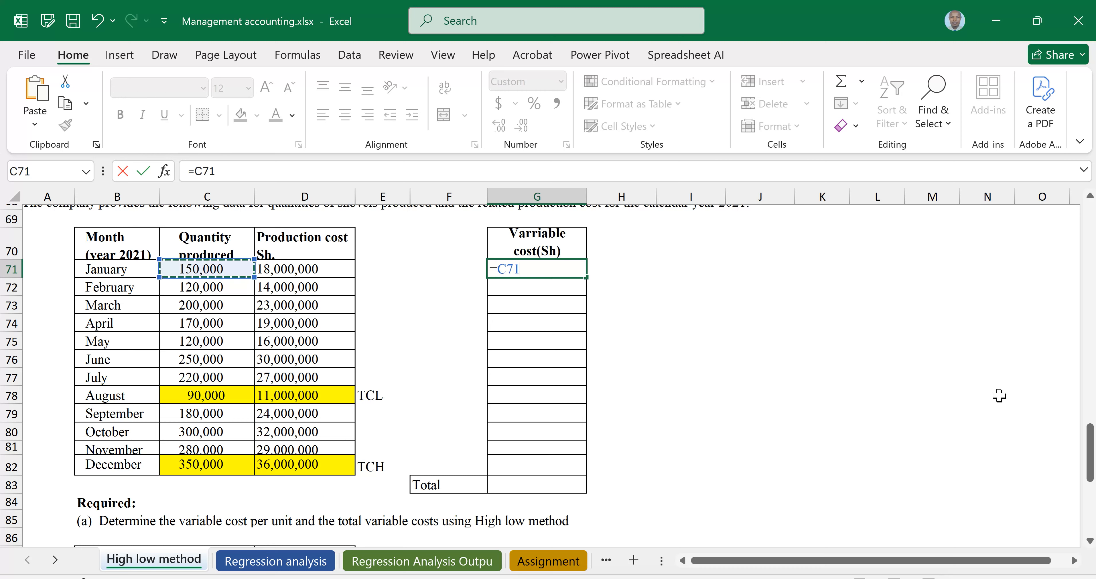
{"action": "type", "text": "*"}
{"action": "scroll", "coordinate": [506, 354], "scroll_direction": "down", "scroll_amount": 1}
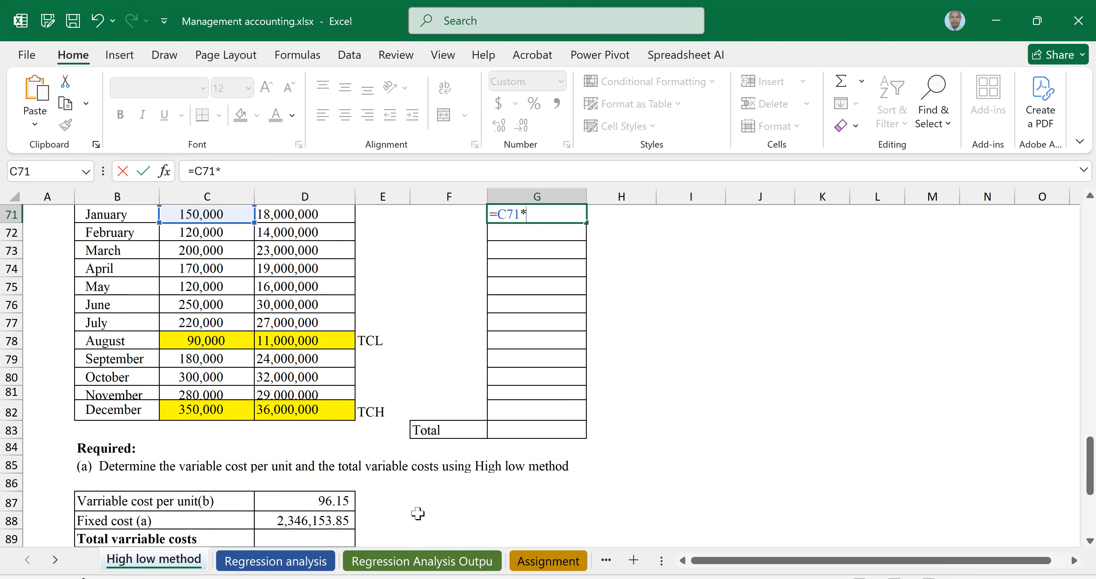
{"action": "left_click", "coordinate": [326, 501]}
{"action": "scroll", "coordinate": [469, 452], "scroll_direction": "up", "scroll_amount": 1}
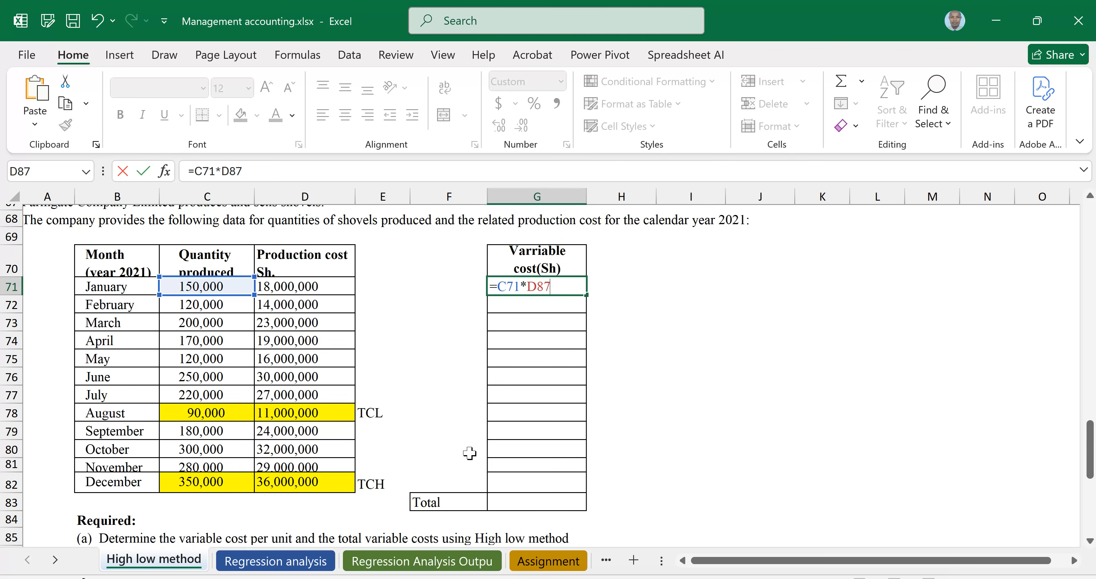
{"action": "scroll", "coordinate": [469, 452], "scroll_direction": "down", "scroll_amount": 1}
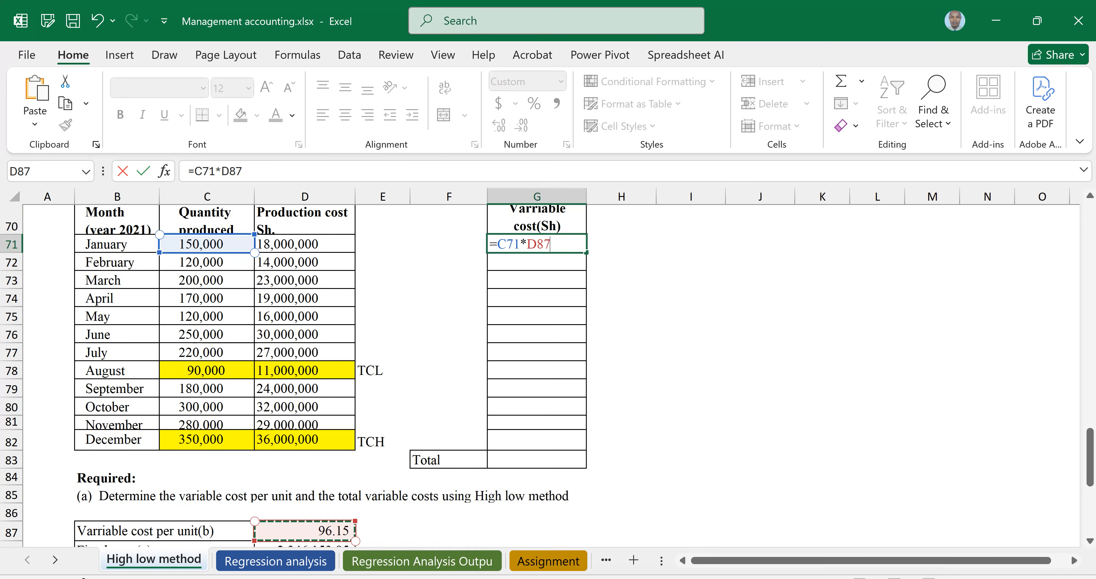
{"action": "key", "text": "F4"}
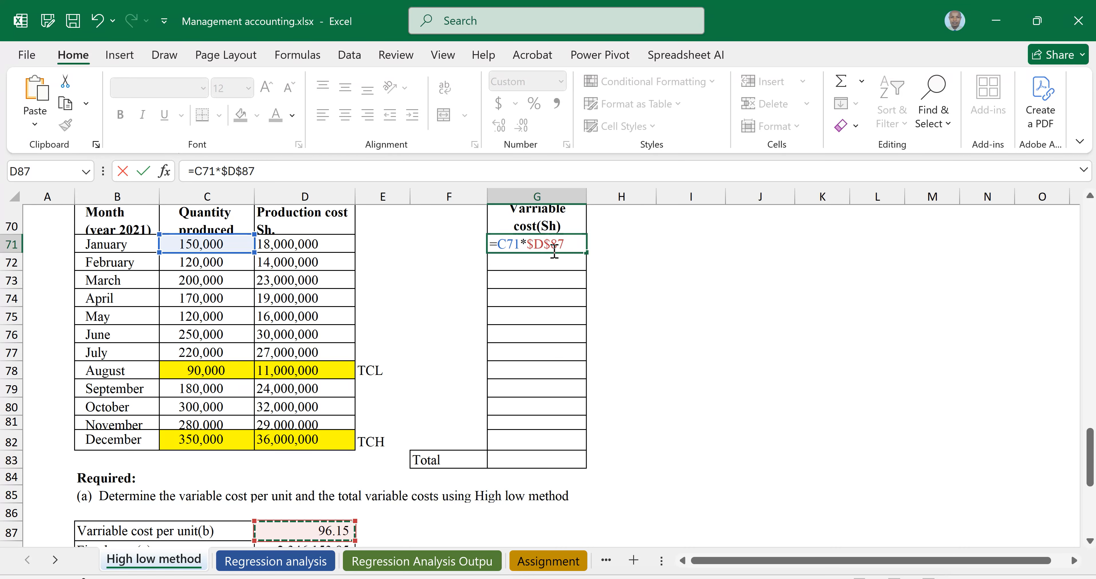
{"action": "key", "text": "Return"}
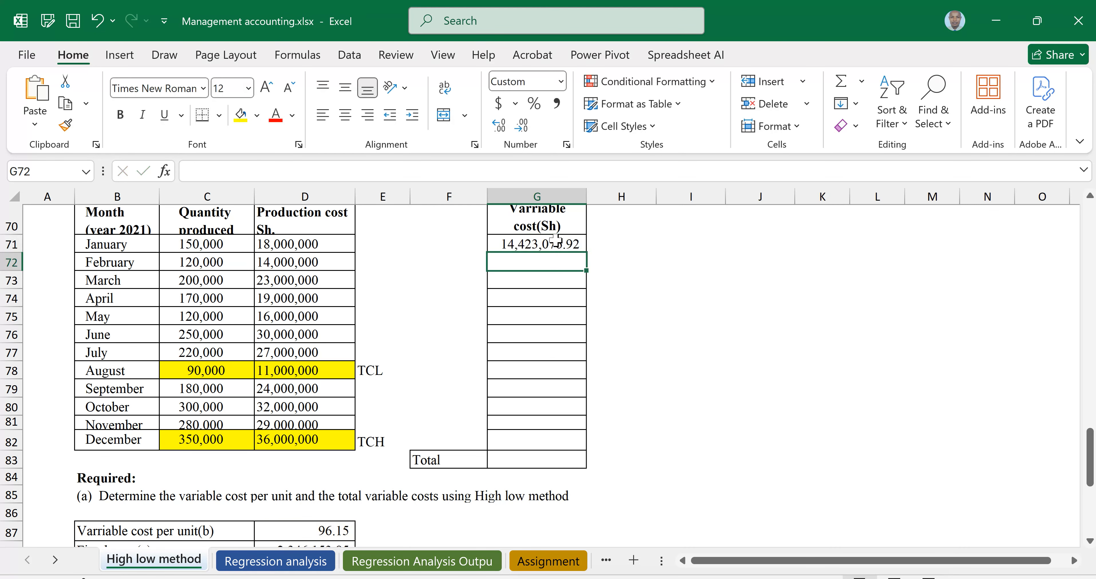
Copy the variable cost formula down the column through December's row G82
{"action": "left_click", "coordinate": [556, 242]}
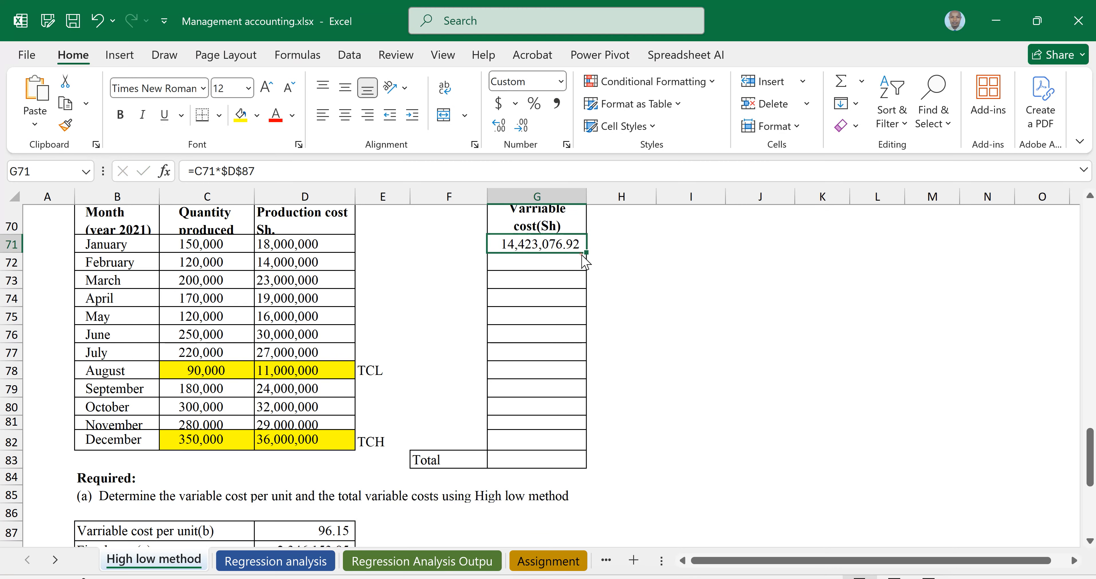
{"action": "left_click_drag", "start_coordinate": [593, 443], "coordinate": [587, 440]}
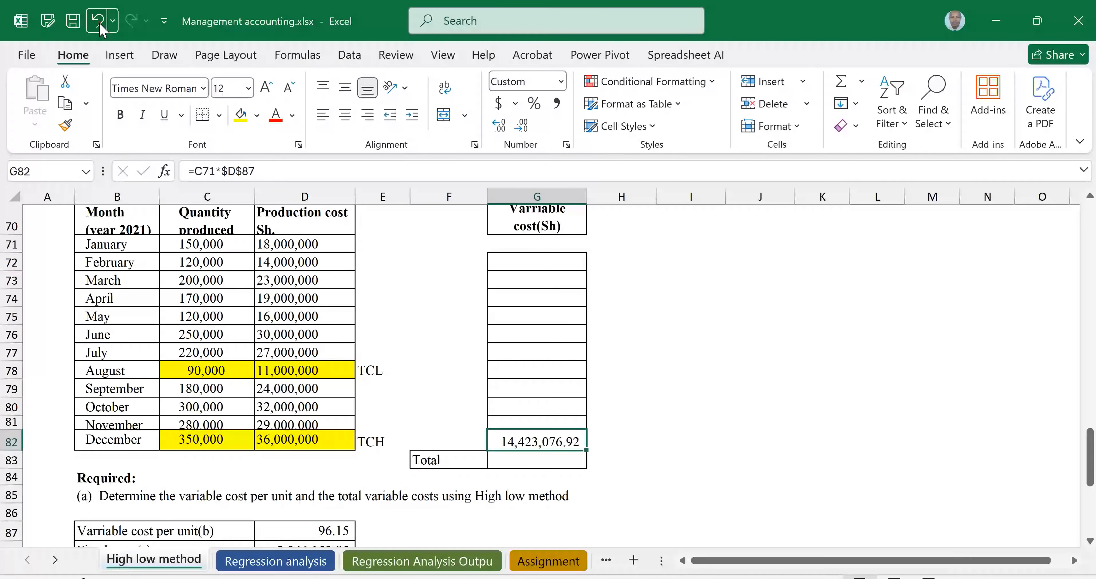
{"action": "left_click", "coordinate": [99, 21]}
{"action": "left_click_drag", "start_coordinate": [584, 254], "coordinate": [570, 450]}
{"action": "left_click", "coordinate": [538, 455]}
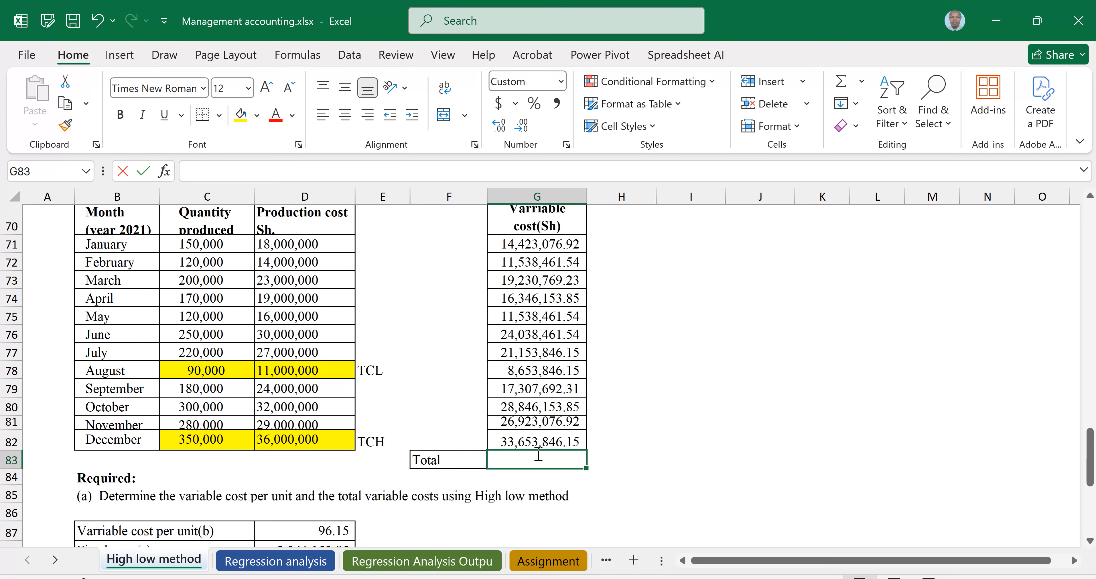
Total the monthly variable costs in G83 with =SUM(G71:G82)
{"action": "key", "text": "alt+equal"}
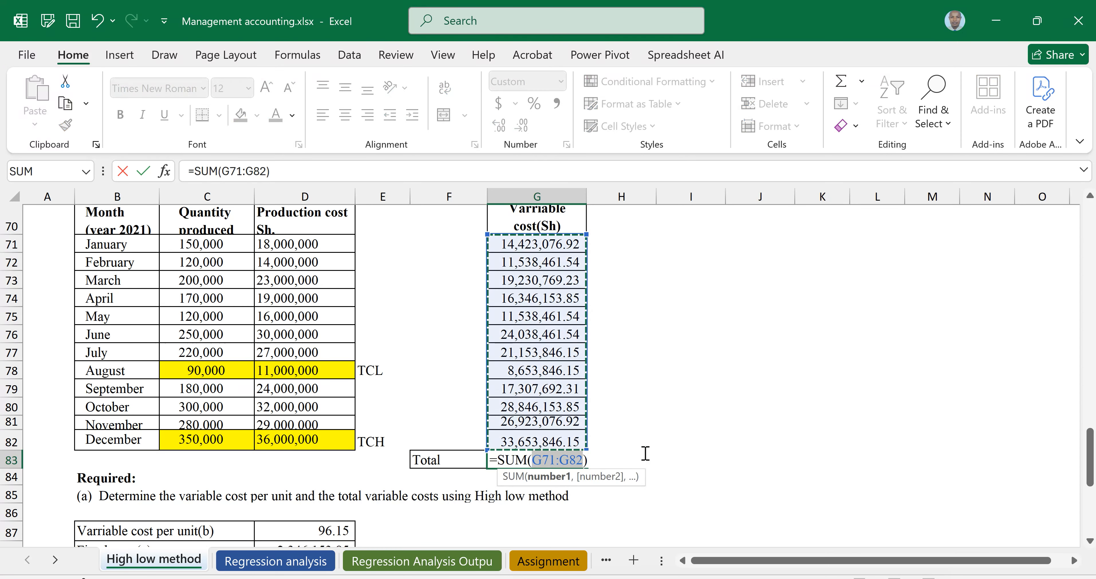
{"action": "key", "text": "Return"}
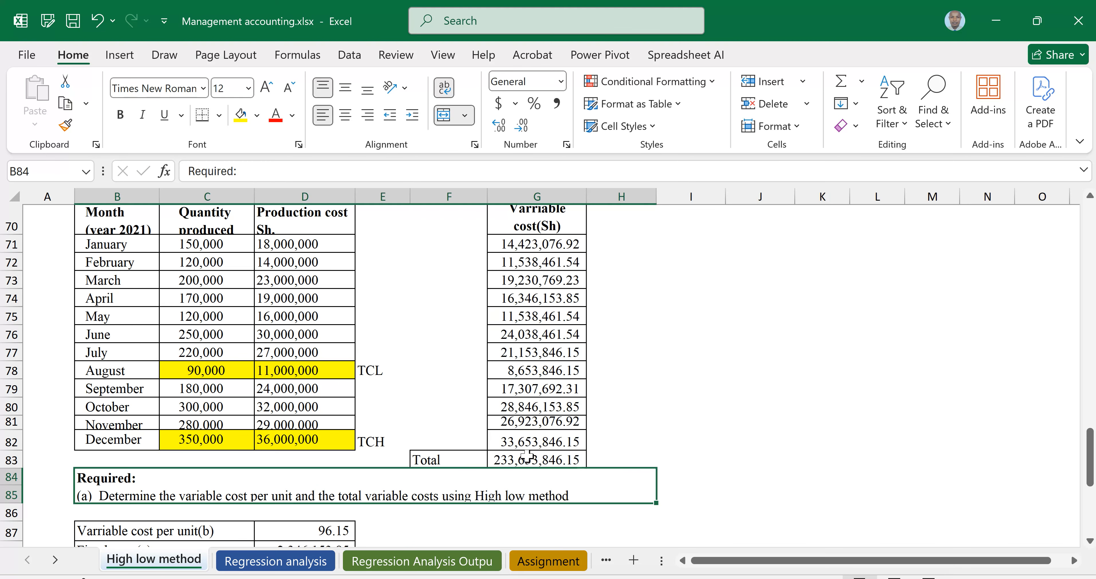
{"action": "left_click", "coordinate": [535, 462]}
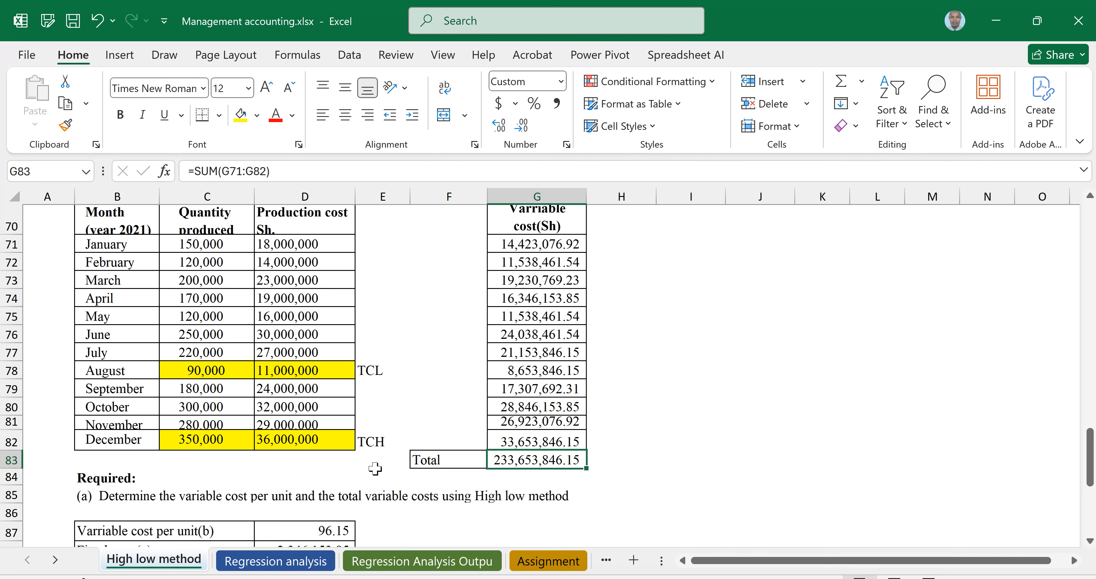
Set the total variable costs in D89 to reference the G83 total with =G83
{"action": "scroll", "coordinate": [375, 468], "scroll_direction": "down", "scroll_amount": 2}
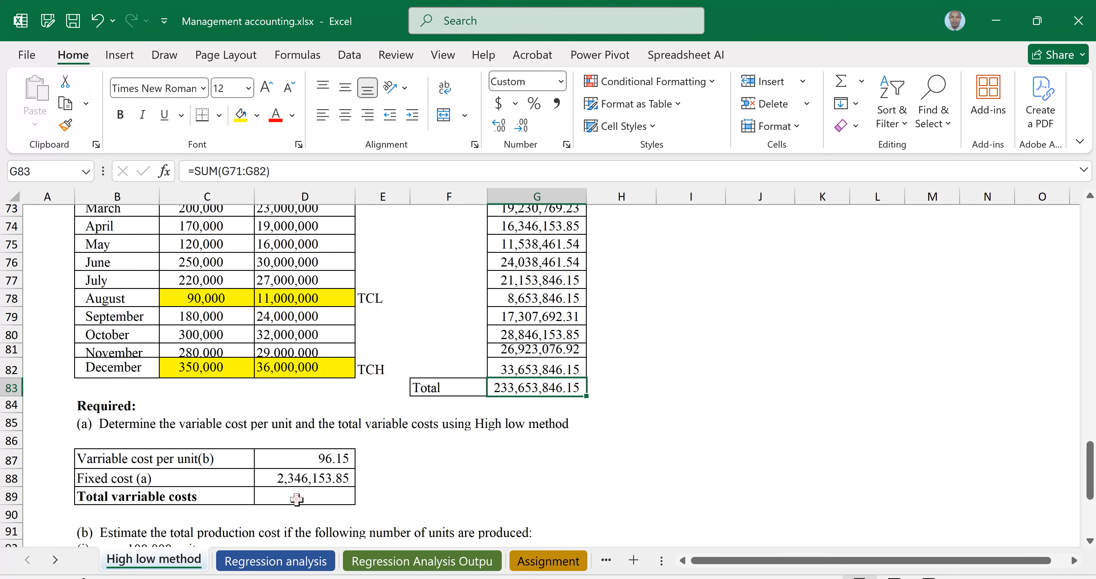
{"action": "left_click", "coordinate": [296, 498]}
{"action": "type", "text": "="}
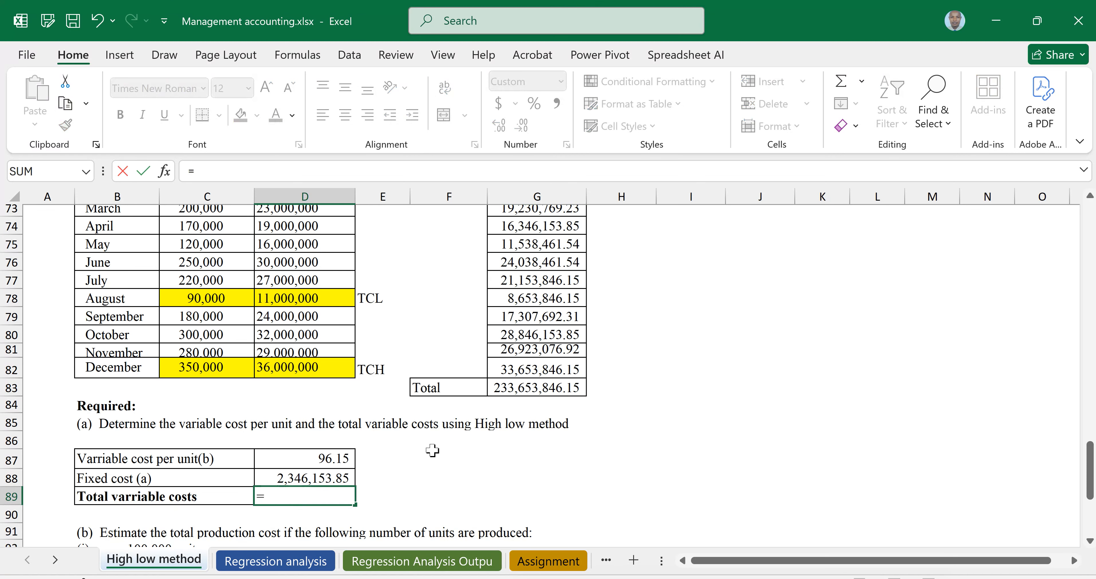
{"action": "left_click", "coordinate": [522, 388]}
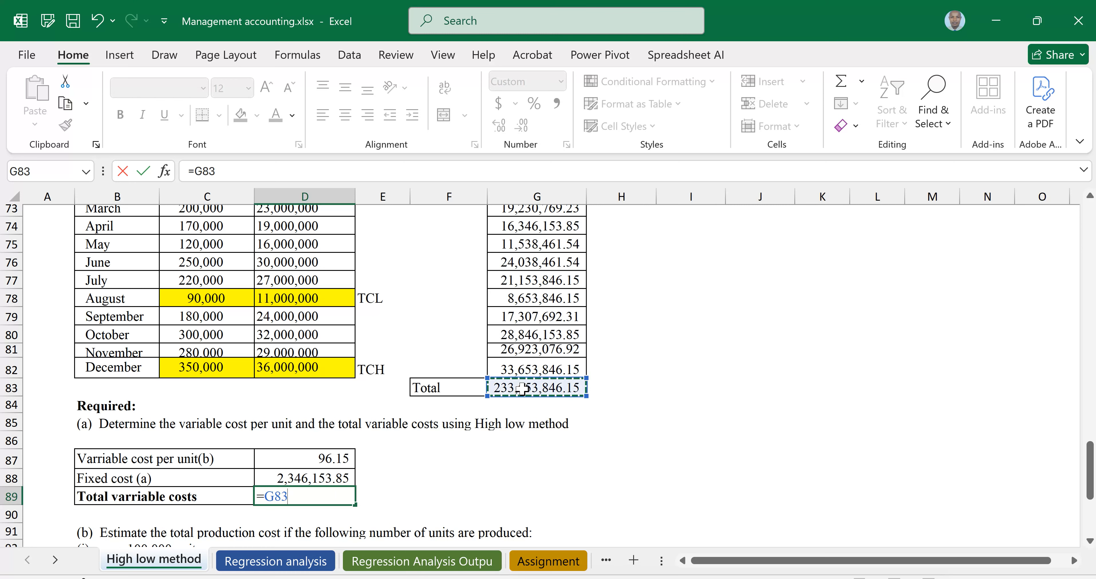
{"action": "key", "text": "Return"}
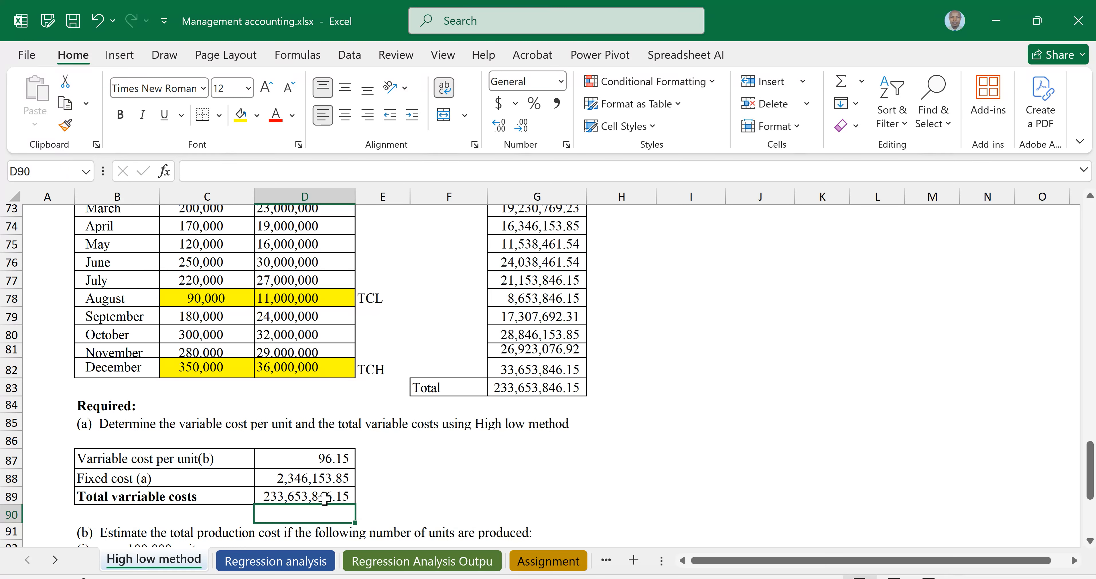
{"action": "left_click", "coordinate": [315, 495]}
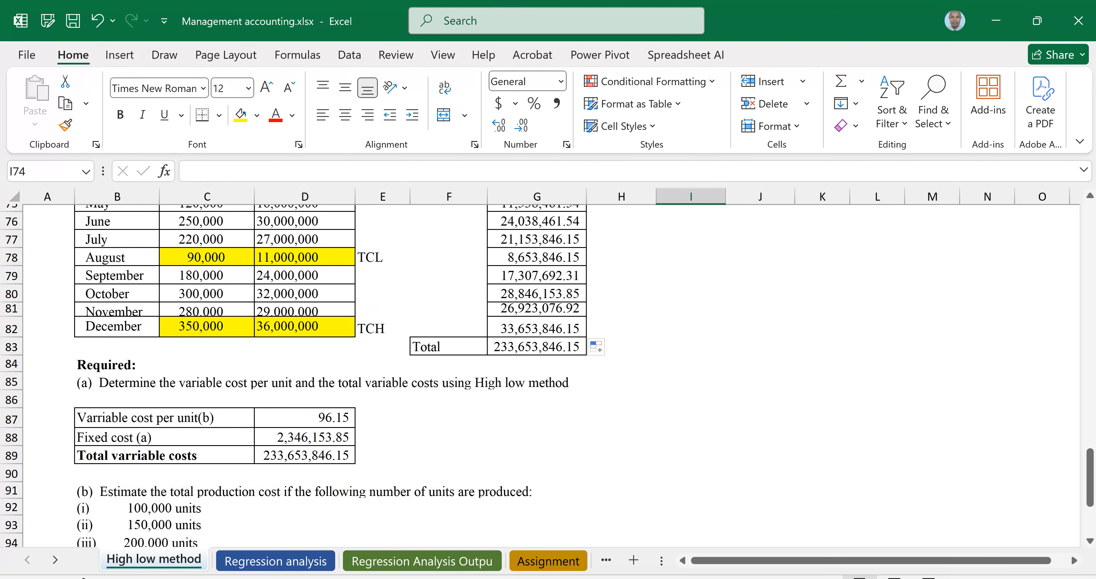
Enter the production cost for 100000 units in C97 as =$D$88+(B97*$D$87) using absolute references to fixed and unit variable cost
{"action": "scroll", "coordinate": [358, 429], "scroll_direction": "down", "scroll_amount": 2}
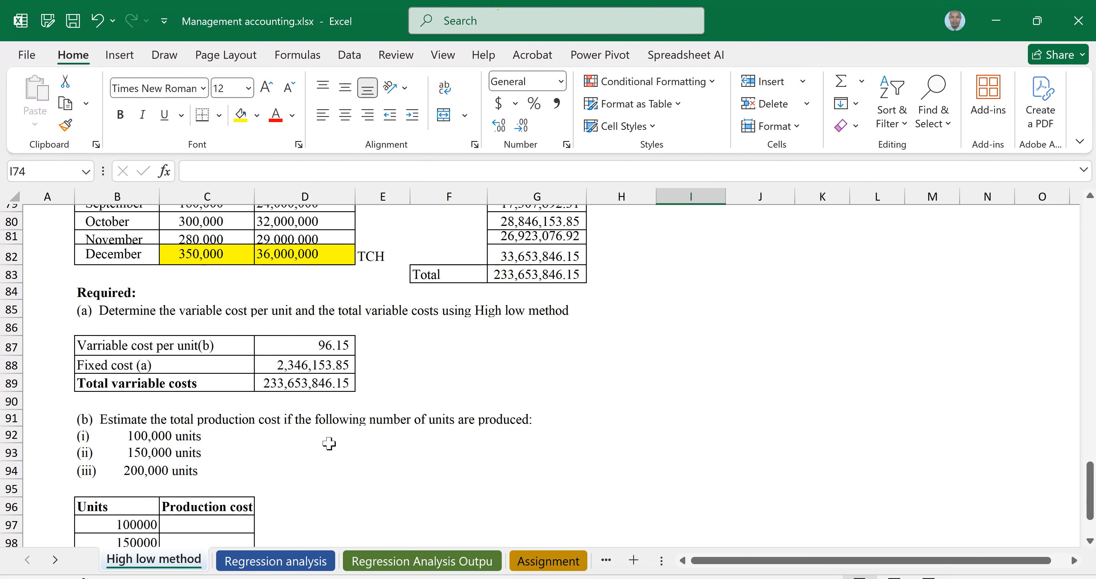
{"action": "scroll", "coordinate": [256, 408], "scroll_direction": "down", "scroll_amount": 2}
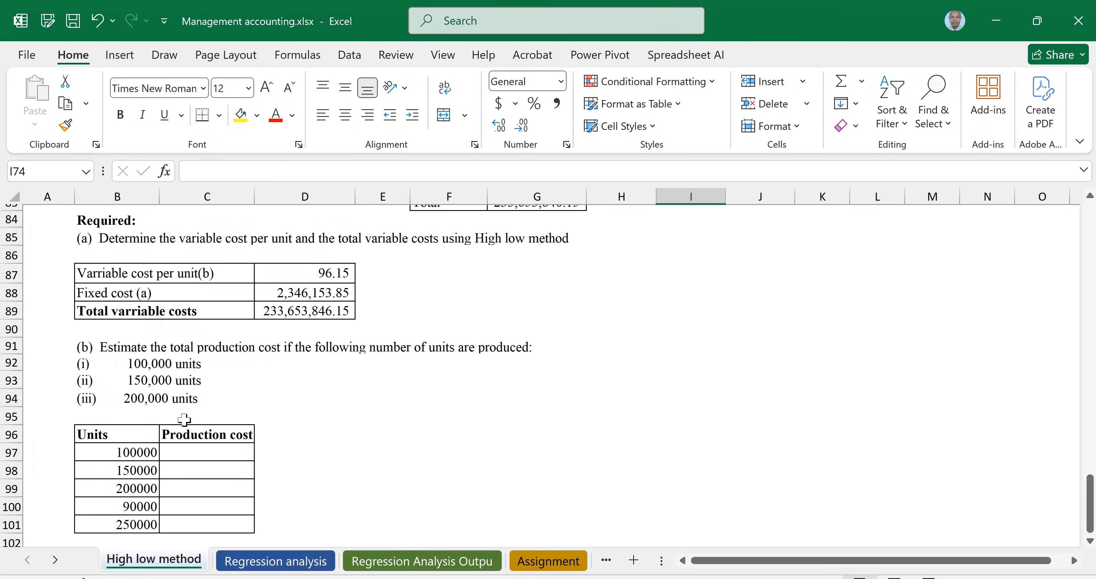
{"action": "scroll", "coordinate": [218, 419], "scroll_direction": "down", "scroll_amount": 2}
{"action": "left_click", "coordinate": [197, 378]}
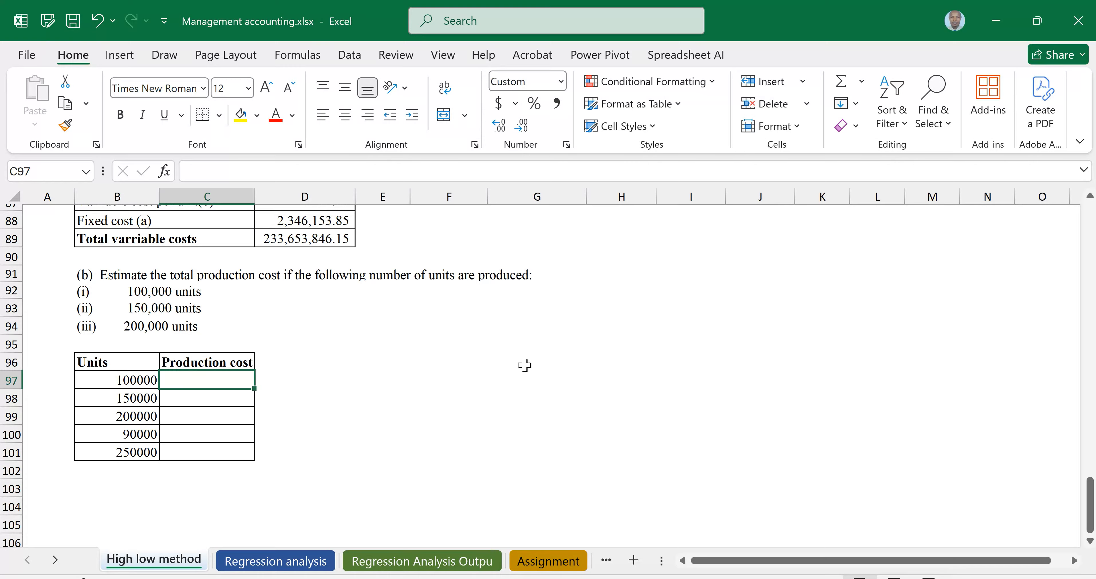
{"action": "scroll", "coordinate": [698, 356], "scroll_direction": "up", "scroll_amount": 2}
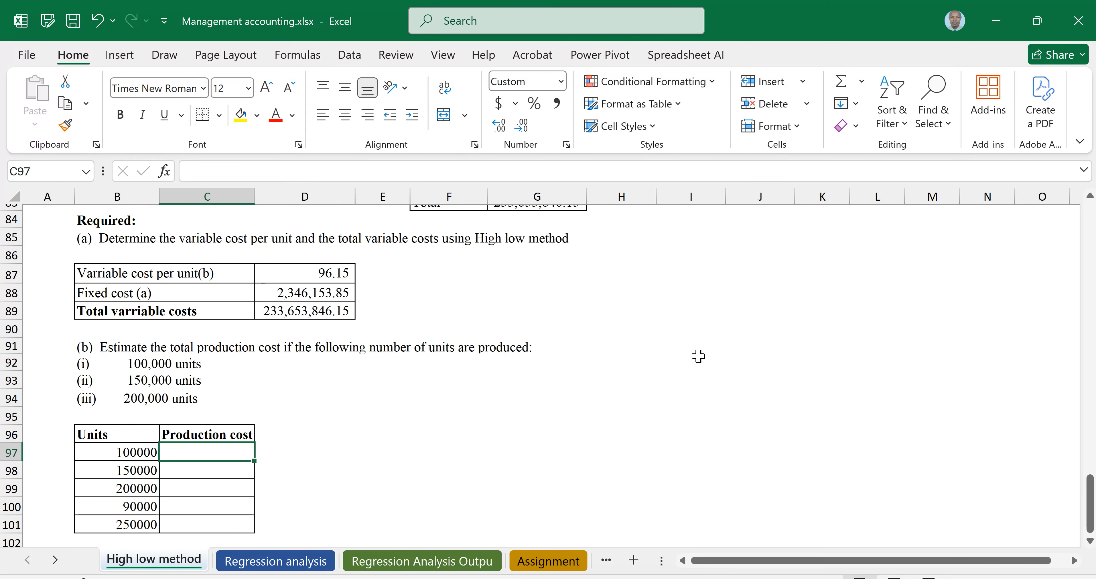
{"action": "type", "text": "="}
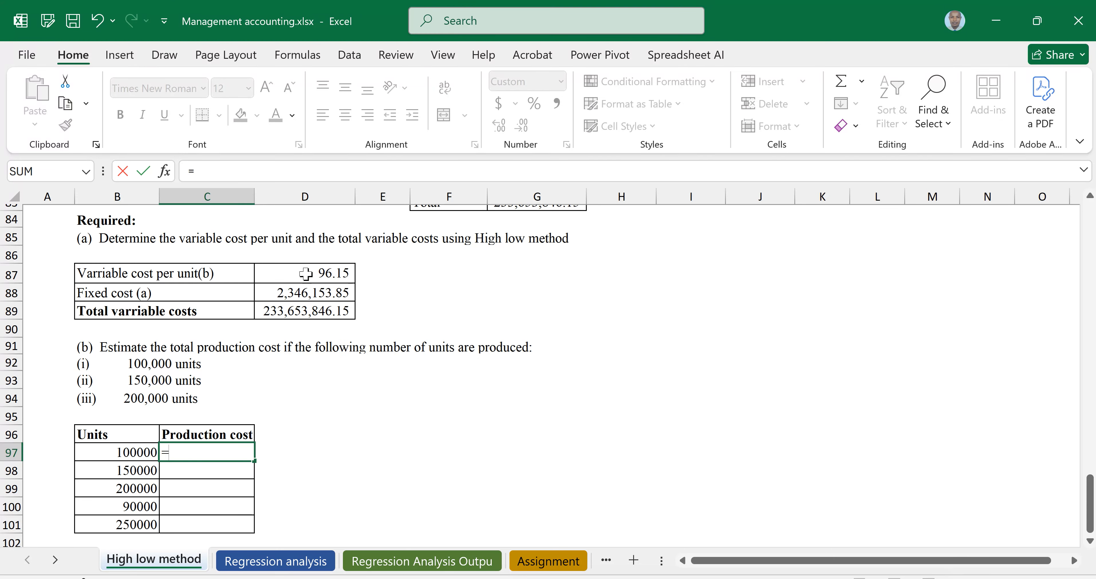
{"action": "left_click", "coordinate": [315, 293]}
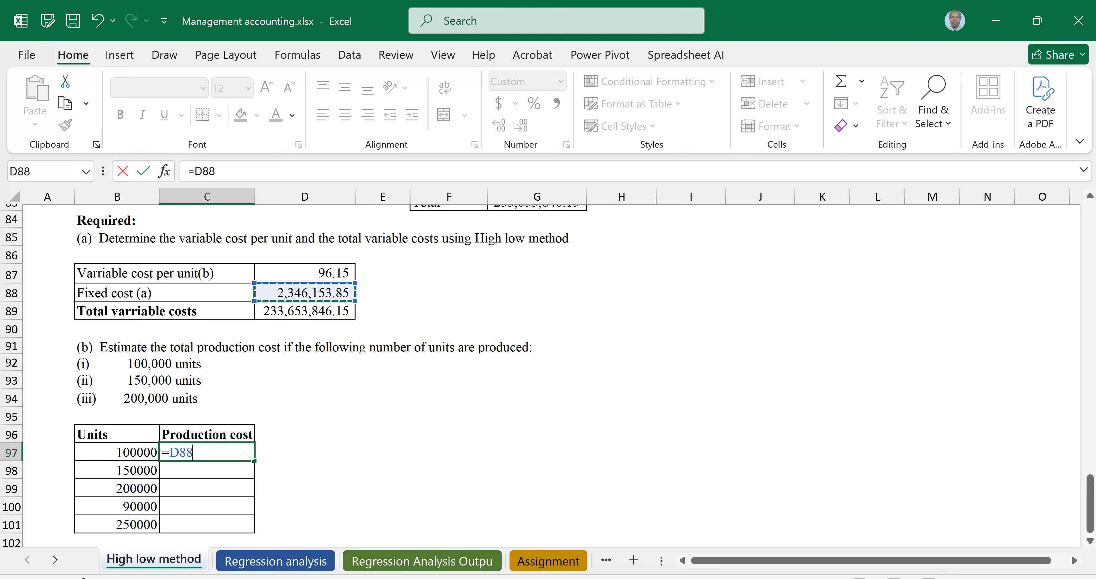
{"action": "key", "text": "F4"}
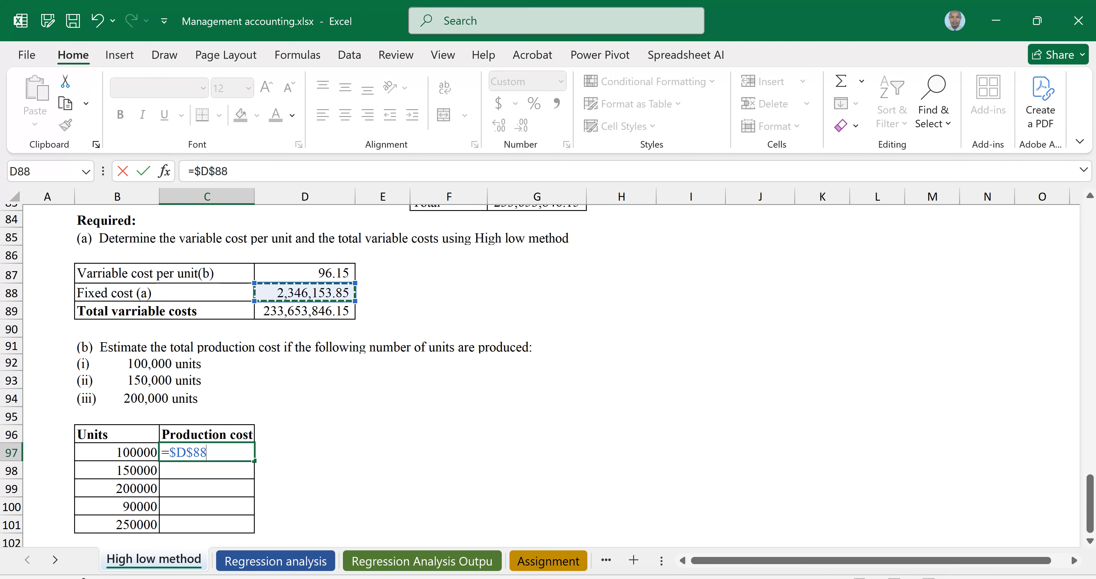
{"action": "type", "text": "+"}
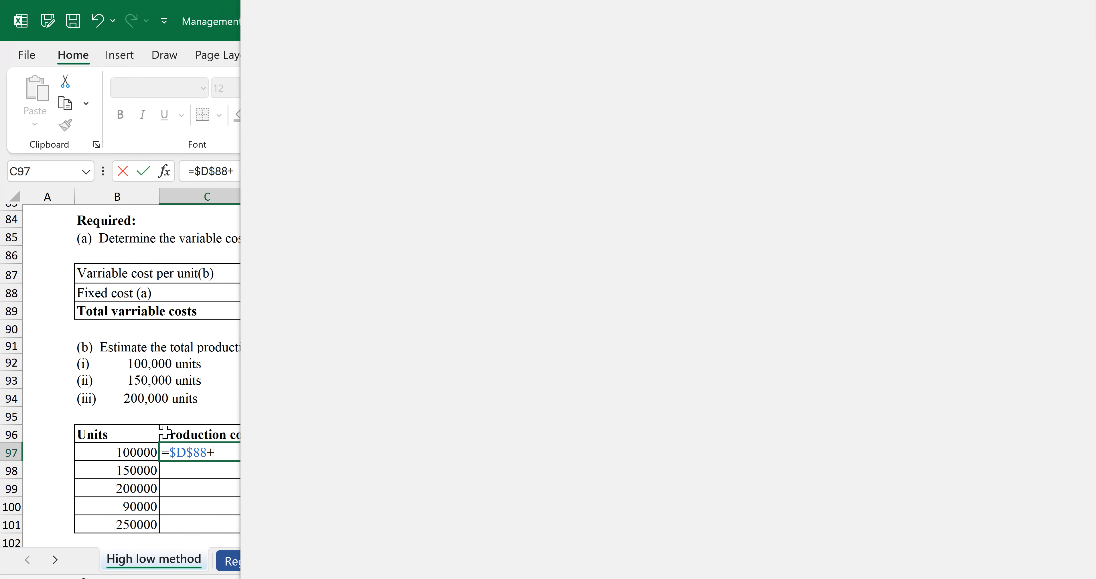
{"action": "type", "text": "("}
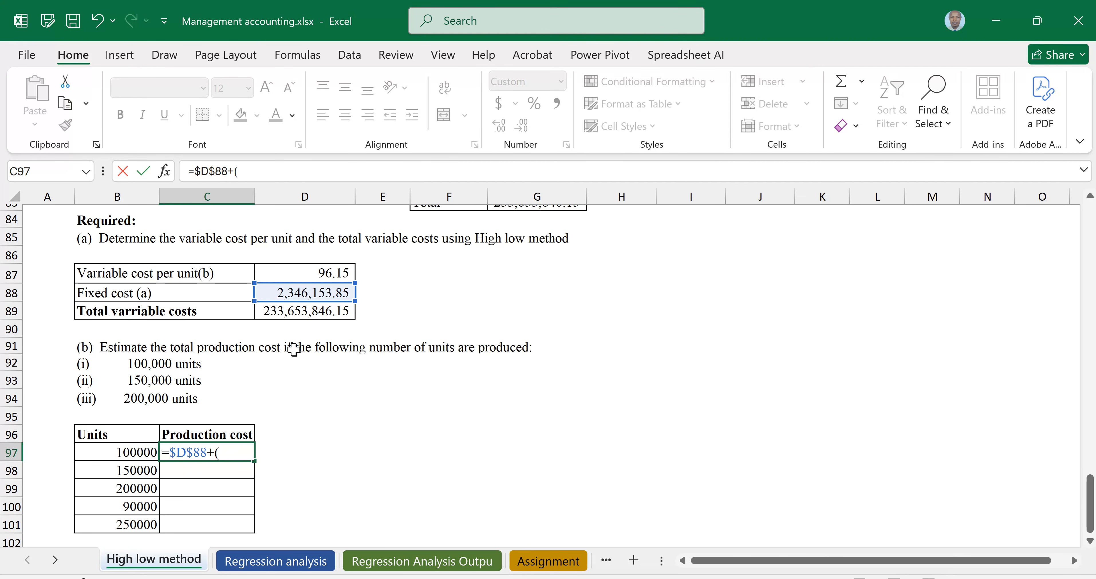
{"action": "left_click", "coordinate": [115, 451]}
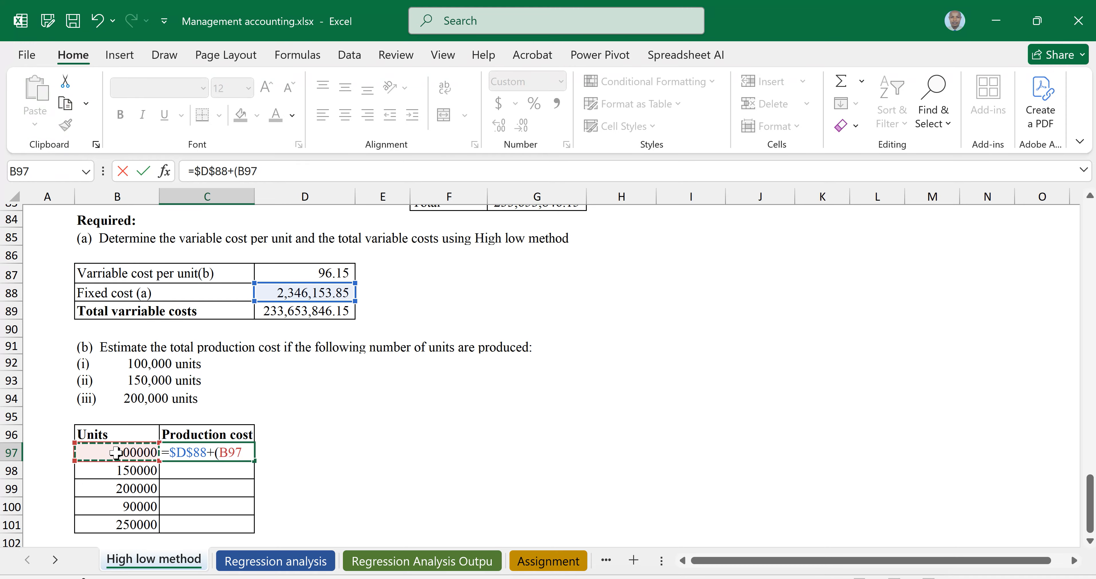
{"action": "type", "text": "*"}
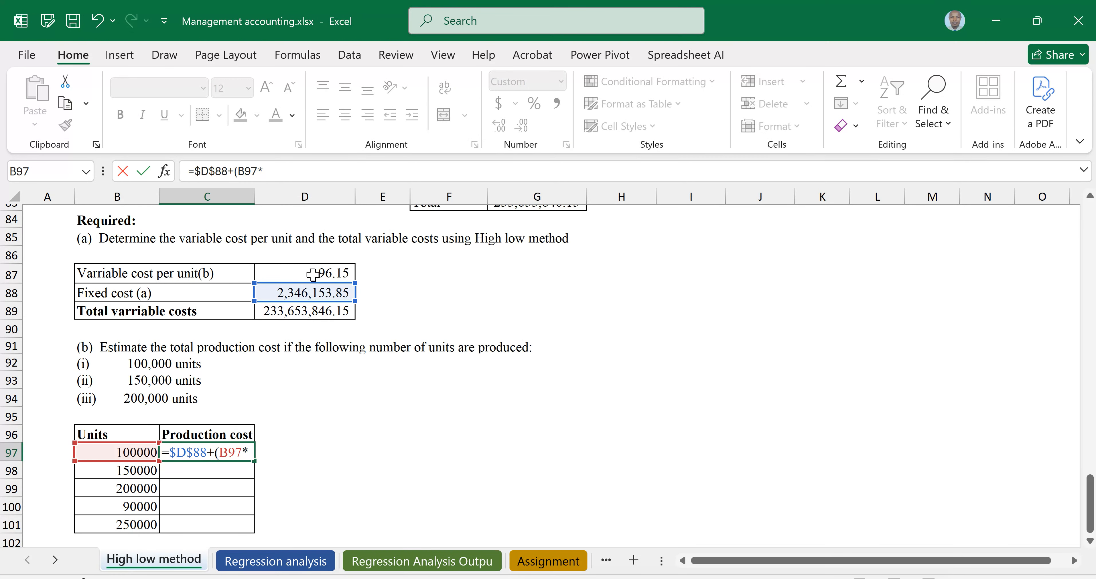
{"action": "left_click", "coordinate": [305, 275]}
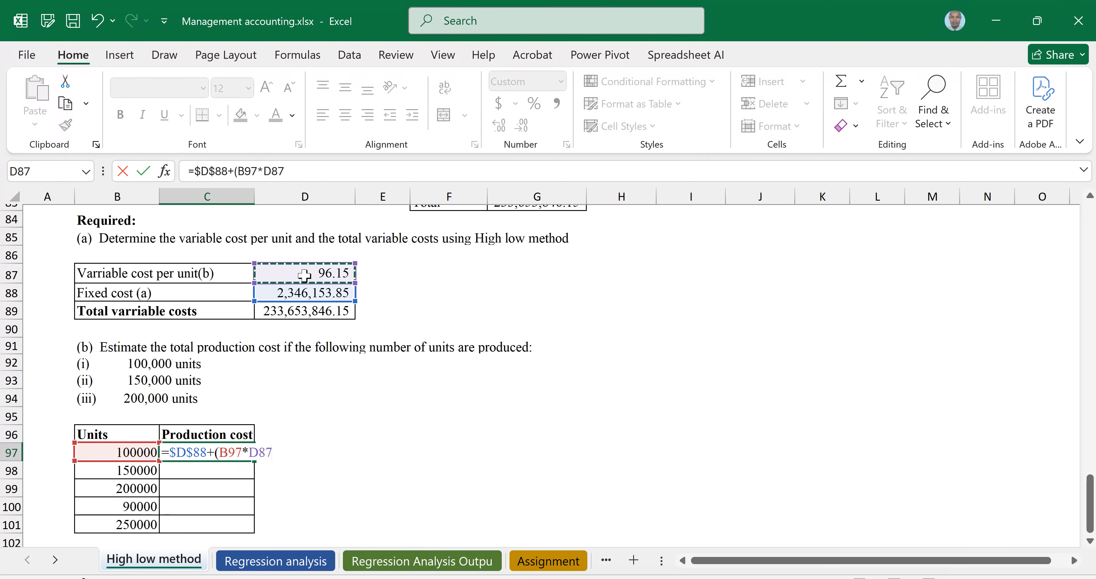
{"action": "key", "text": "F4"}
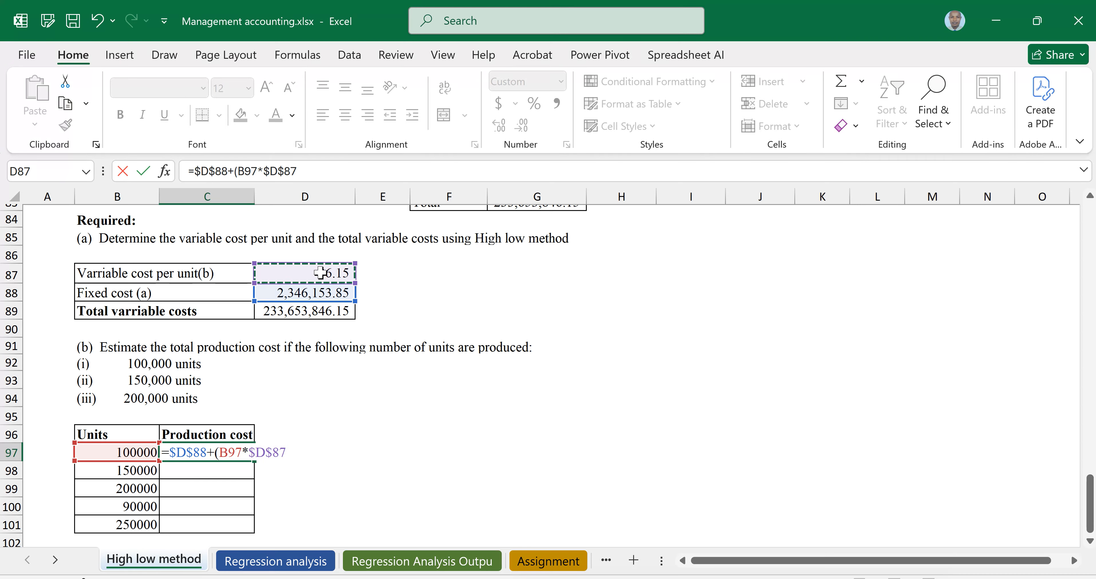
{"action": "type", "text": ")"}
{"action": "key", "text": "Return"}
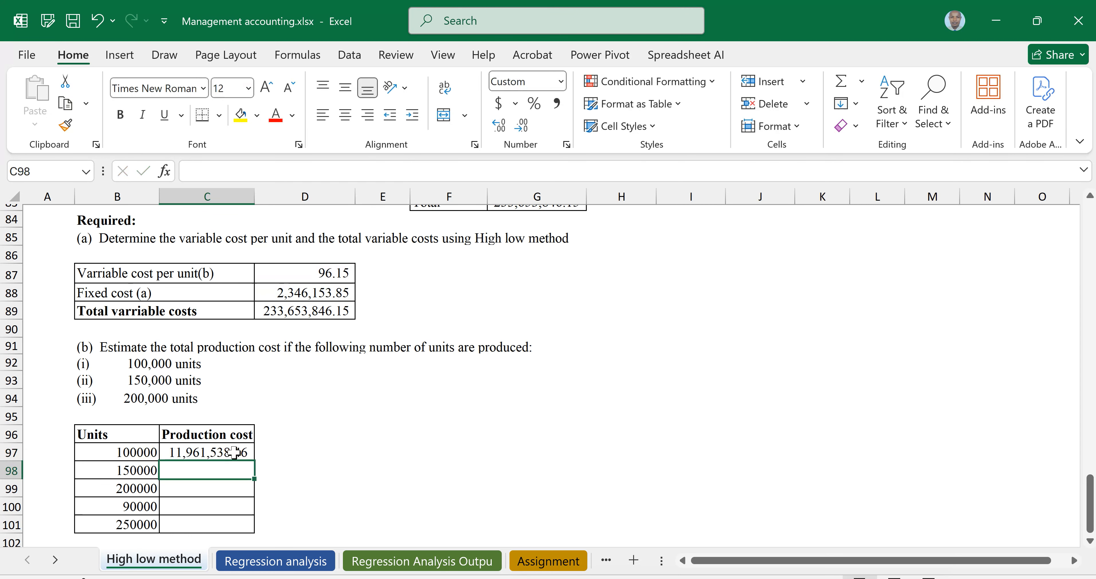
Copy the production cost formula down the column through the 250000 units row C101
{"action": "left_click", "coordinate": [237, 452]}
{"action": "left_click_drag", "start_coordinate": [254, 460], "coordinate": [256, 530]}
{"action": "scroll", "coordinate": [255, 529], "scroll_direction": "down", "scroll_amount": 1}
{"action": "key", "text": "Up"}
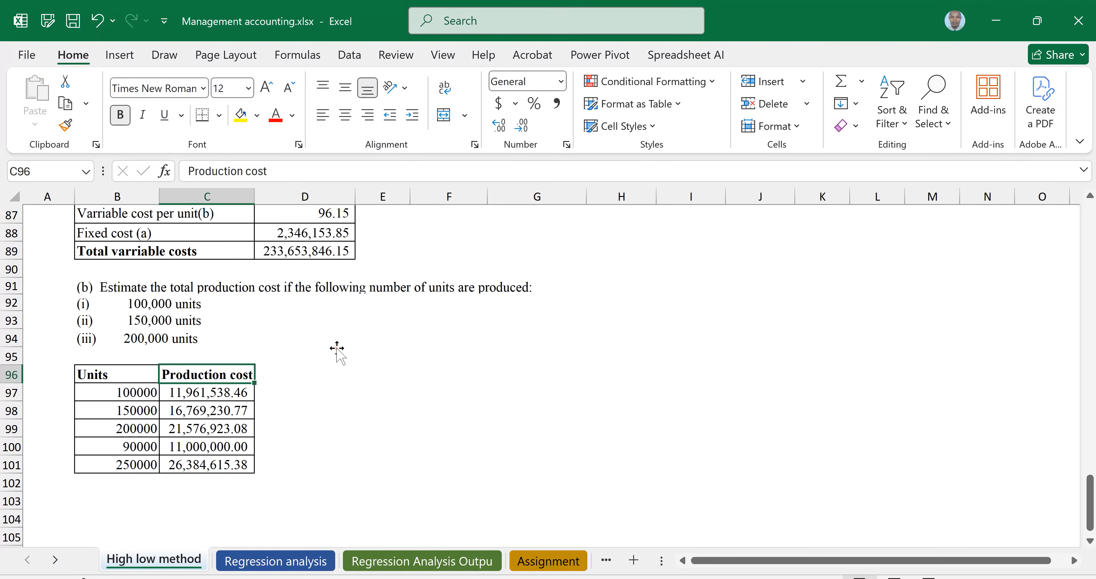
{"action": "left_click", "coordinate": [337, 348]}
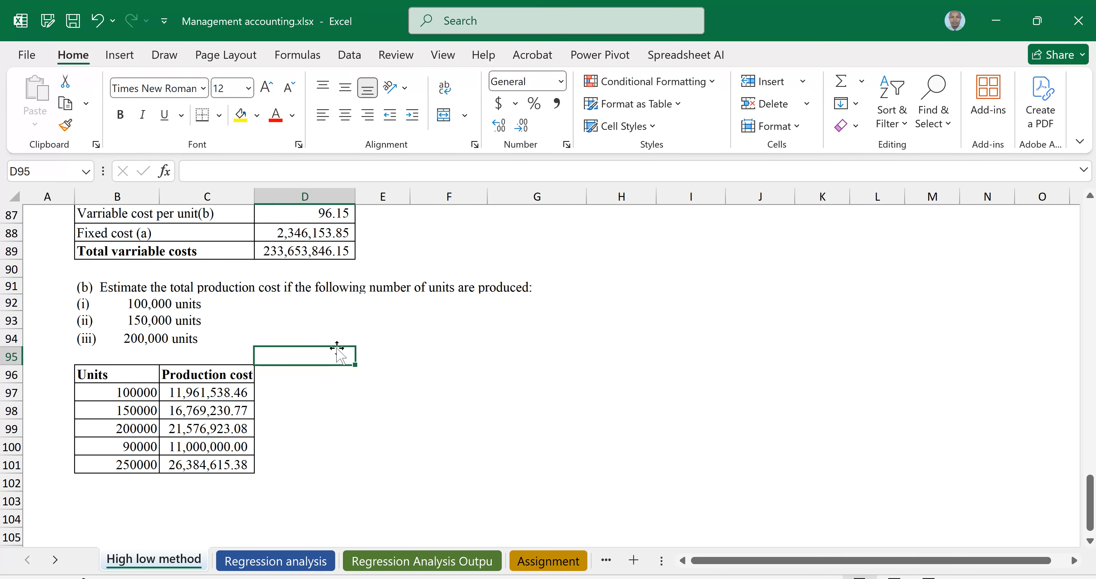